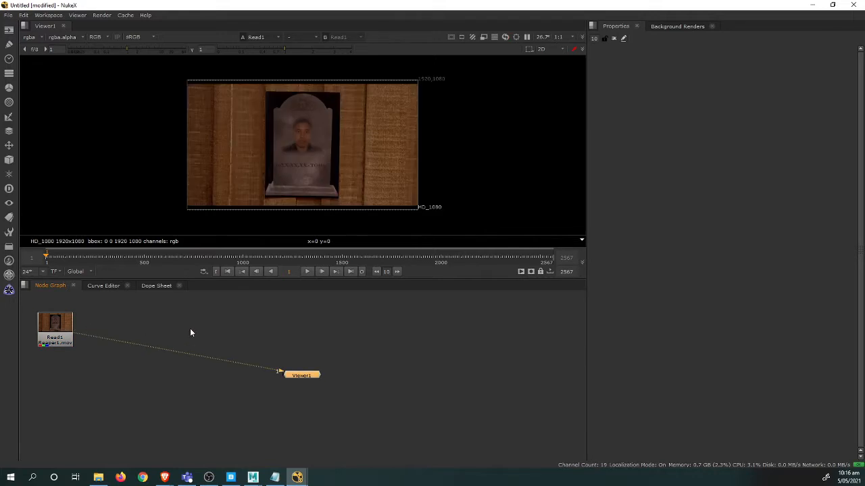
# Set the project's full size format to HD_1080 (1920x1080) and move the Read node closer to the Viewer node.
pyautogui.press('s')
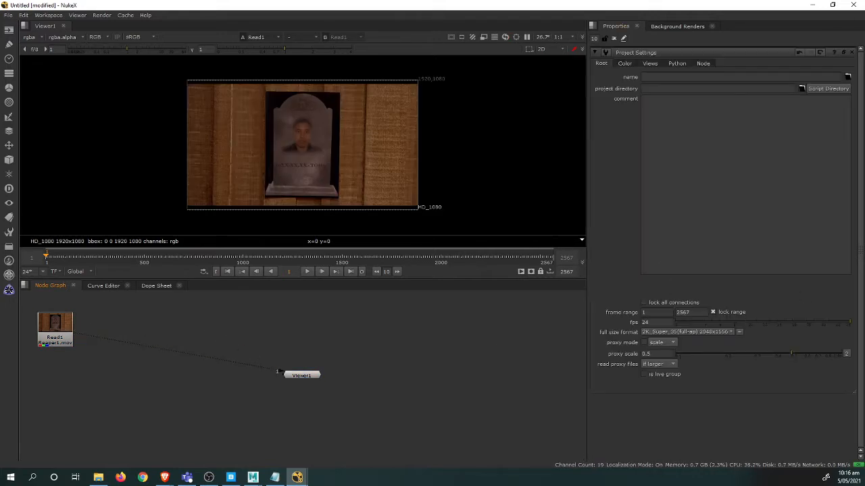
pyautogui.click(677, 331)
pyautogui.click(59, 343)
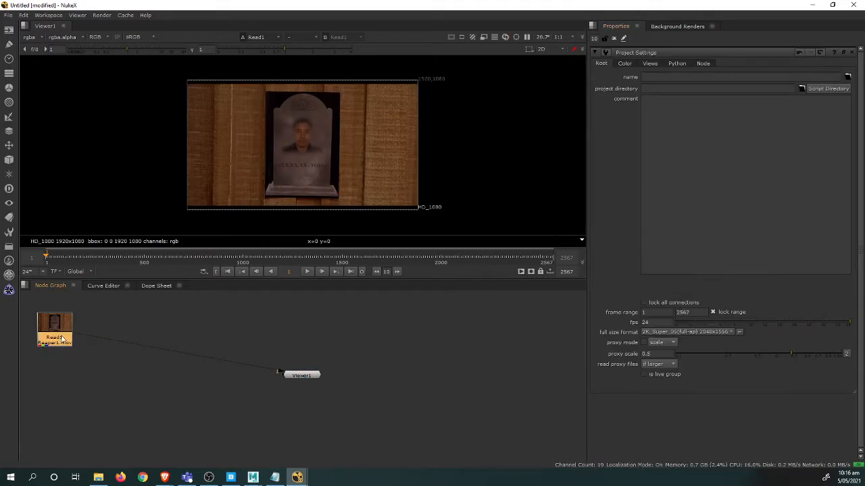
pyautogui.moveTo(59, 343); pyautogui.dragTo(182, 336)
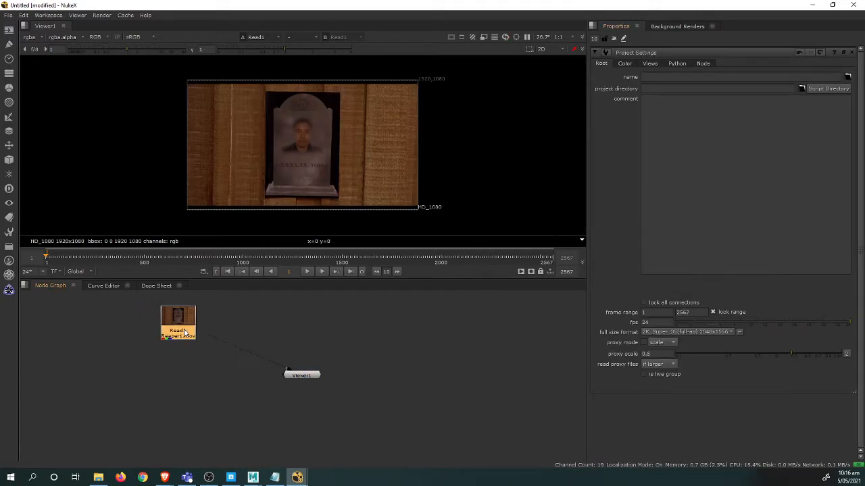
pyautogui.click(676, 333)
pyautogui.click(703, 255)
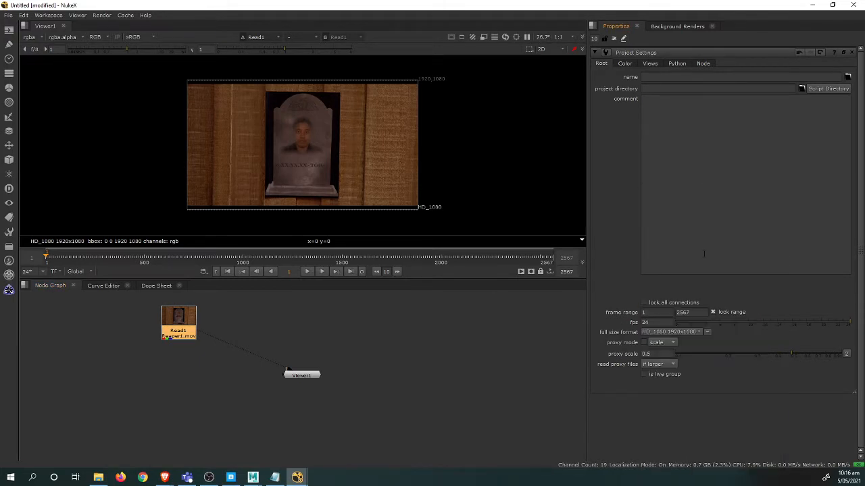
pyautogui.click(354, 327)
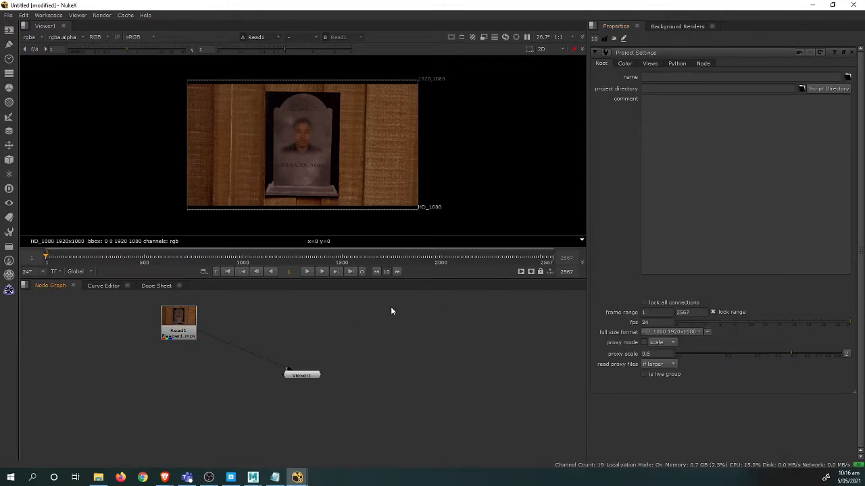
# Scrub the footage to frame 1150, showing the man seated on the bench, and fit the image in the viewer.
pyautogui.moveTo(175, 254); pyautogui.dragTo(346, 257)
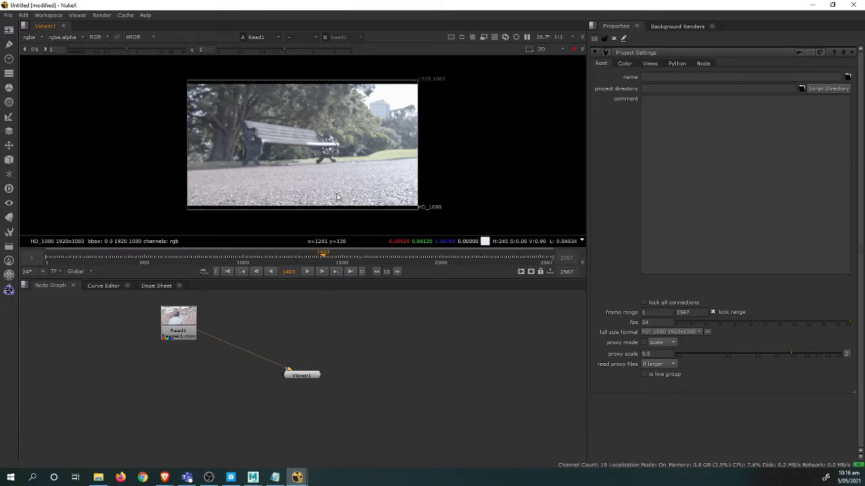
pyautogui.press('f')
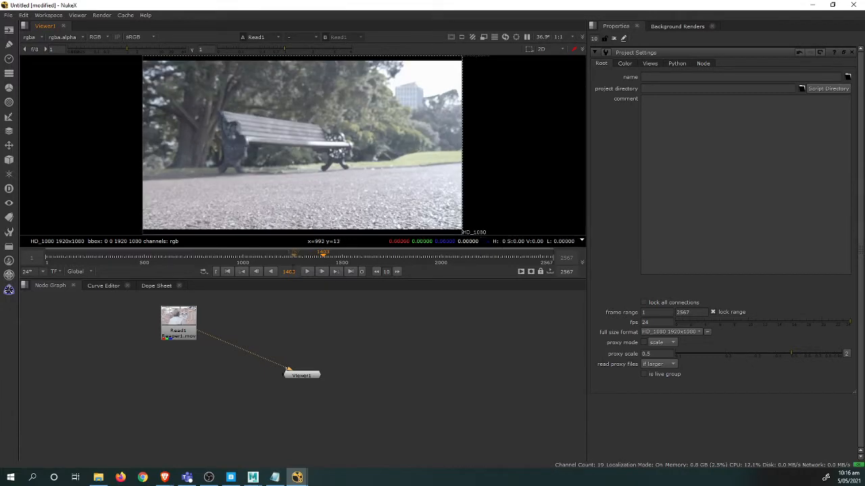
pyautogui.moveTo(319, 254); pyautogui.dragTo(275, 260)
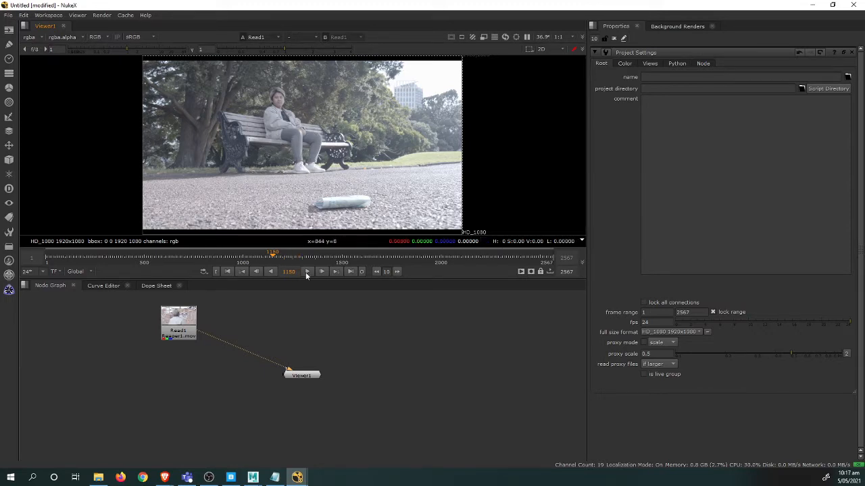
# Attach a Write node to the Reaper1.mov Read node and open the file selection for its output.
pyautogui.moveTo(191, 331); pyautogui.dragTo(189, 325)
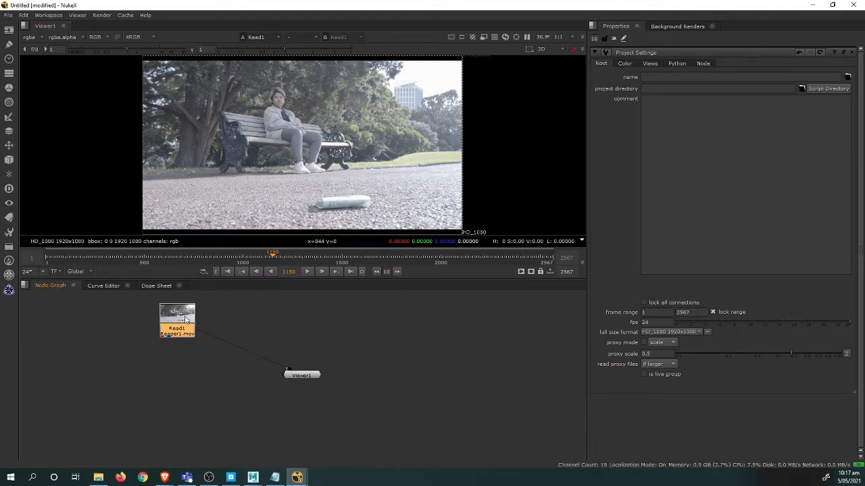
pyautogui.press('w')
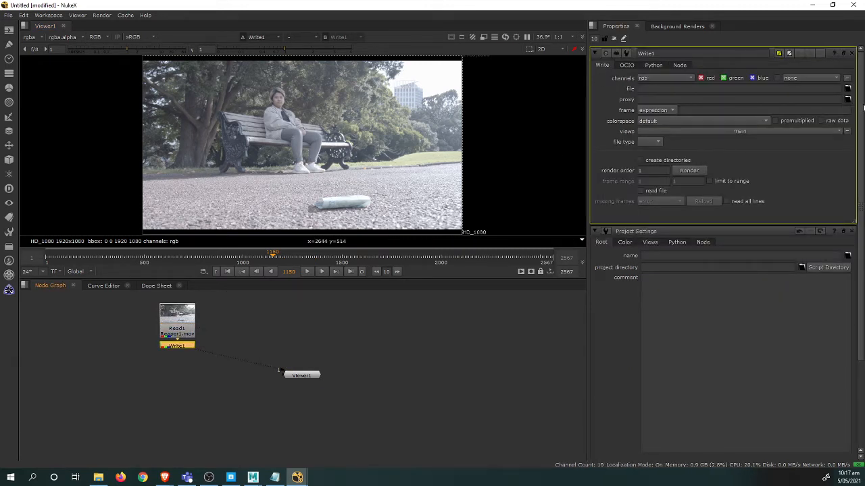
pyautogui.click(847, 89)
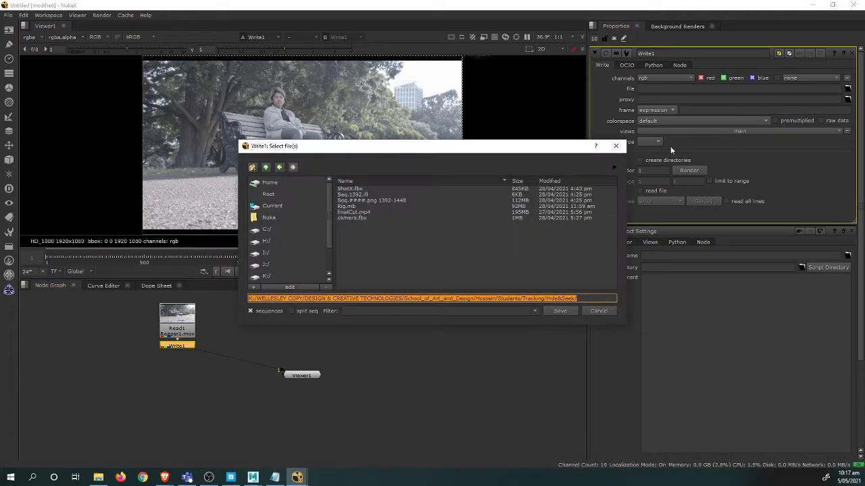
# Switch to File Explorer and open the Bench folder inside the Students folder, keeping the Write file dialog in sight.
pyautogui.click(98, 477)
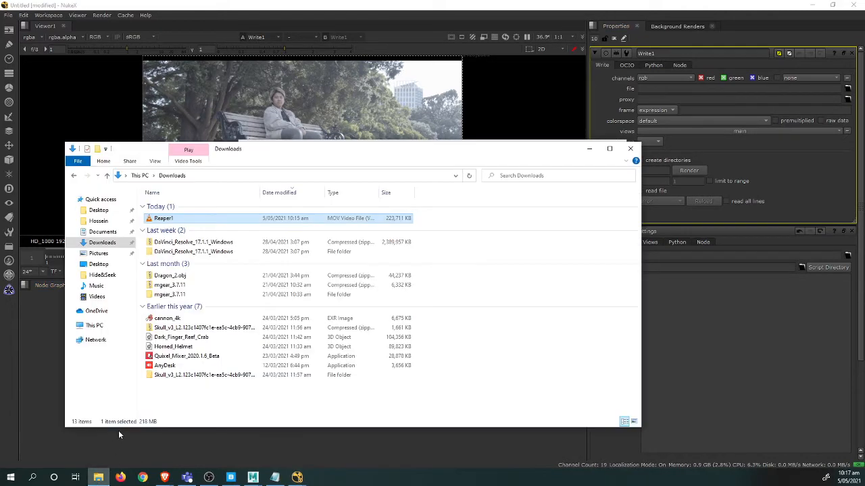
pyautogui.click(98, 221)
pyautogui.doubleClick(169, 216)
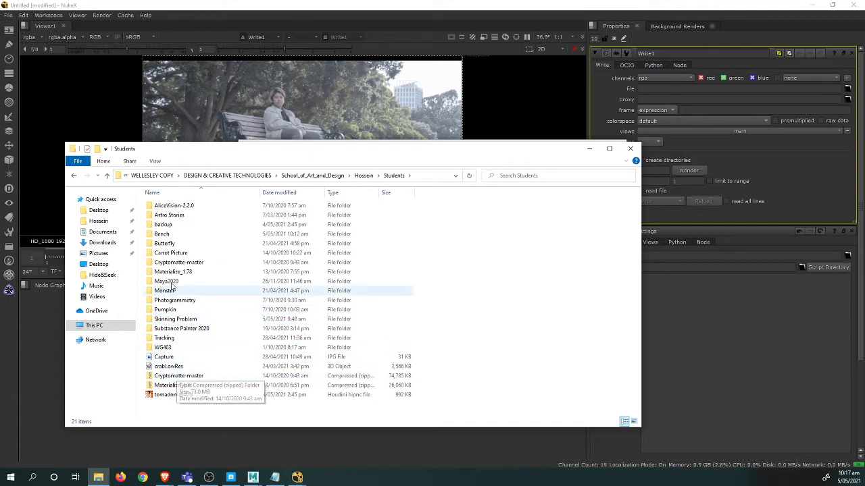
pyautogui.doubleClick(168, 234)
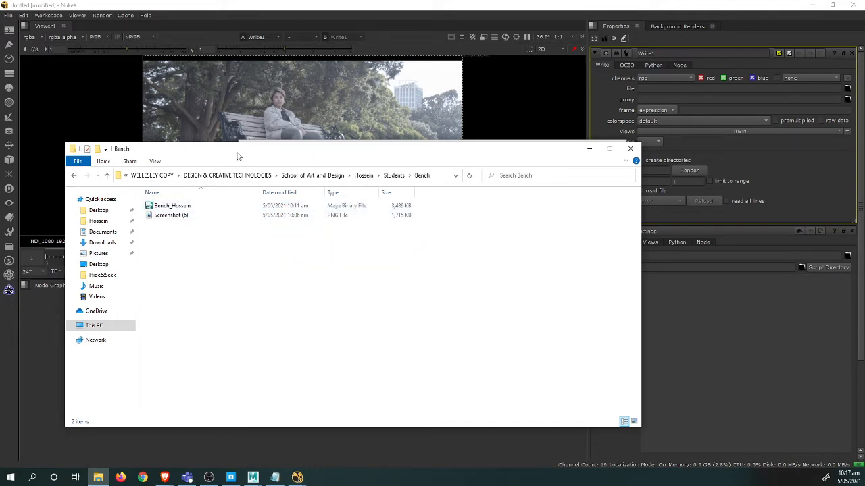
pyautogui.moveTo(237, 154); pyautogui.dragTo(407, 224)
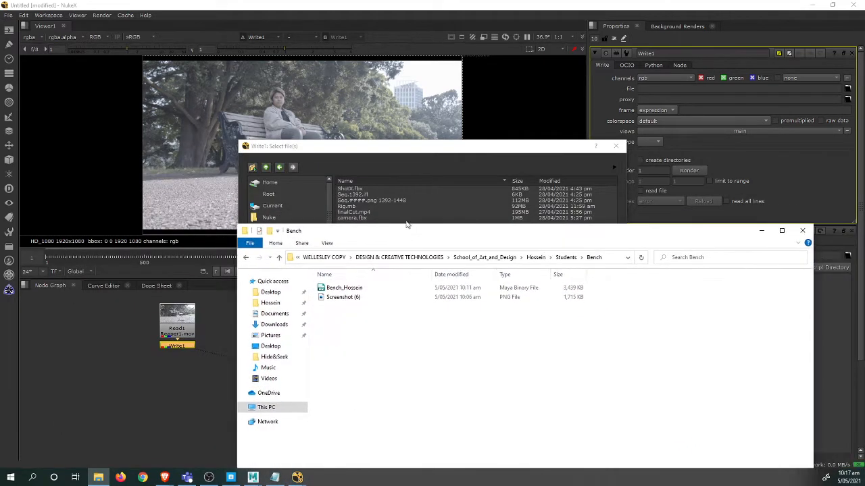
# Copy the Bench folder's path from File Explorer and set it as the Write node's output location.
pyautogui.click(417, 153)
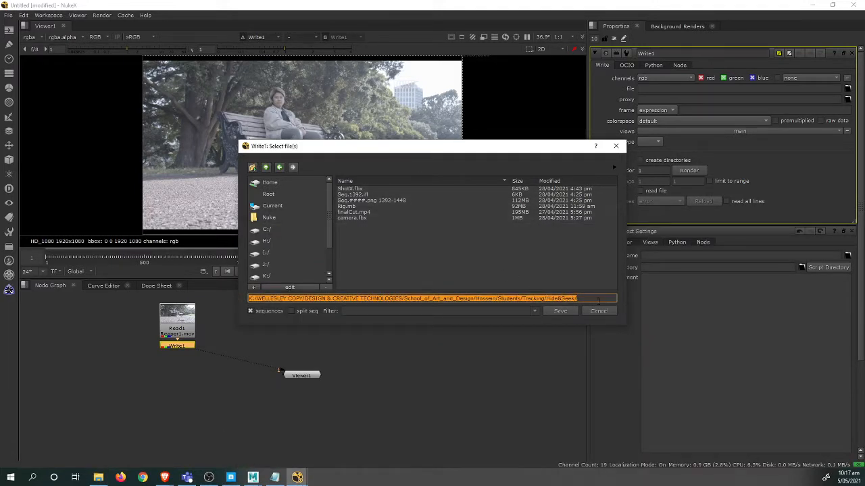
pyautogui.hotkey('alt', 'Tab')
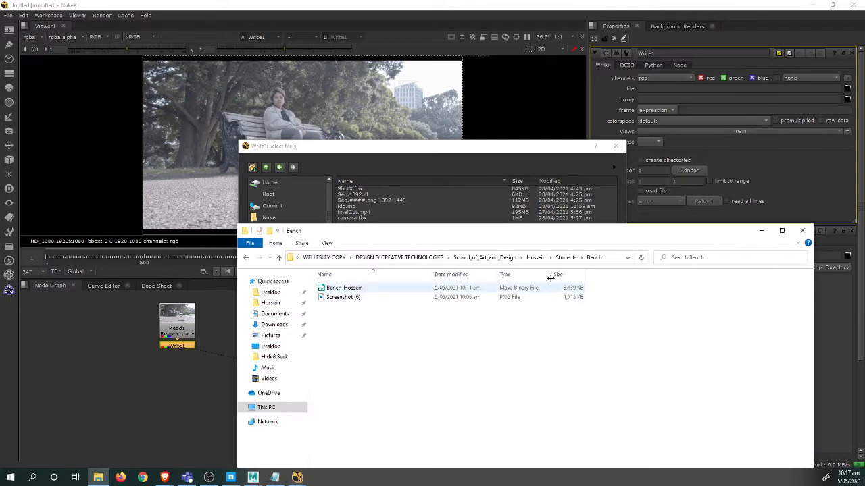
pyautogui.click(617, 258)
pyautogui.hotkey('ctrl', 'c')
pyautogui.hotkey('alt', 'Tab')
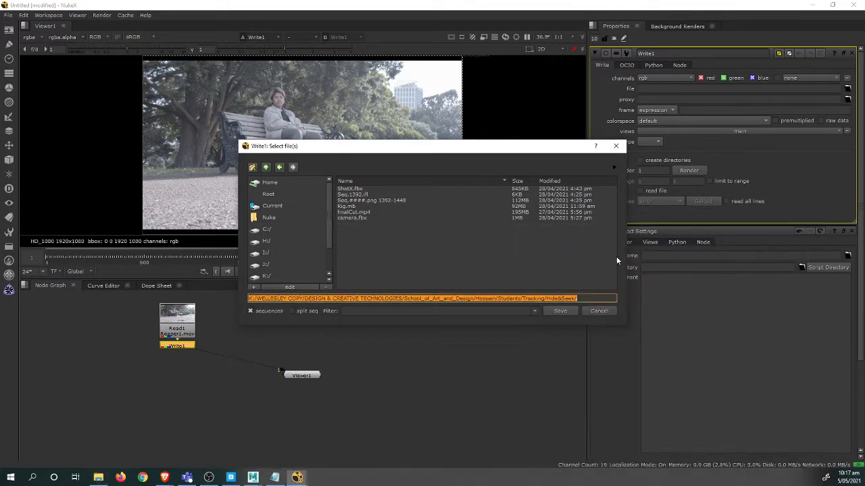
pyautogui.hotkey('ctrl', 'v')
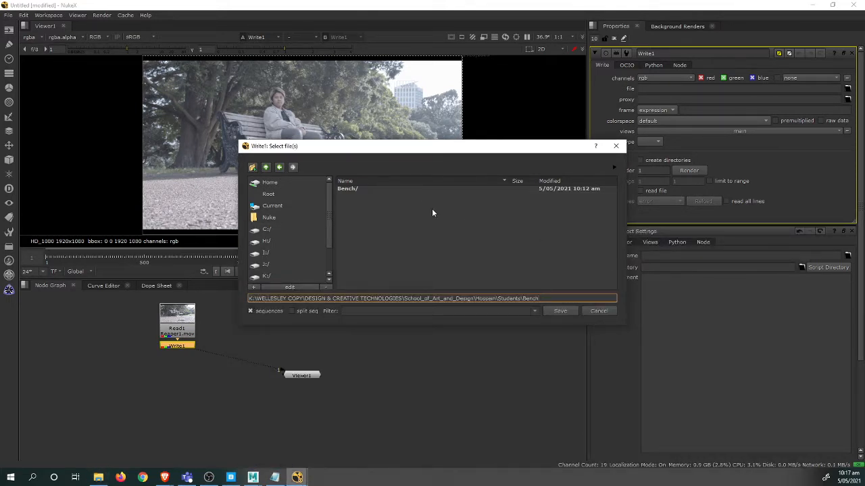
pyautogui.doubleClick(421, 188)
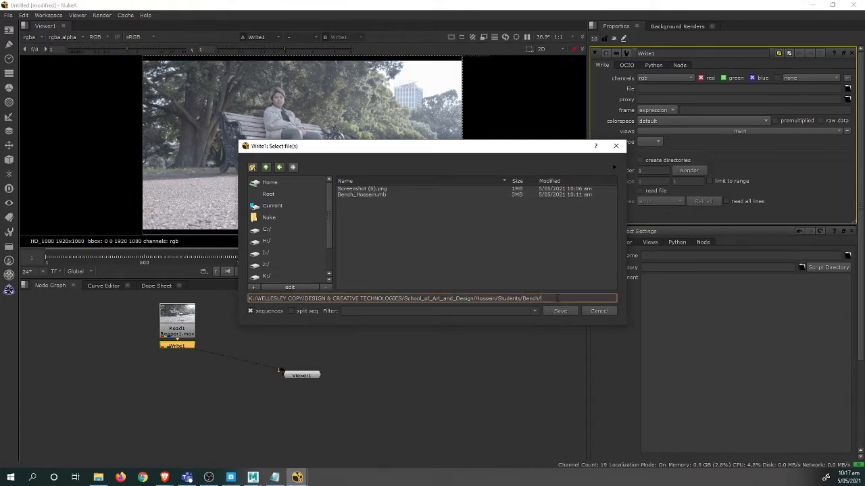
# Name the Write node's output file snapshot.jpg and save the file selection.
pyautogui.write('sna')
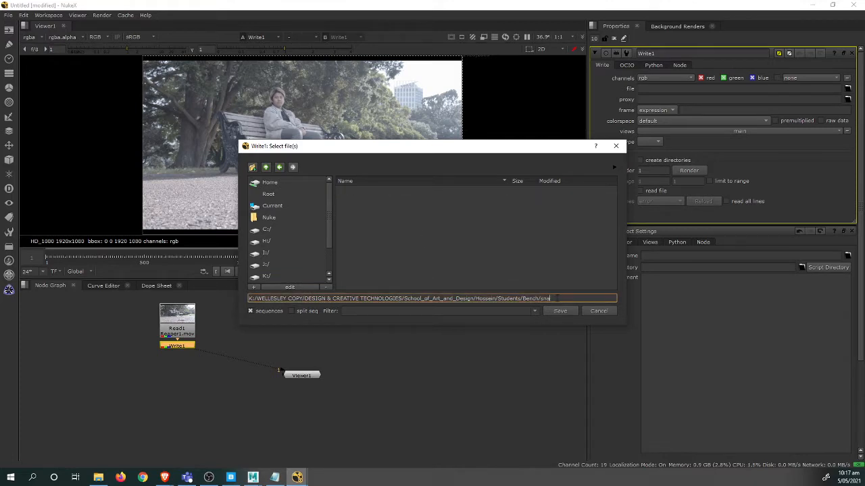
pyautogui.press('BackSpace')
pyautogui.press('BackSpace')
pyautogui.press('BackSpace')
pyautogui.write('snap')
pyautogui.click(560, 312)
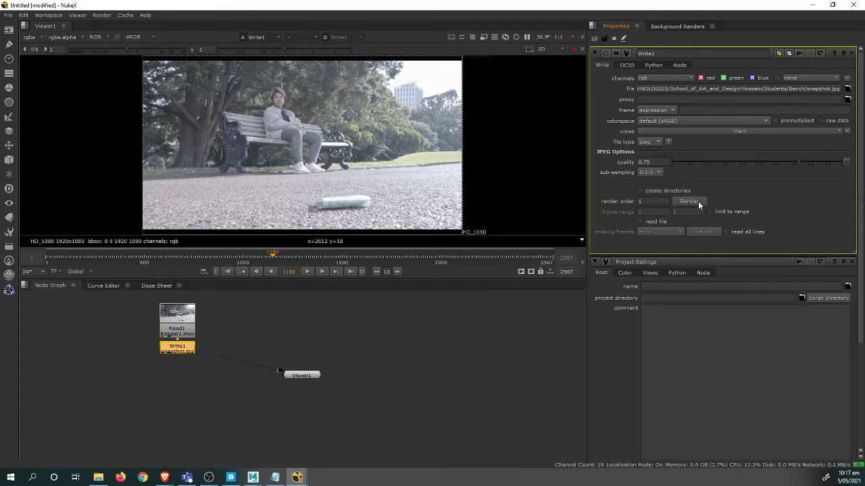
# Render only frame 1150 through the Write node and check the exported snapshot.jpg from the Bench folder.
pyautogui.click(689, 202)
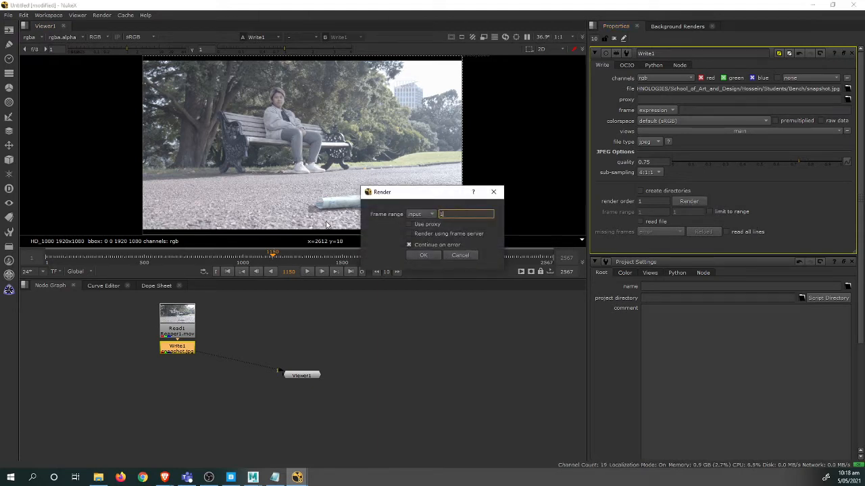
pyautogui.click(424, 255)
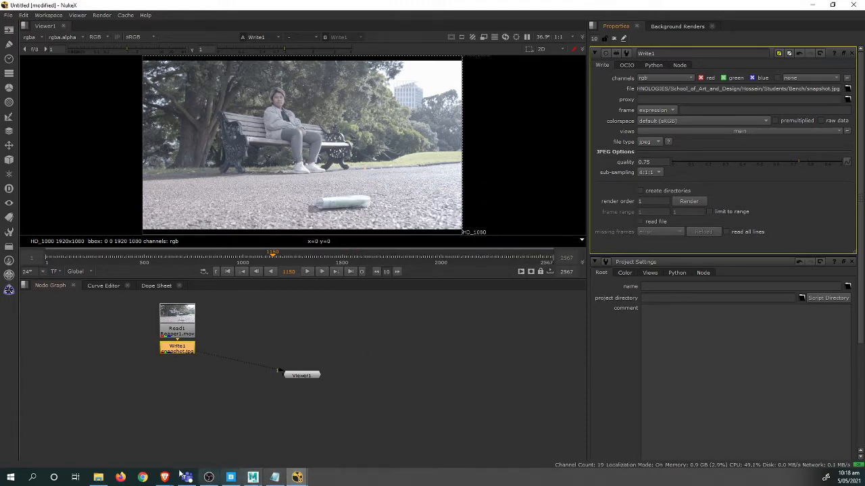
pyautogui.click(98, 477)
pyautogui.doubleClick(357, 308)
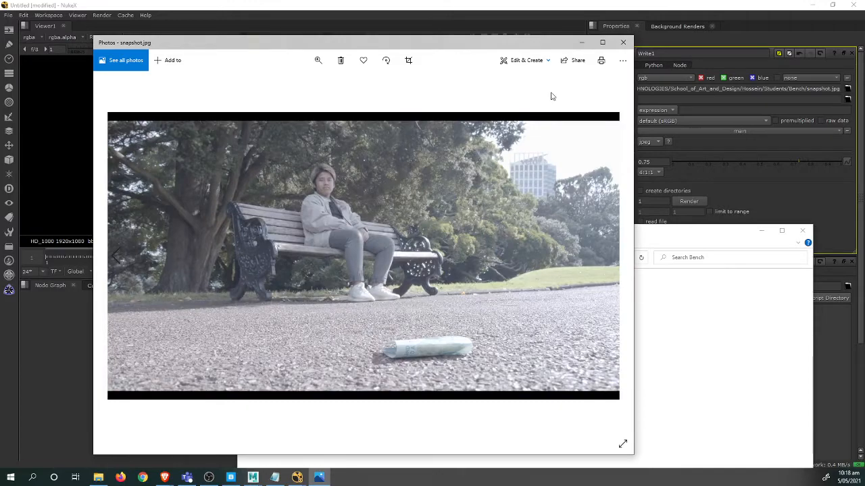
pyautogui.click(623, 42)
# Switch to Maya and display the resolution gate in the perspective viewport.
pyautogui.click(253, 477)
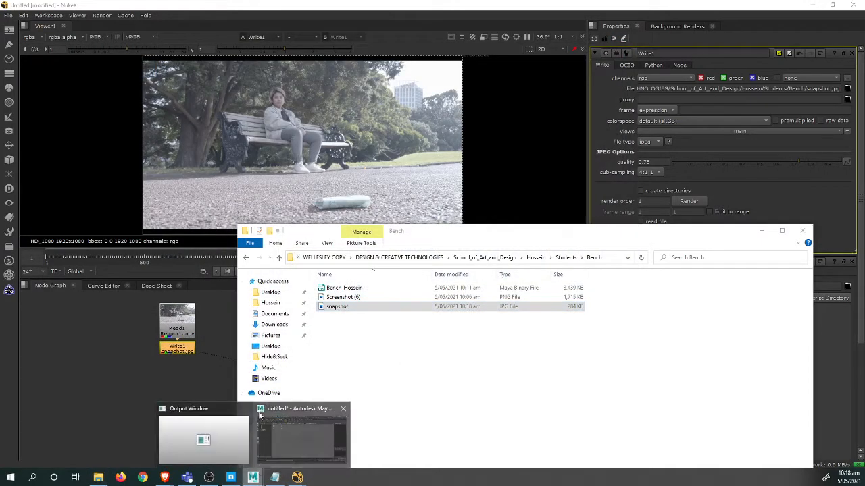
pyautogui.click(297, 436)
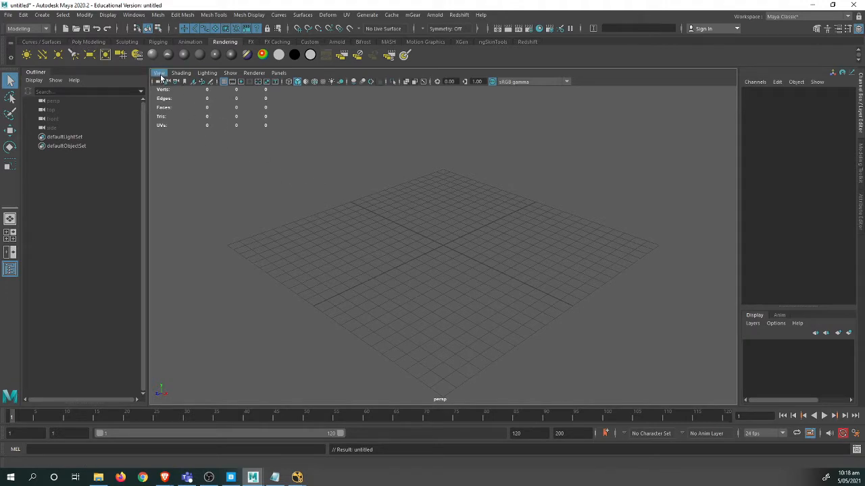
pyautogui.click(240, 82)
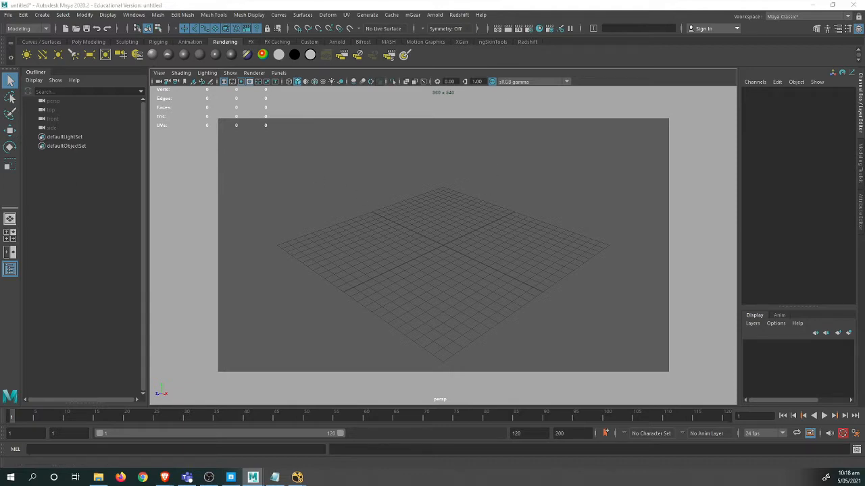
pyautogui.click(663, 180)
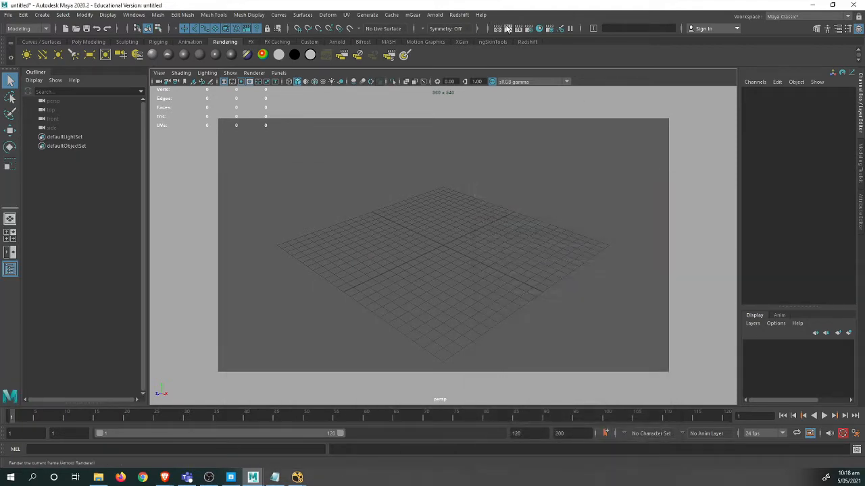
# Set the render image size preset to HD_1080 in Render Settings and close the settings.
pyautogui.click(529, 29)
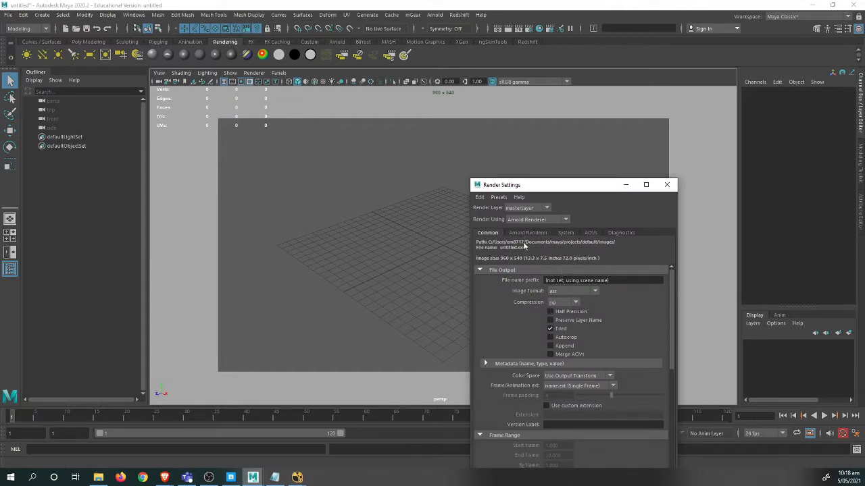
pyautogui.scroll(-8, 669, 302)
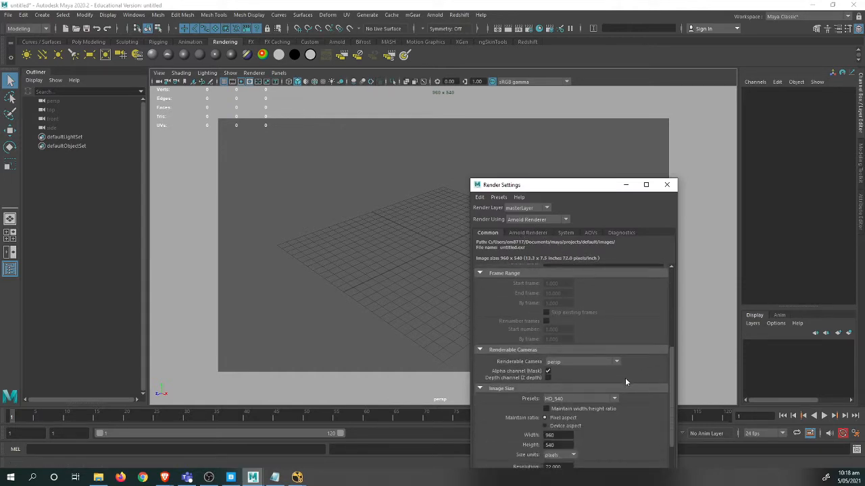
pyautogui.click(608, 397)
pyautogui.scroll(-2, 613, 335)
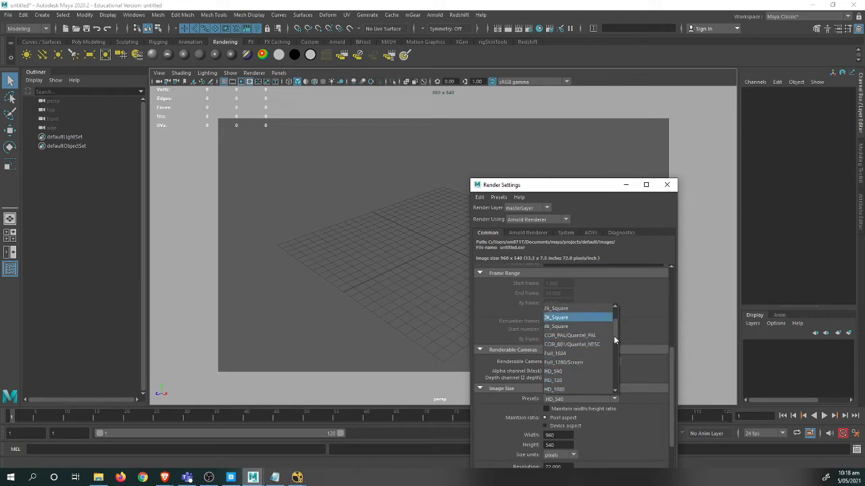
pyautogui.click(573, 361)
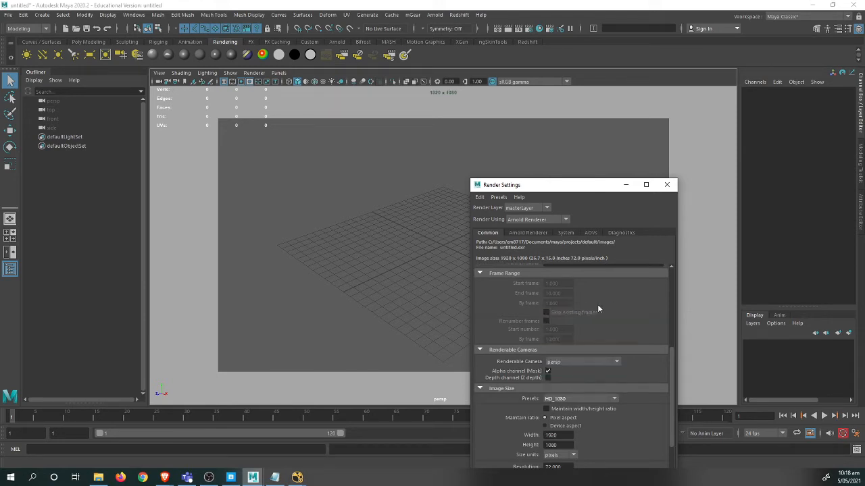
pyautogui.click(666, 185)
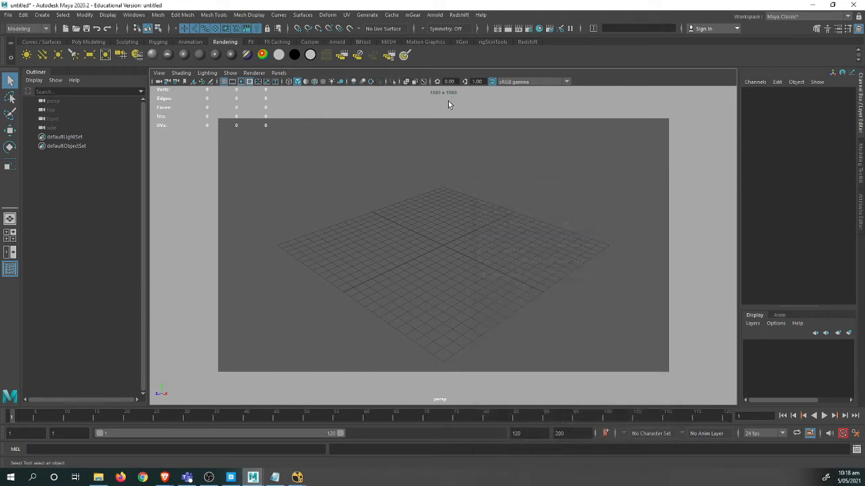
# Import snapshot.jpg from the Bench folder as an image plane for the perspective camera.
pyautogui.click(159, 73)
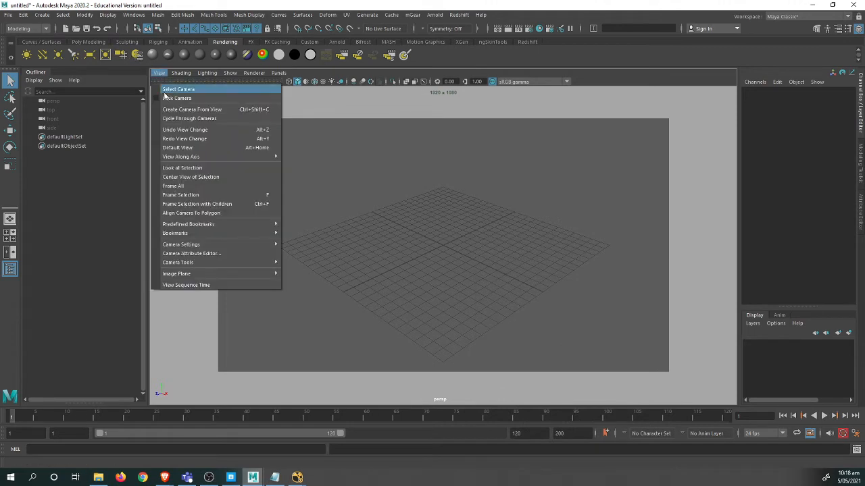
pyautogui.moveTo(216, 273)
pyautogui.click(316, 274)
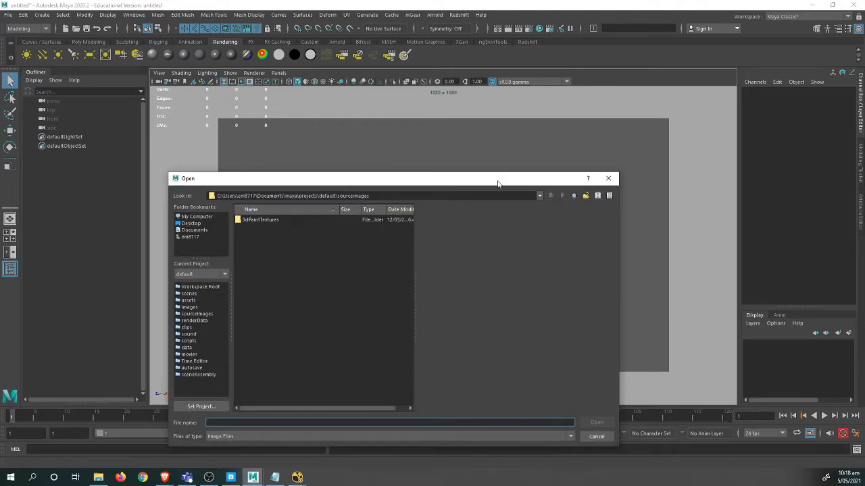
pyautogui.hotkey('ctrl', 'v')
pyautogui.press('Return')
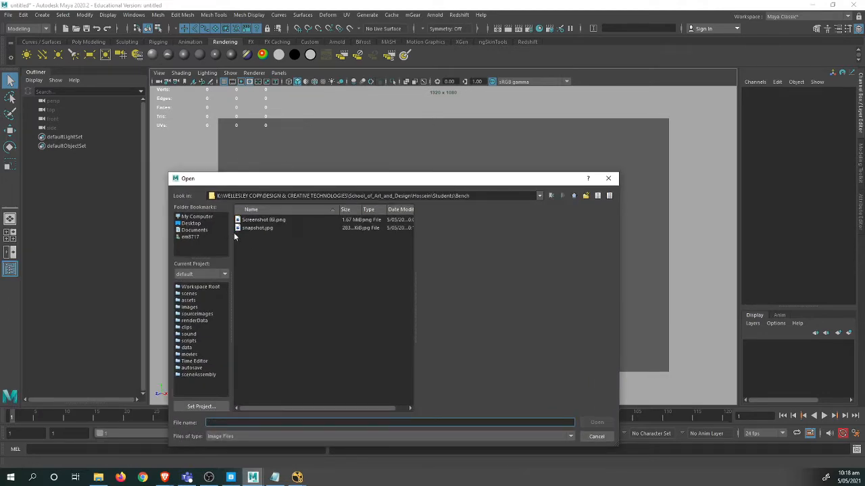
pyautogui.click(277, 227)
pyautogui.doubleClick(281, 229)
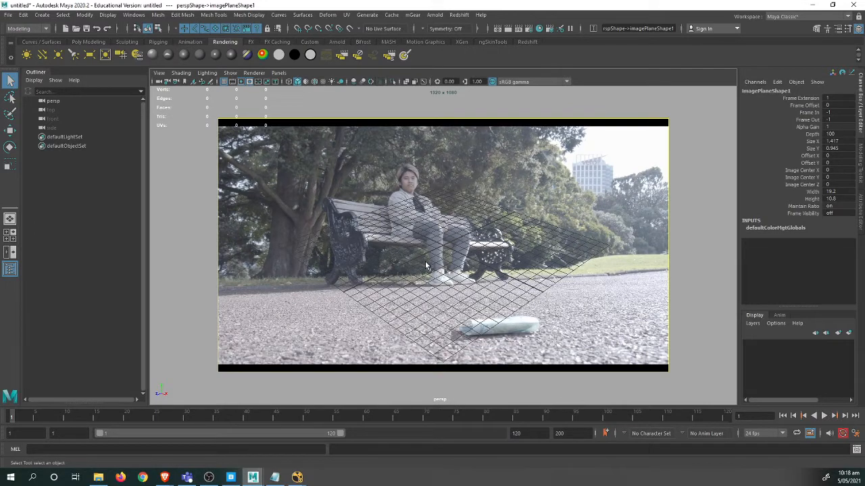
# Orbit, pan and dolly the perspective camera to lay the grid roughly on the ground in front of the bench.
pyautogui.keyDown('alt'); pyautogui.moveTo(432, 276); pyautogui.dragTo(446, 272, button='middle'); pyautogui.keyUp('alt')
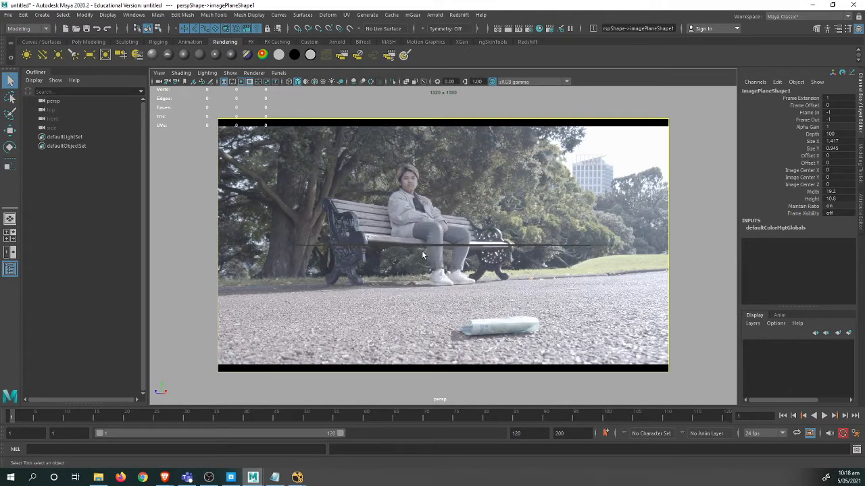
pyautogui.keyDown('alt'); pyautogui.moveTo(445, 273); pyautogui.dragTo(413, 299); pyautogui.keyUp('alt')
pyautogui.keyDown('alt'); pyautogui.moveTo(414, 298); pyautogui.dragTo(434, 293, button='right'); pyautogui.keyUp('alt')
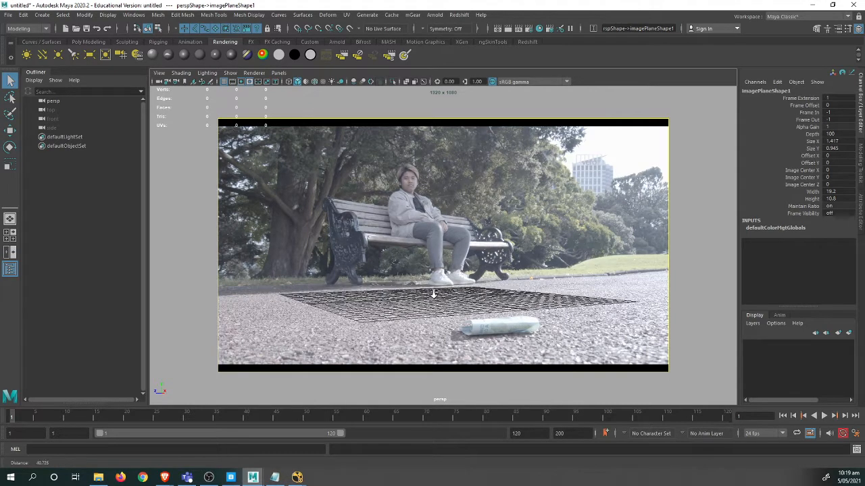
pyautogui.keyDown('alt'); pyautogui.moveTo(417, 297); pyautogui.dragTo(429, 285, button='middle'); pyautogui.keyUp('alt')
pyautogui.keyDown('alt'); pyautogui.moveTo(428, 285); pyautogui.dragTo(370, 284); pyautogui.keyUp('alt')
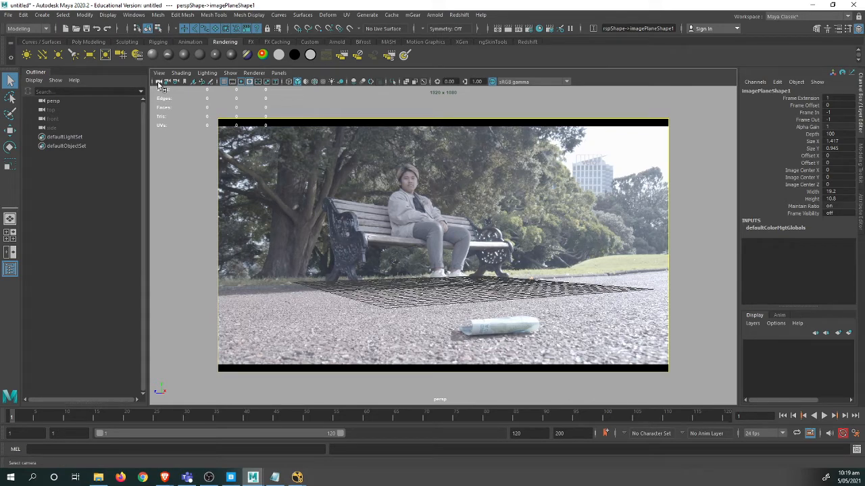
# Select the perspective camera and show its Film Back attributes.
pyautogui.click(159, 81)
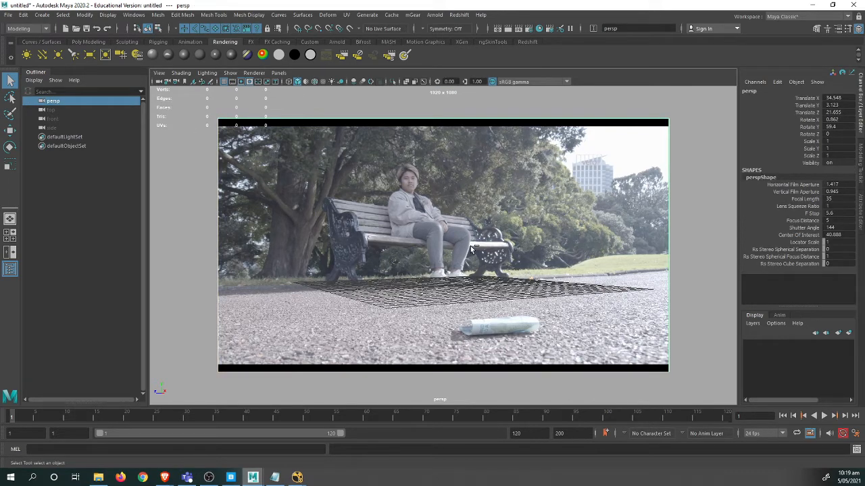
pyautogui.hotkey('ctrl', 'a')
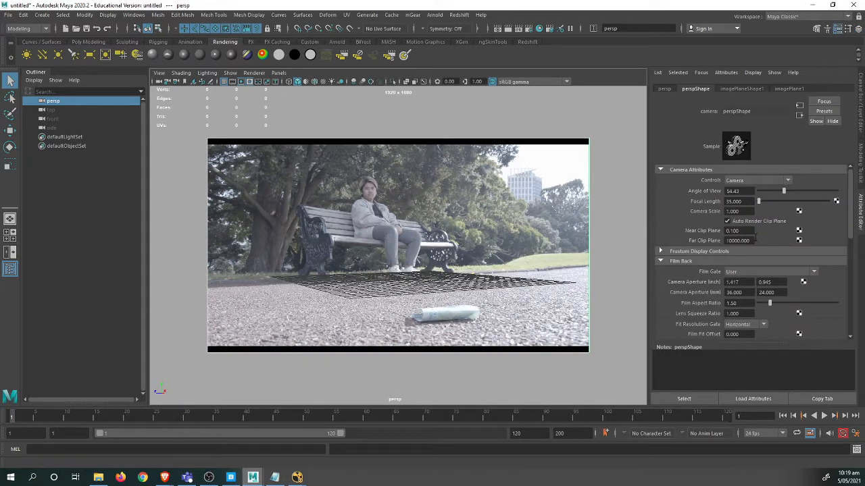
pyautogui.scroll(-2, 804, 270)
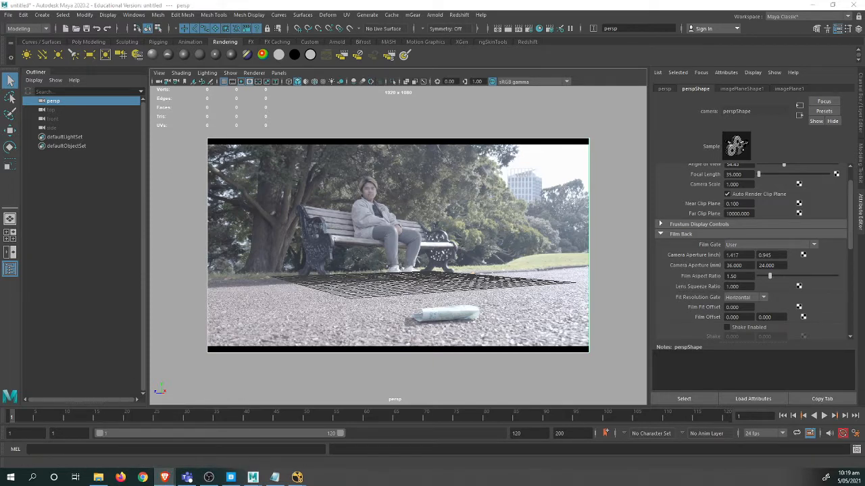
# Switch to the Brave browser, search for "blackmagic 4k pocket sensor size" and examine the effective sensor size in Blackmagic's tech specs.
pyautogui.moveTo(260, 80)
pyautogui.mouseDown()
pyautogui.moveTo(371, 82)
pyautogui.moveTo(251, 72)
pyautogui.mouseUp()
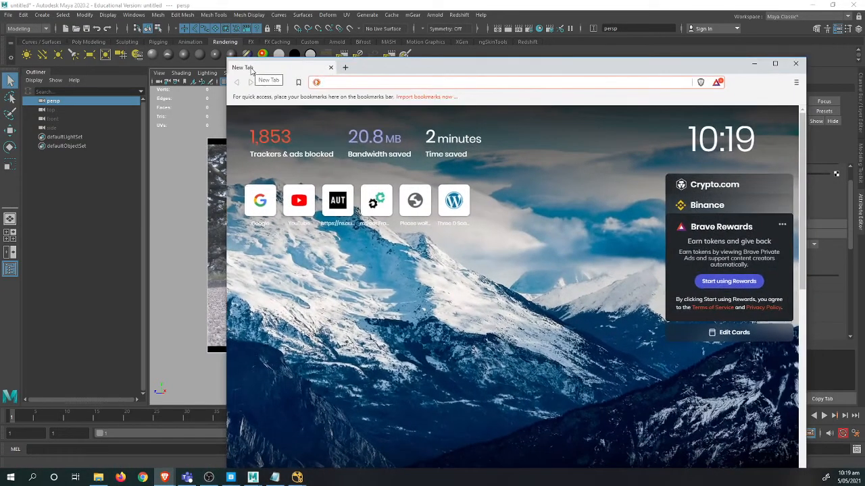
pyautogui.write('blackmag')
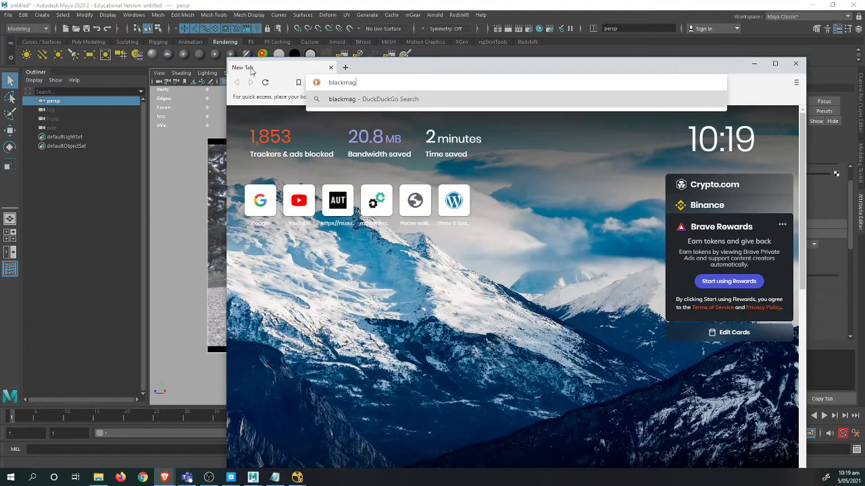
pyautogui.write('ic 4k pocket ')
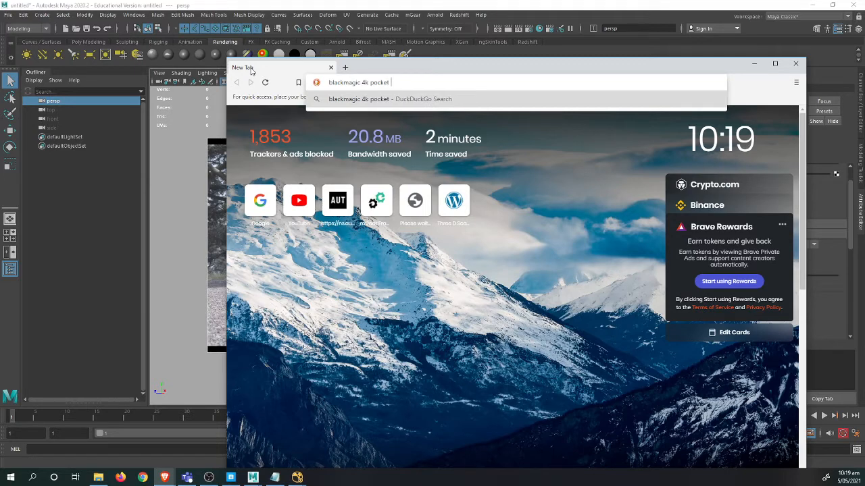
pyautogui.write('sensor size')
pyautogui.press('Return')
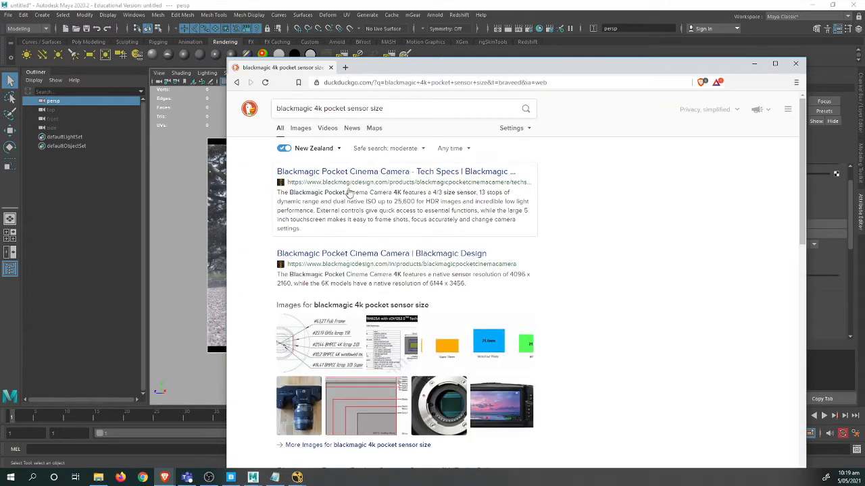
pyautogui.middleClick(374, 177)
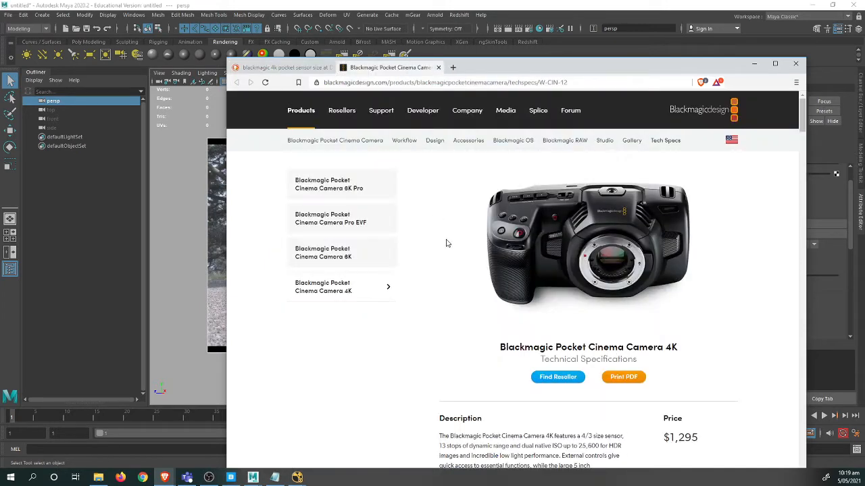
pyautogui.scroll(-6, 483, 271)
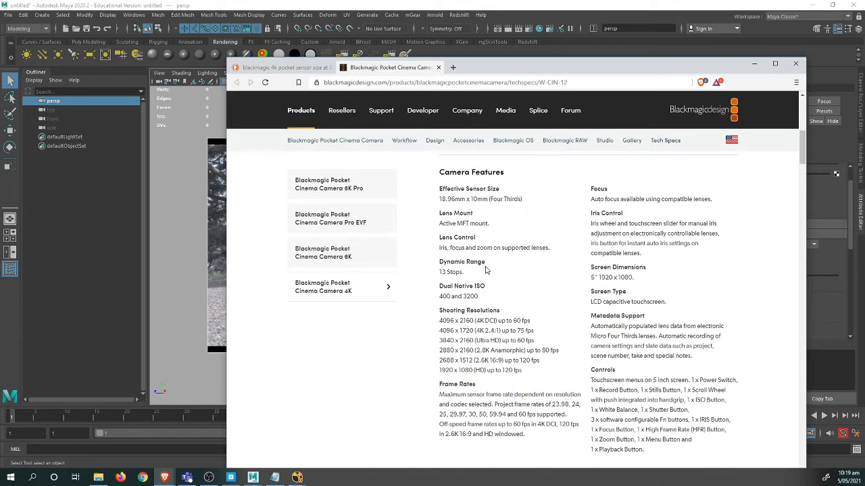
pyautogui.scroll(1, 443, 237)
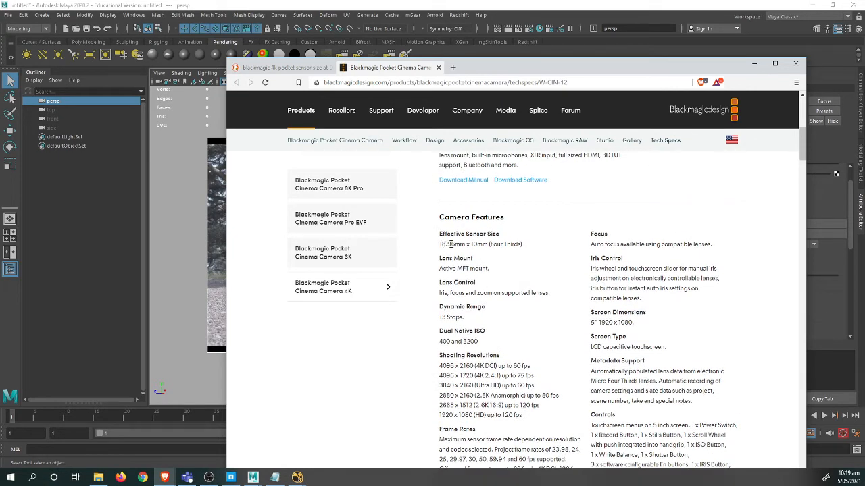
# Return to Maya and set the perspective camera's aperture to 18.96 by 10 mm.
pyautogui.click(754, 64)
pyautogui.click(746, 266)
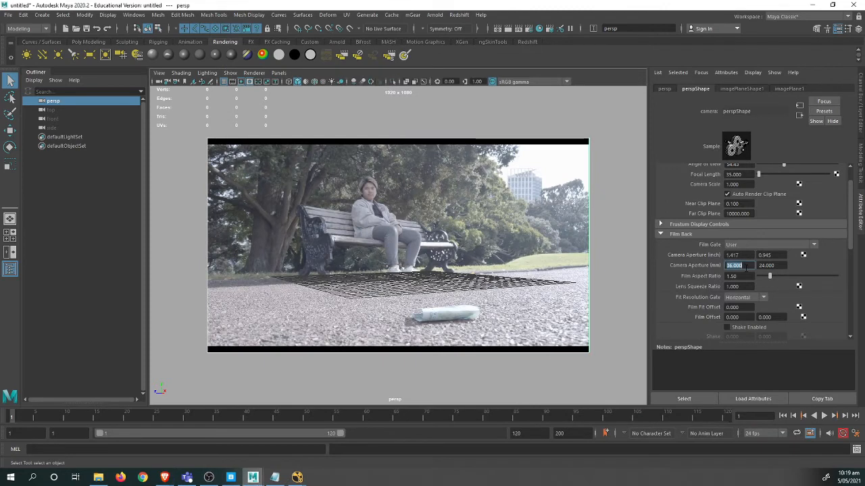
pyautogui.write('18.96')
pyautogui.press('Tab')
pyautogui.write('10')
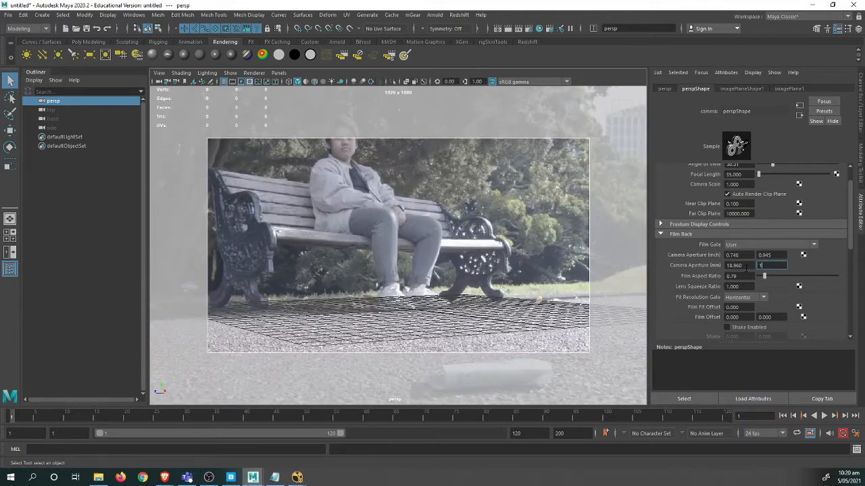
pyautogui.press('Return')
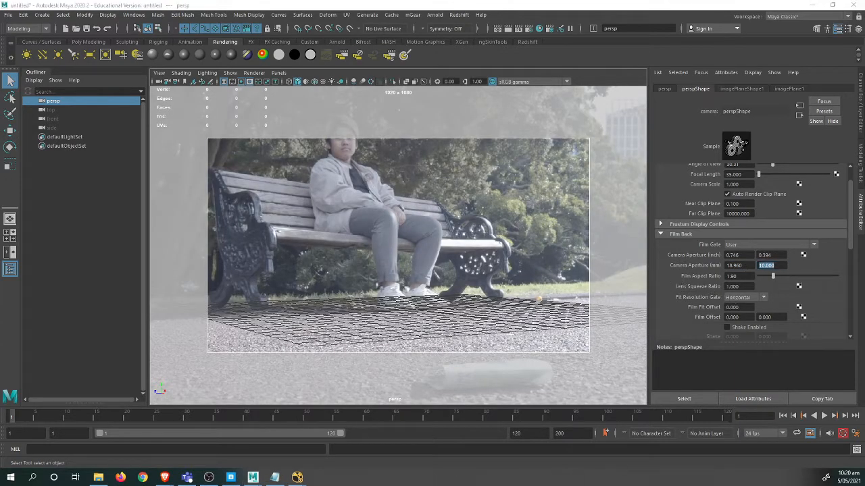
# Switch to Teams and find the per-scene focal lengths in the camera settings table posted in the Reaper team's General channel.
pyautogui.hotkey('alt', 'Tab')
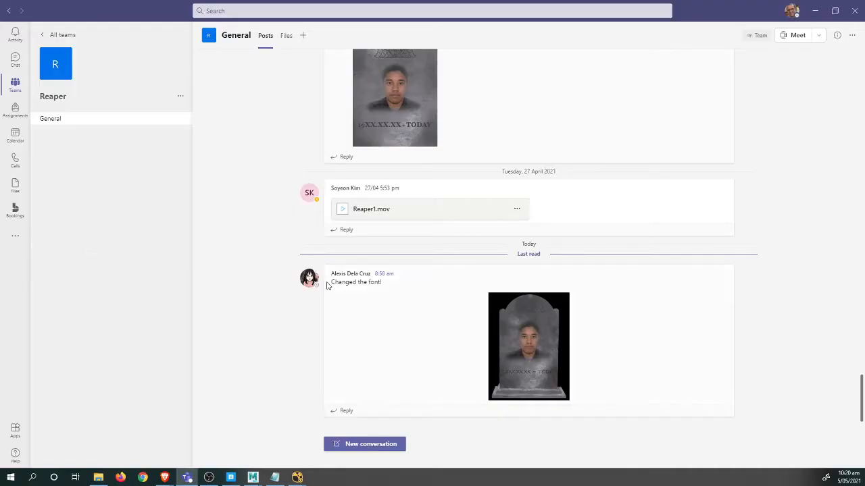
pyautogui.scroll(10, 311, 271)
pyautogui.scroll(5, 311, 270)
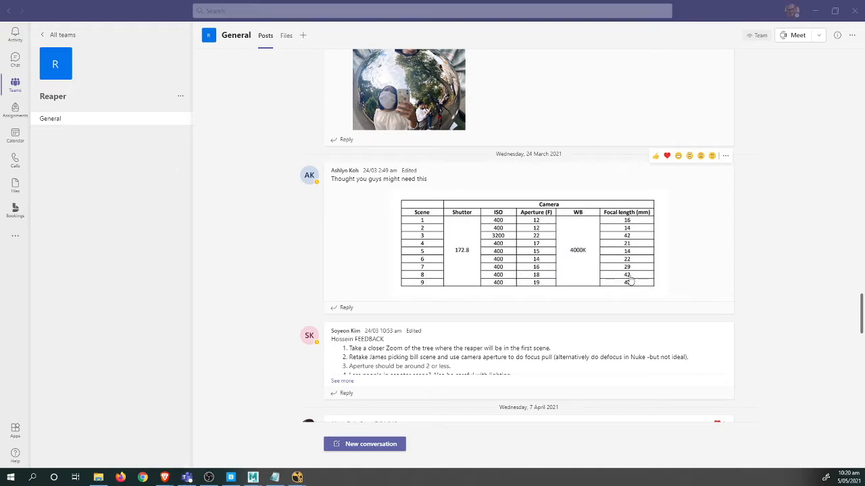
# Return to Maya and set the perspective camera's focal length to 42 mm.
pyautogui.hotkey('alt', 'Tab')
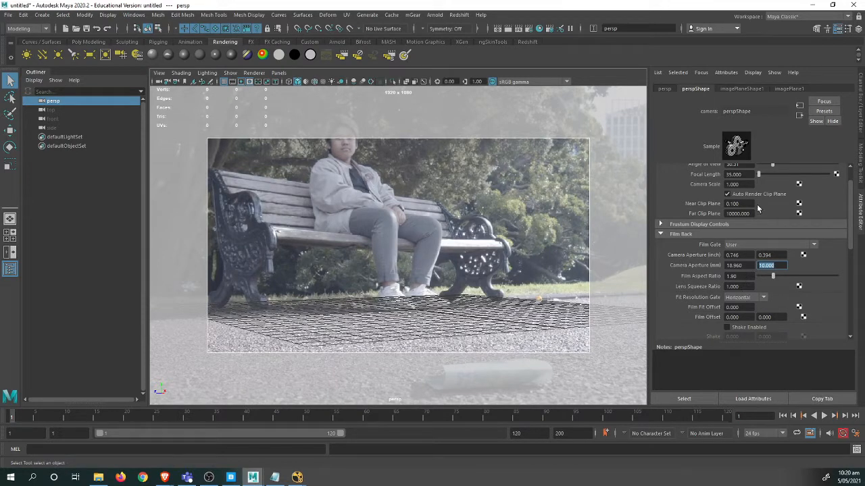
pyautogui.scroll(1, 757, 200)
pyautogui.moveTo(743, 202); pyautogui.dragTo(707, 206)
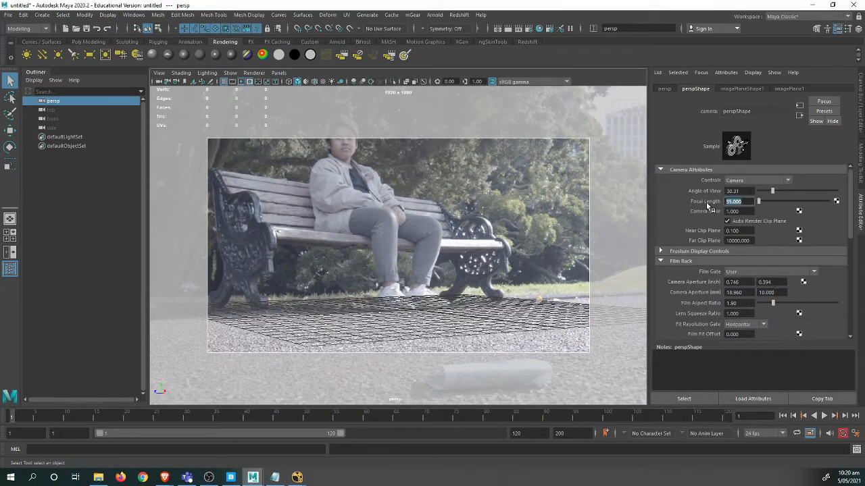
pyautogui.write('42')
pyautogui.press('Return')
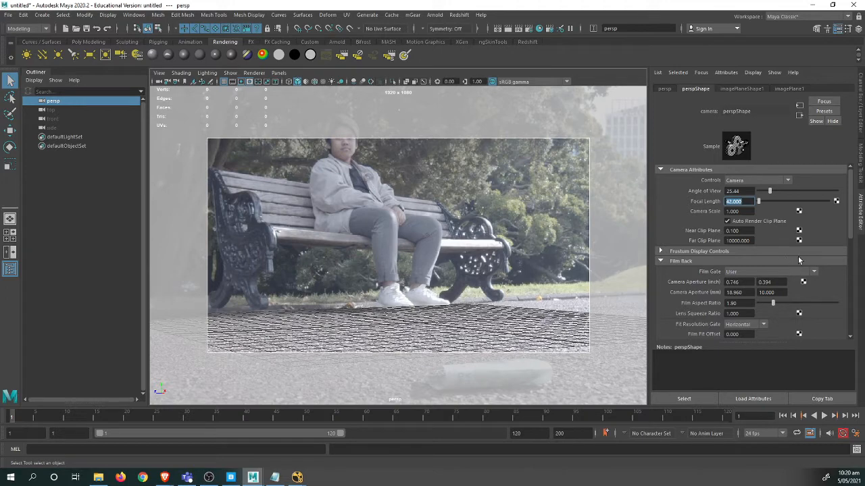
# Fit the snapshot image plane to the resolution gate.
pyautogui.scroll(-3, 804, 260)
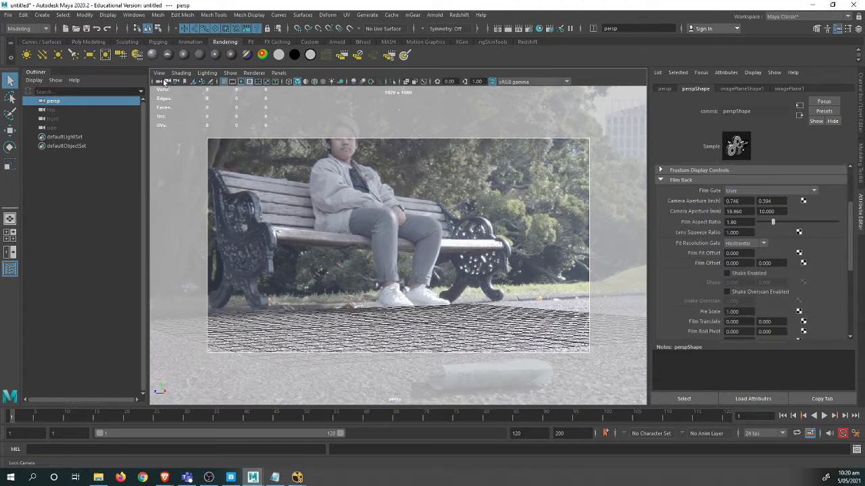
pyautogui.click(743, 89)
pyautogui.click(787, 89)
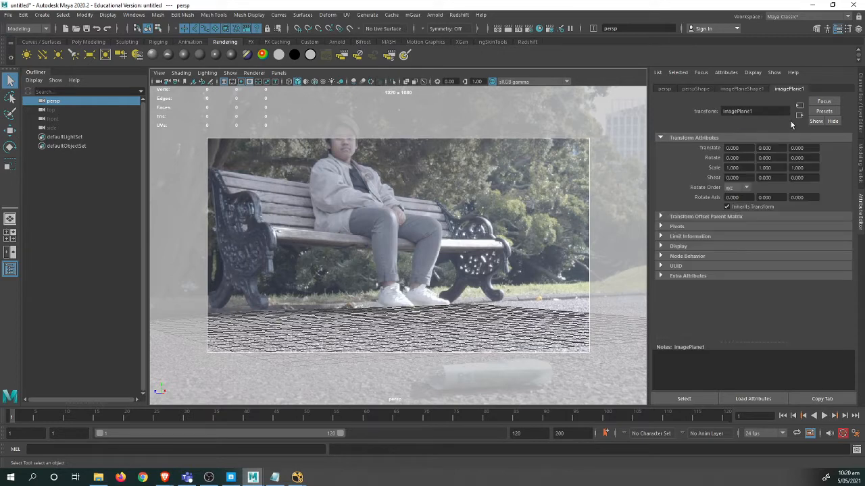
pyautogui.click(743, 89)
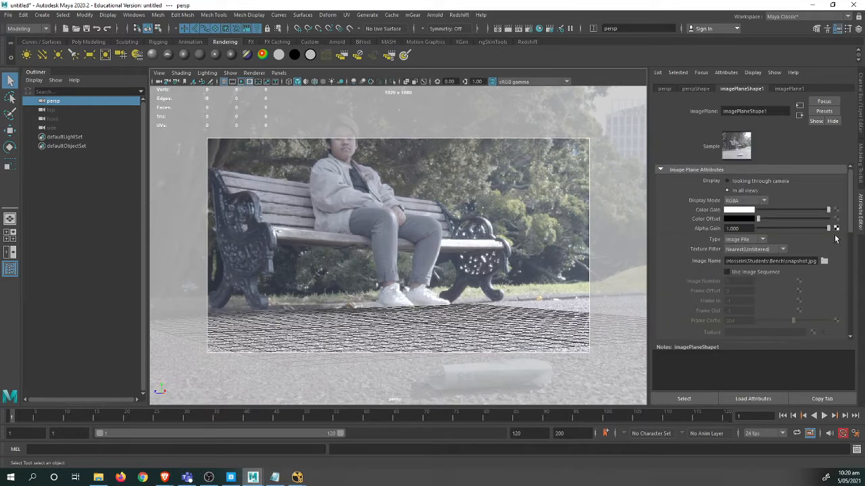
pyautogui.scroll(-5, 838, 244)
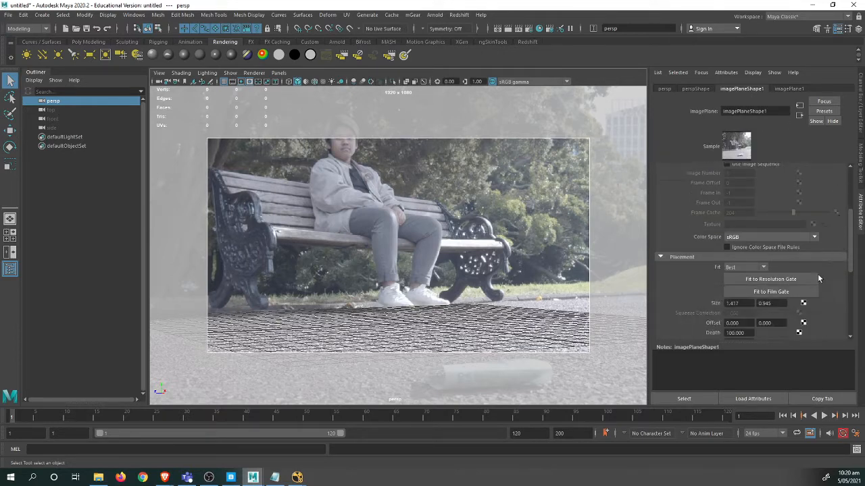
pyautogui.click(776, 281)
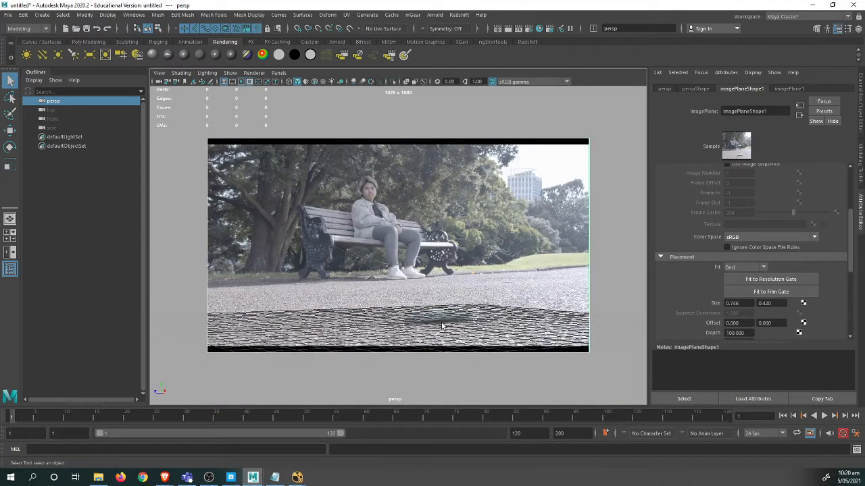
# Adjust the camera angle and distance to realign the grid with the pavement, and show the perspective camera's shape attributes again.
pyautogui.keyDown('alt'); pyautogui.moveTo(442, 326); pyautogui.dragTo(425, 302); pyautogui.keyUp('alt')
pyautogui.scroll(-3, 429, 308)
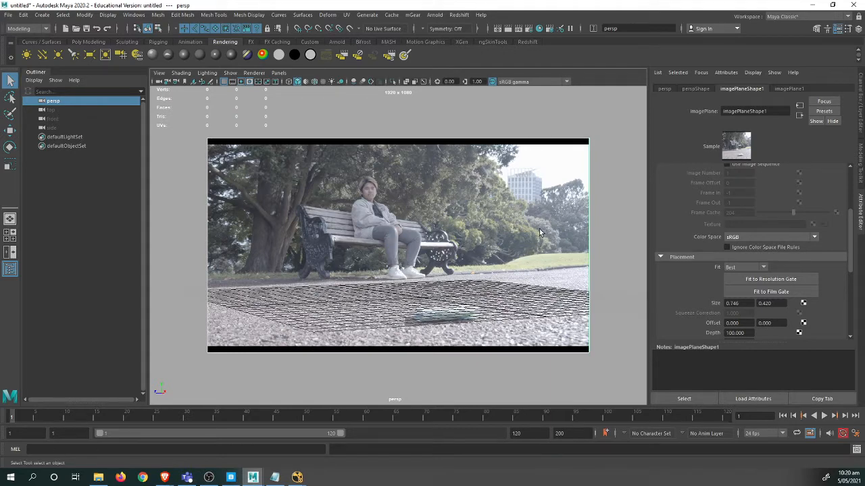
pyautogui.click(695, 89)
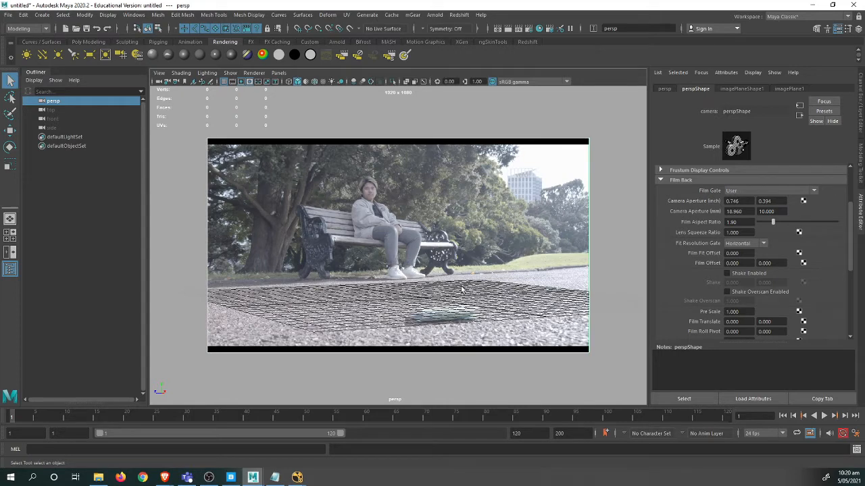
# Import the bench model's .mb scene file from the Bench folder.
pyautogui.click(7, 14)
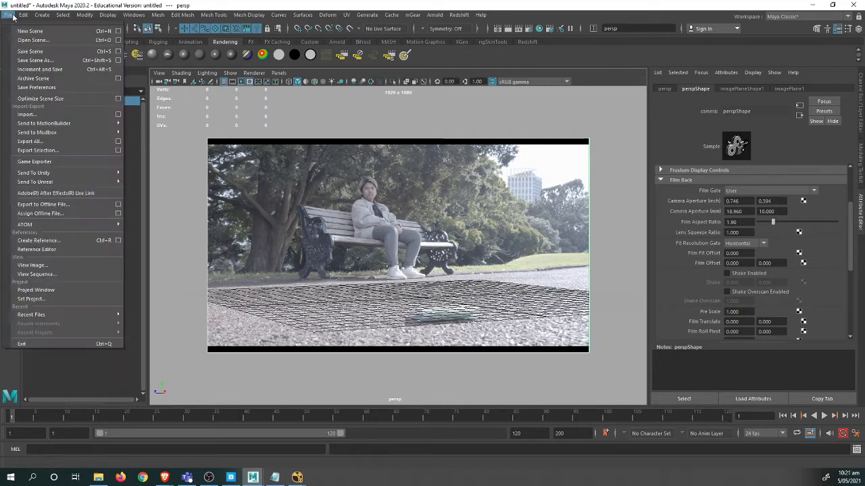
pyautogui.click(34, 115)
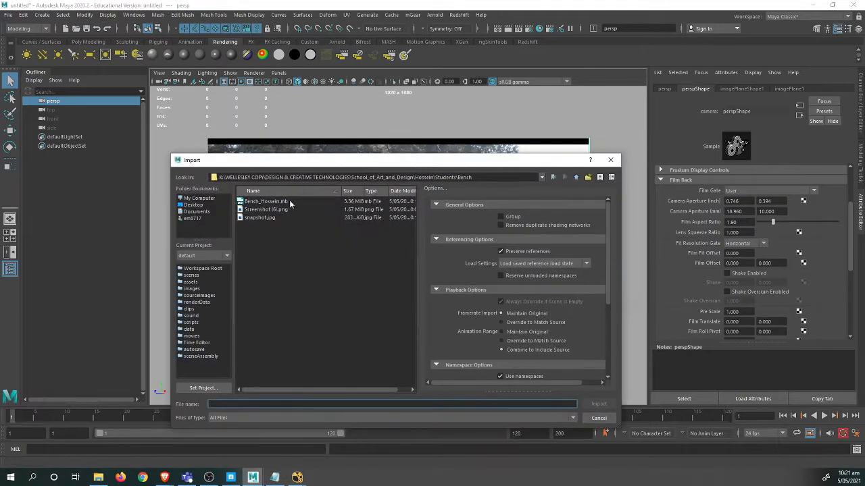
pyautogui.doubleClick(289, 201)
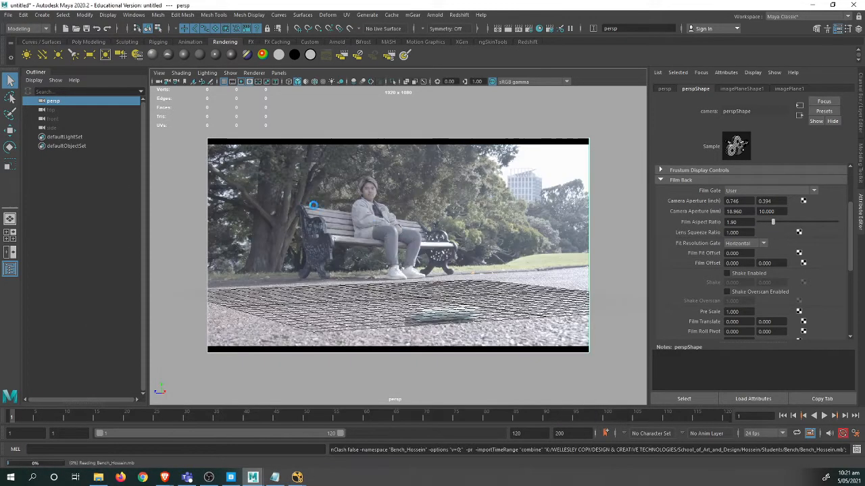
# Try a depth of 1000 on the perspective camera's snapshot image plane, and set it back to 100.
pyautogui.click(425, 251)
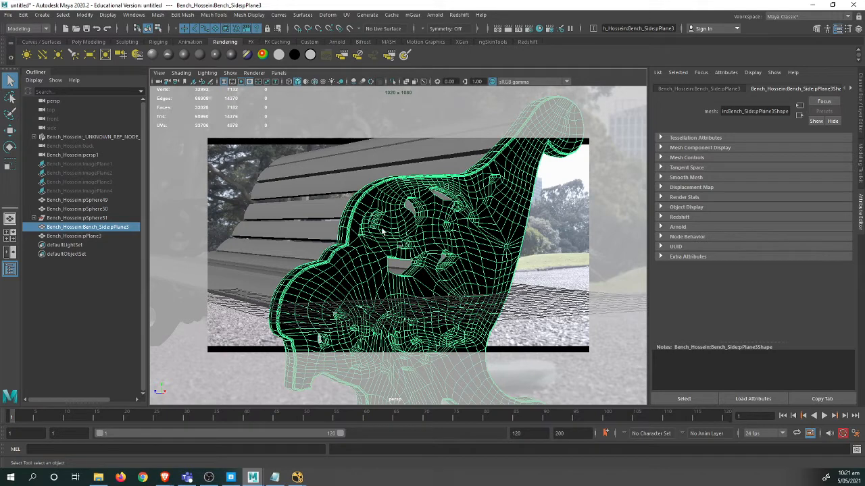
pyautogui.click(158, 82)
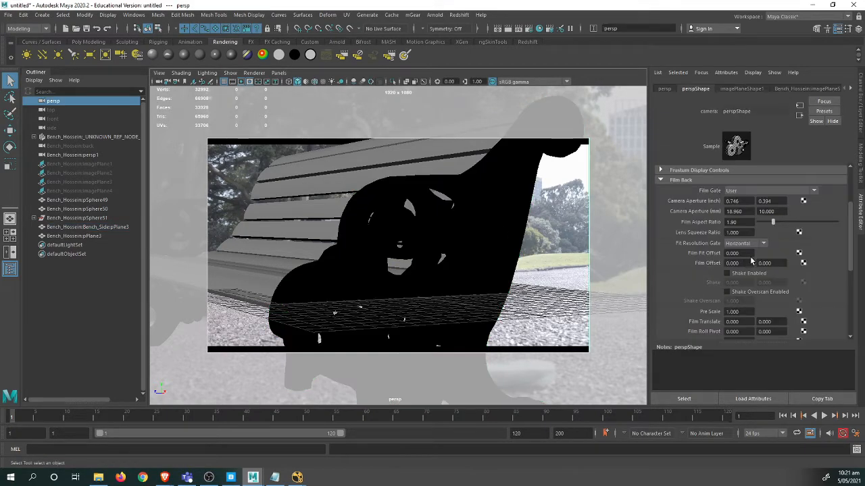
pyautogui.click(741, 89)
pyautogui.scroll(-2, 769, 267)
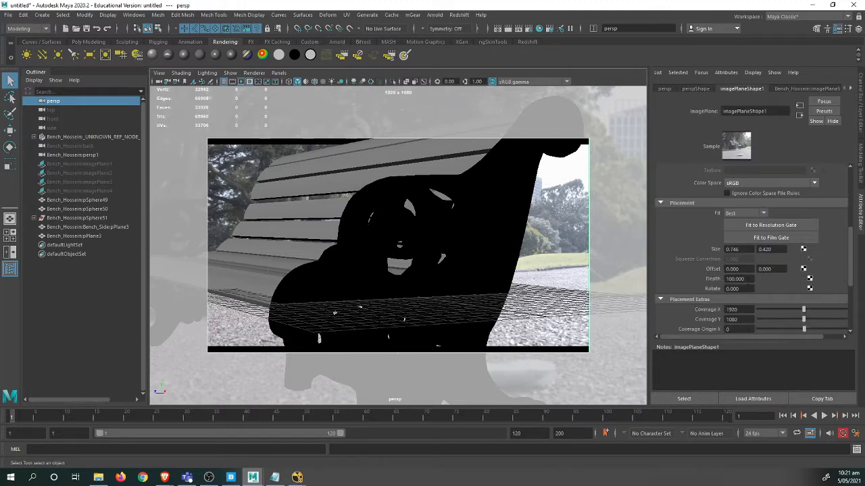
pyautogui.click(736, 278)
pyautogui.write('1000')
pyautogui.press('Return')
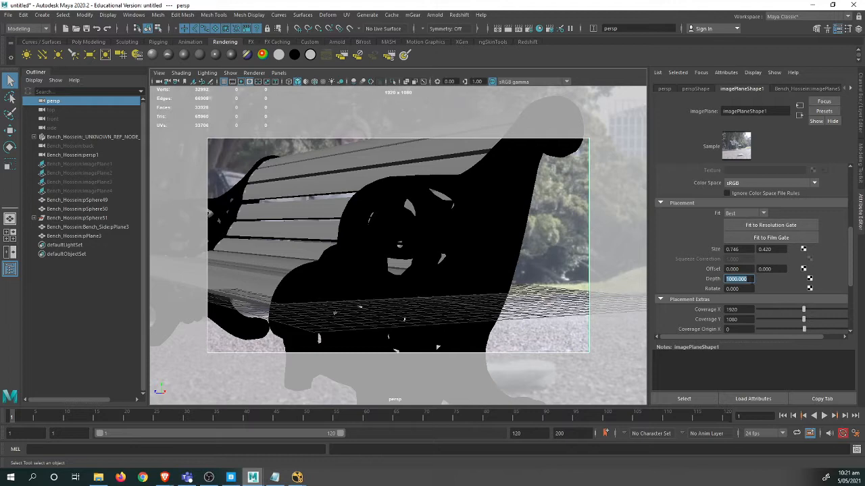
pyautogui.write('100')
pyautogui.press('Return')
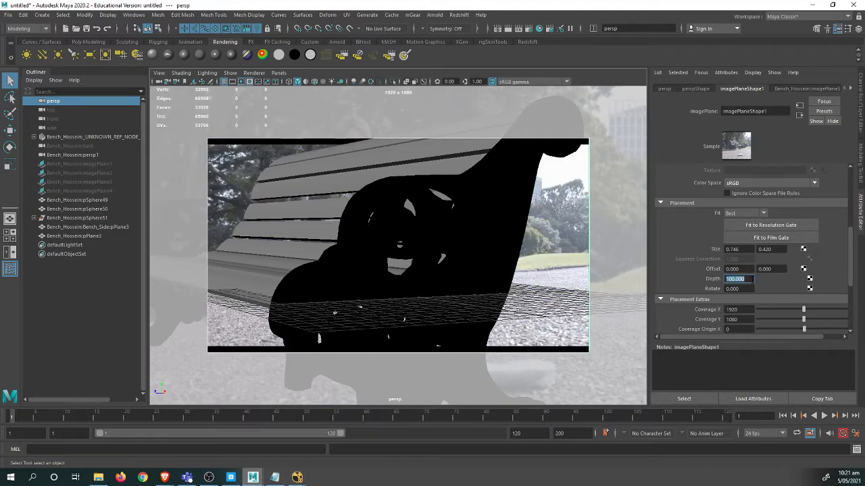
# Delete the imported imagePlane5 nested under the unknown reference node.
pyautogui.click(572, 275)
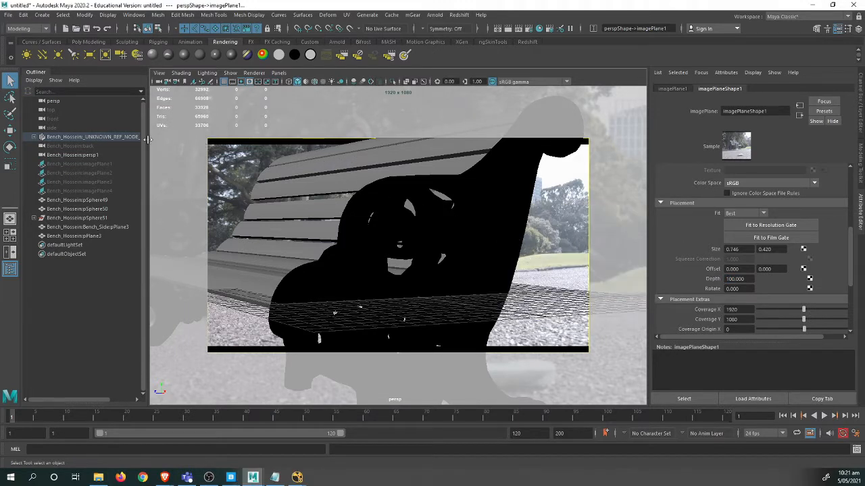
pyautogui.click(34, 137)
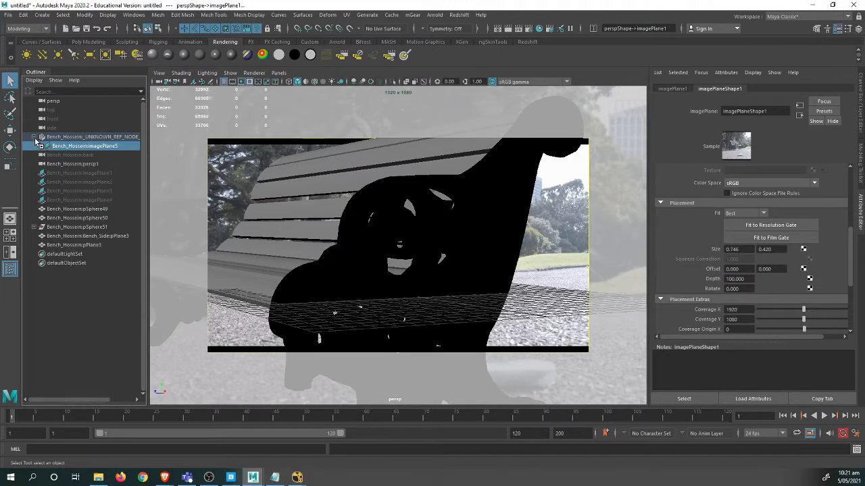
pyautogui.click(92, 138)
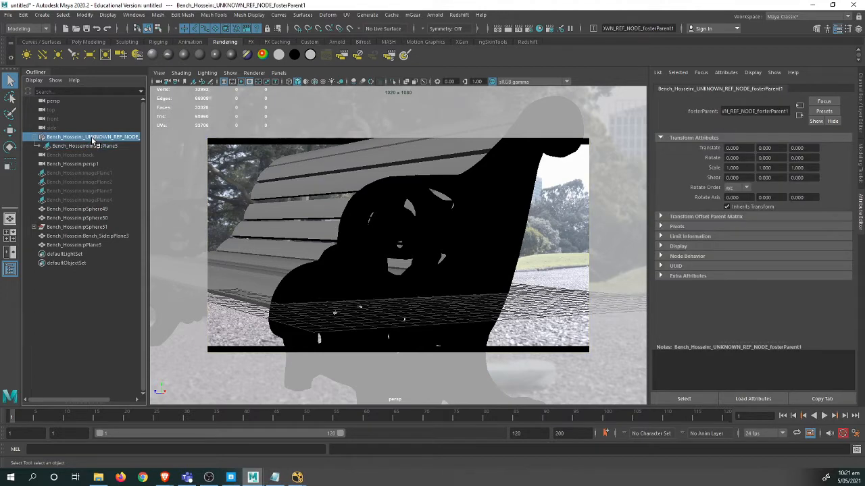
pyautogui.click(96, 146)
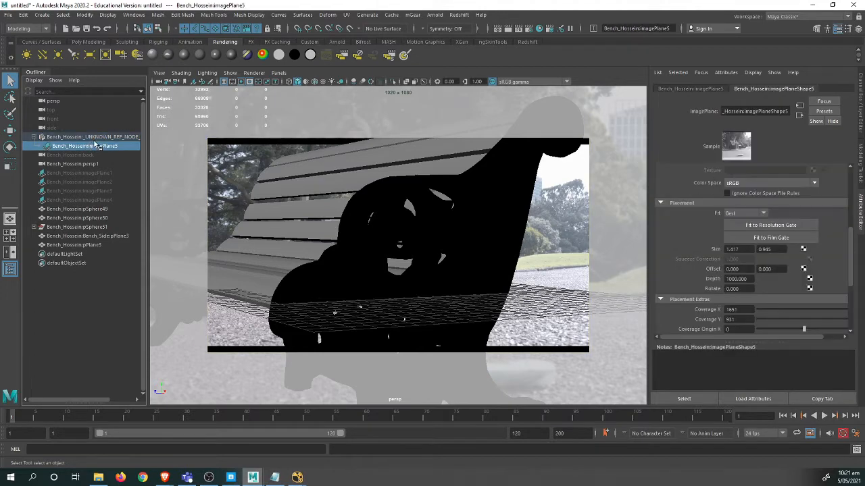
pyautogui.press('Delete')
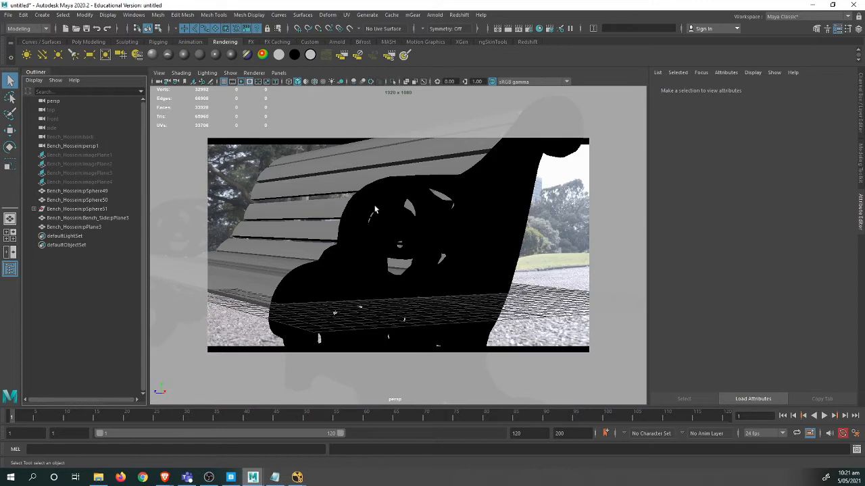
# Set the depth of the perspective camera's snapshot image plane to 1000.
pyautogui.click(158, 81)
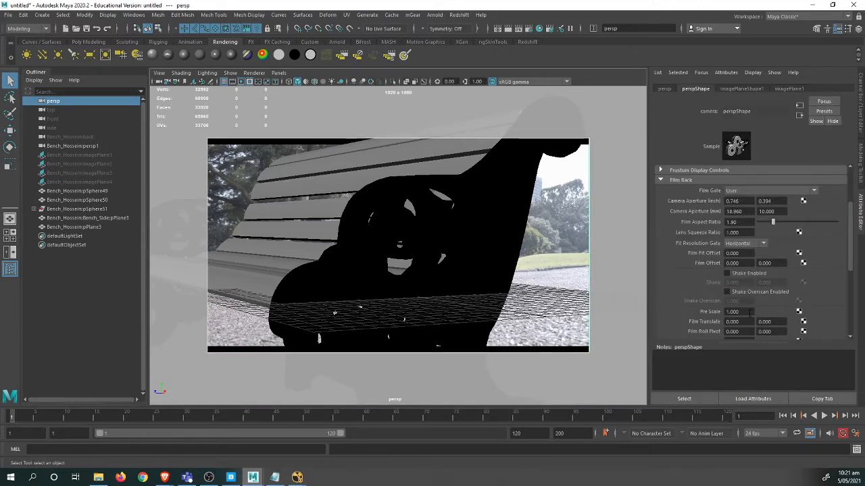
pyautogui.scroll(-3, 746, 320)
pyautogui.scroll(2, 745, 318)
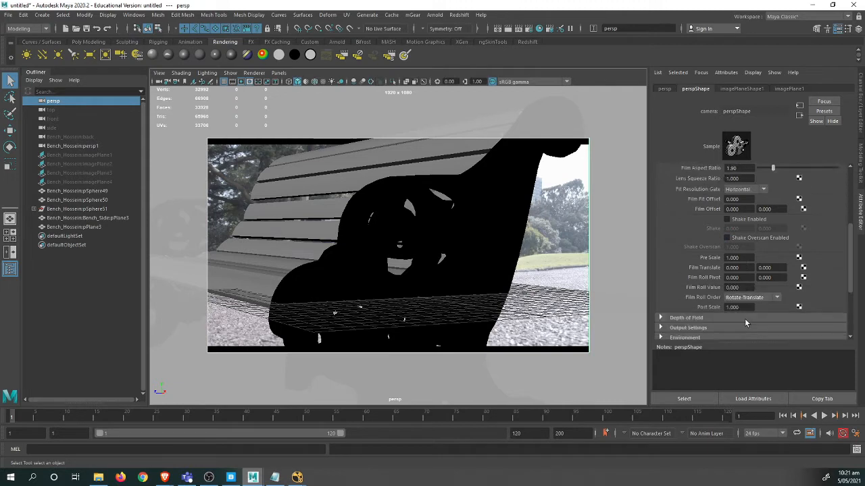
pyautogui.click(741, 88)
pyautogui.doubleClick(737, 278)
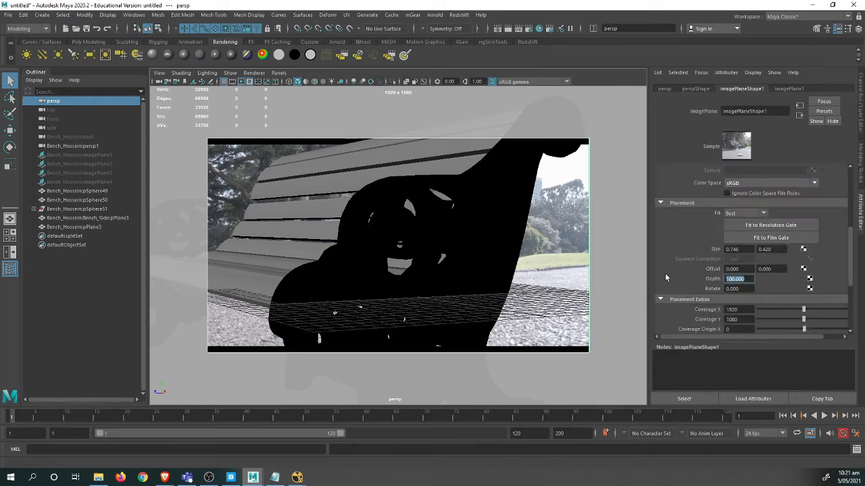
pyautogui.write('1000')
pyautogui.press('Return')
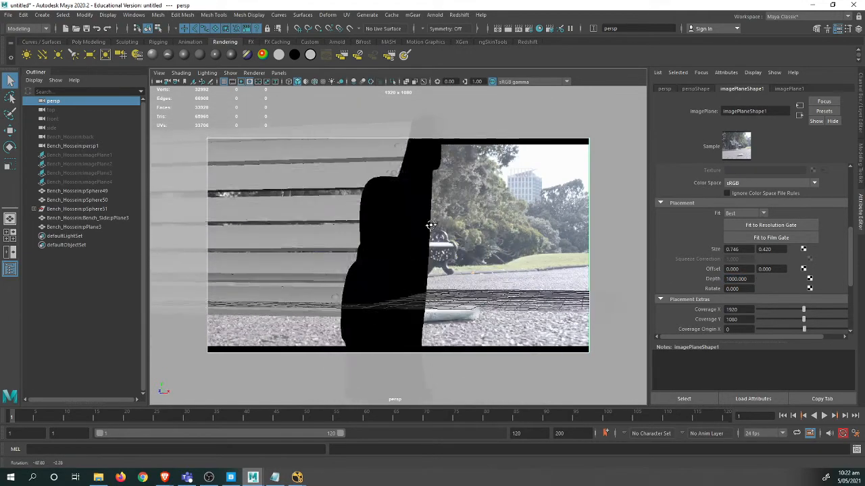
pyautogui.keyDown('alt'); pyautogui.moveTo(310, 215); pyautogui.dragTo(298, 230); pyautogui.keyUp('alt')
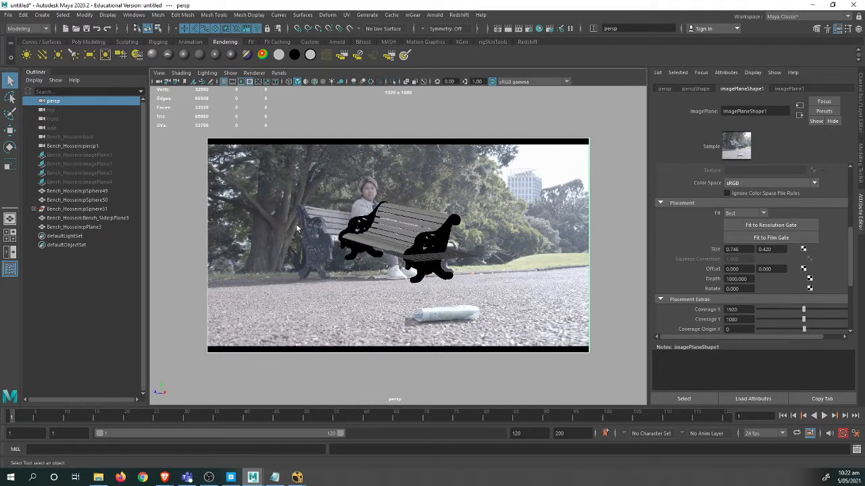
pyautogui.scroll(5, 296, 229)
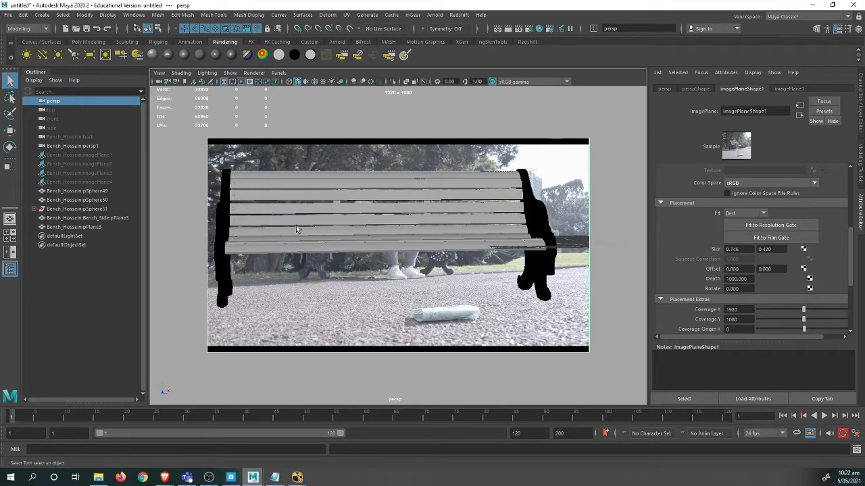
pyautogui.press('[')
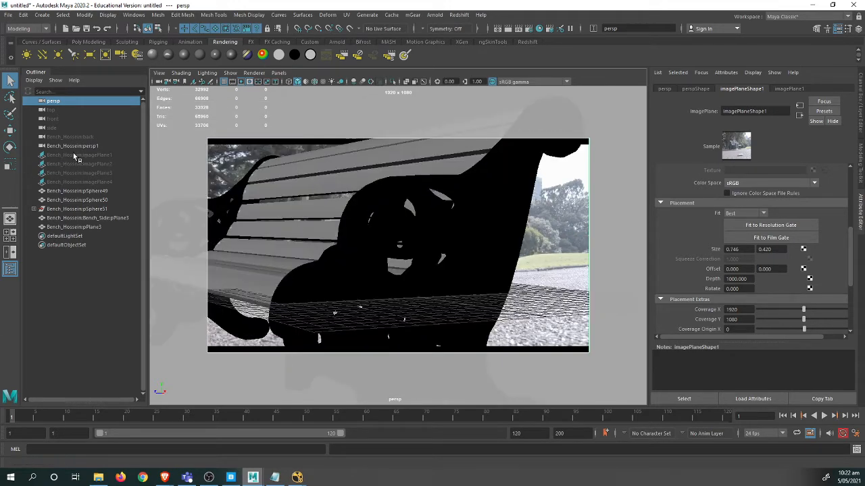
# Delete the four remaining image planes that were imported with the bench, imagePlane1 to imagePlane4.
pyautogui.moveTo(111, 156); pyautogui.dragTo(111, 179)
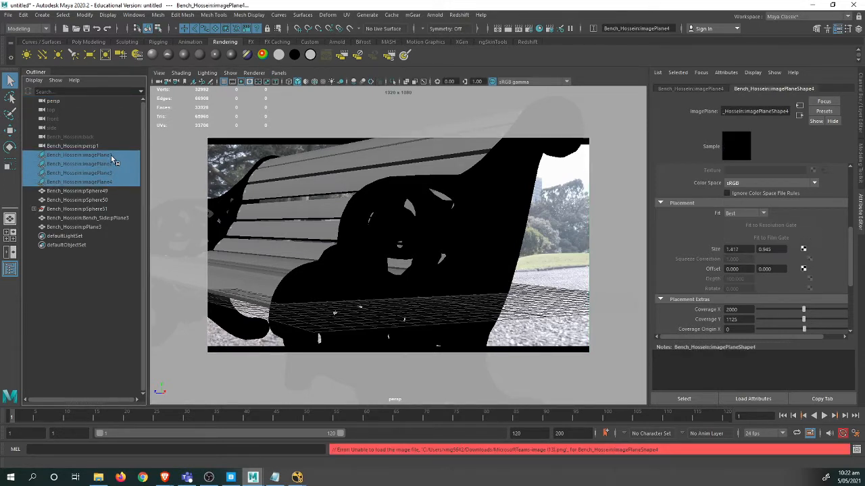
pyautogui.click(115, 164)
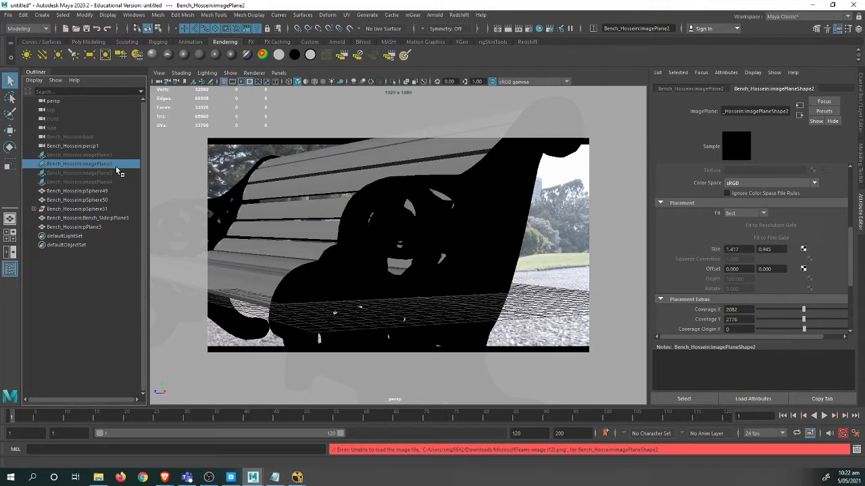
pyautogui.press('Delete')
pyautogui.click(117, 156)
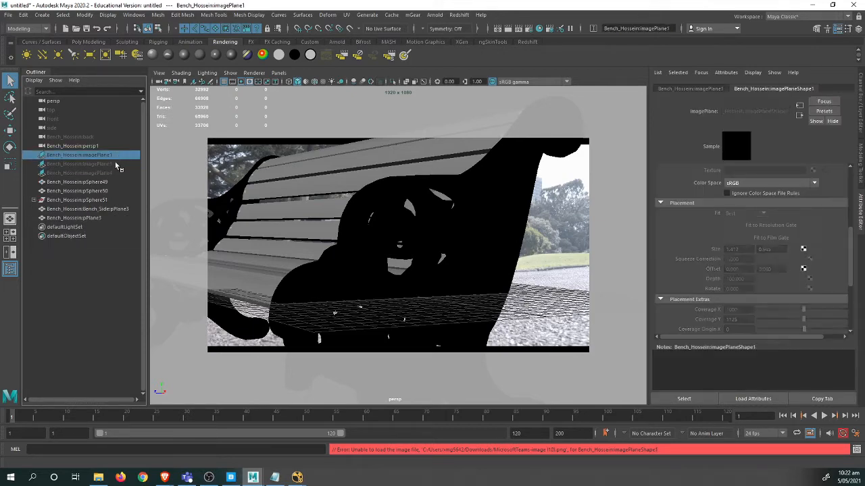
pyautogui.press('Delete')
pyautogui.click(118, 155)
pyautogui.press('Delete')
pyautogui.click(115, 157)
pyautogui.press('Delete')
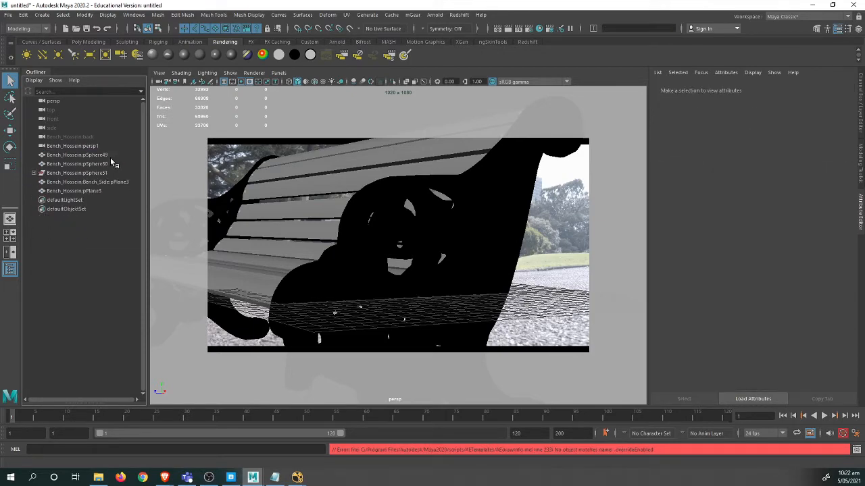
# Delete the extra back and persp1 cameras that were imported with the bench.
pyautogui.click(106, 156)
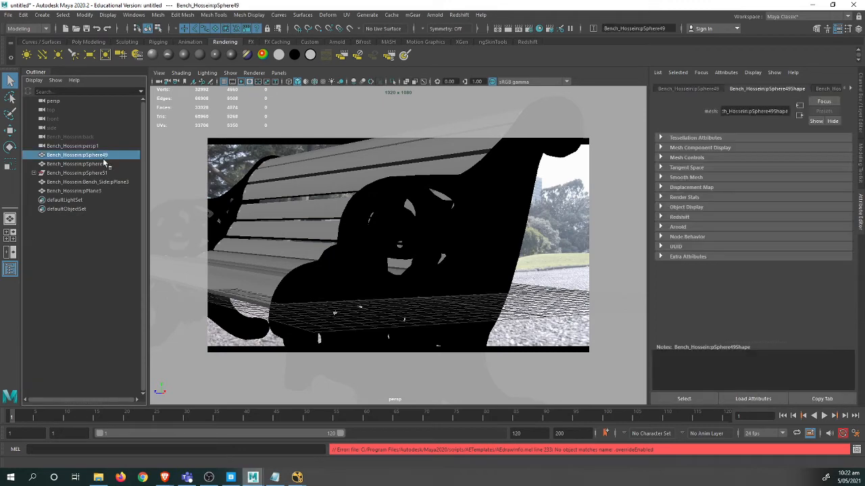
pyautogui.click(98, 148)
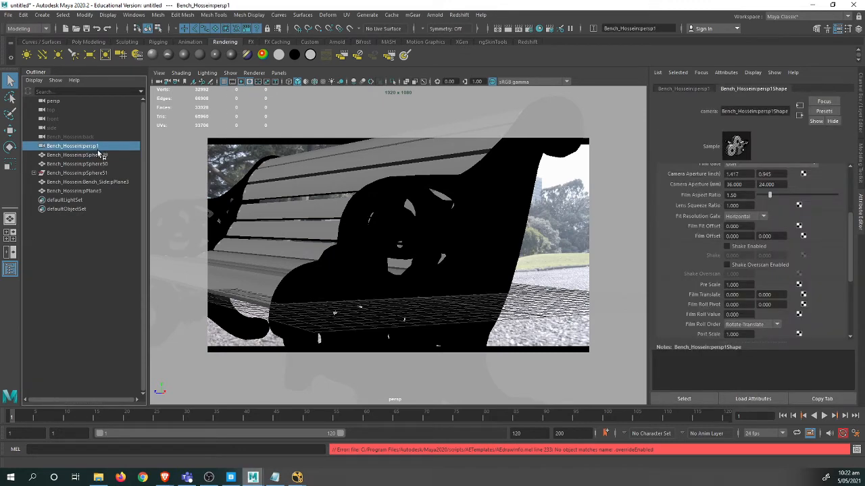
pyautogui.press('Delete')
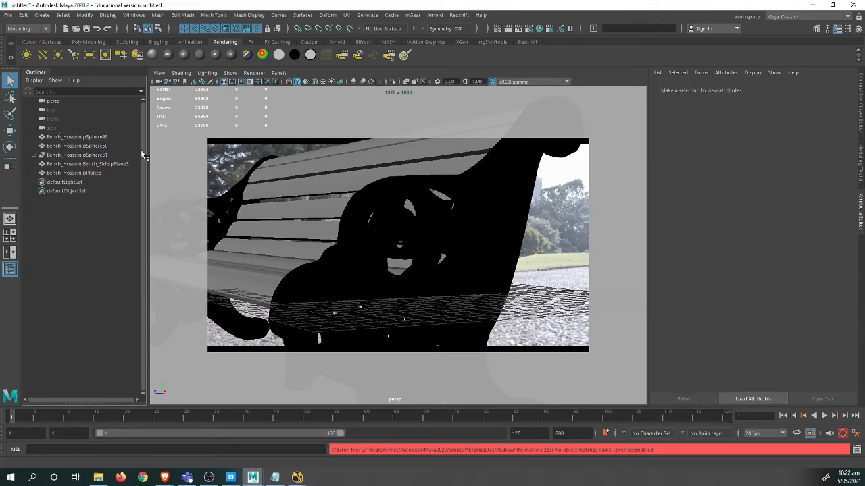
# Group the bench slats (pSphere51) with both cast side pieces and name the group Bench.
pyautogui.click(108, 154)
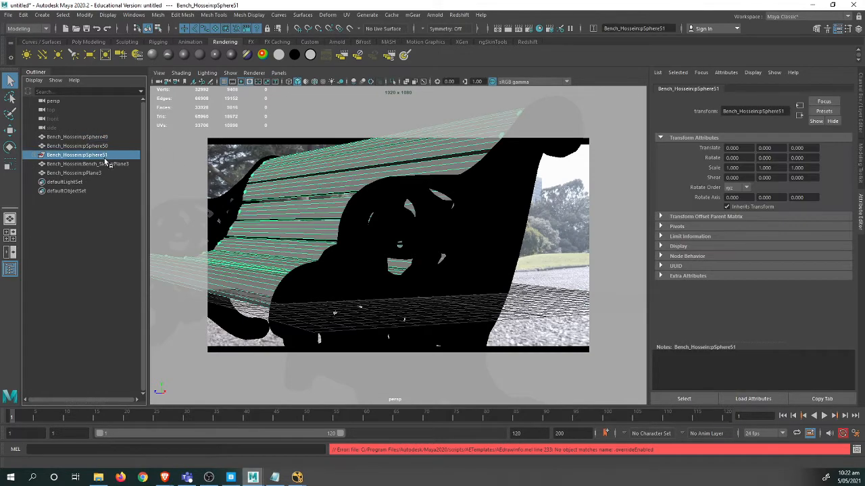
pyautogui.click(106, 164)
pyautogui.click(100, 174)
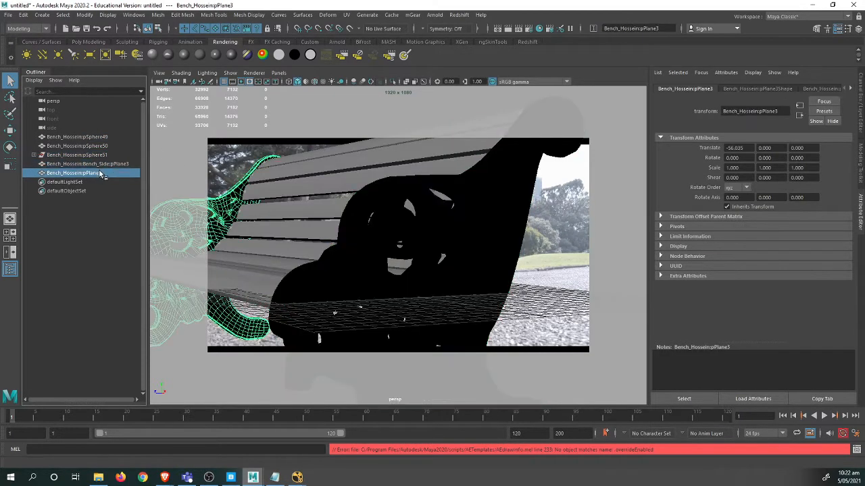
pyautogui.click(102, 165)
pyautogui.click(104, 157)
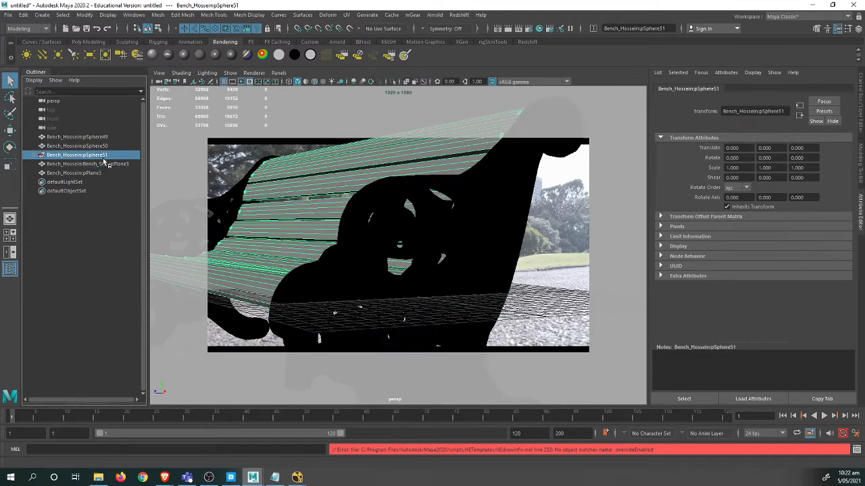
pyautogui.keyDown('shift'); pyautogui.click(98, 174); pyautogui.keyUp('shift')
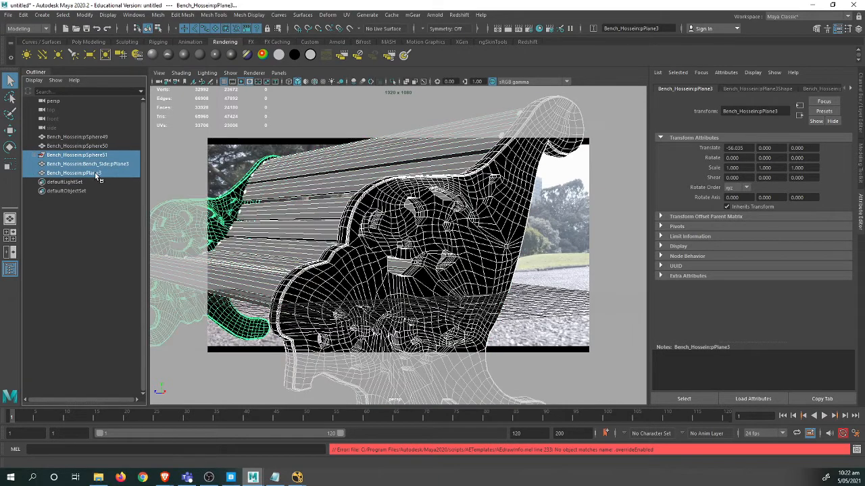
pyautogui.hotkey('ctrl', 'g')
pyautogui.doubleClick(87, 157)
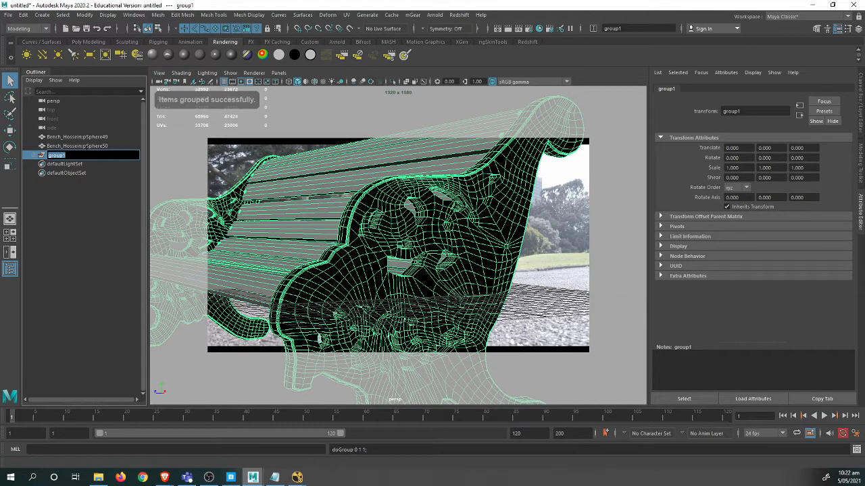
pyautogui.write('Bench')
pyautogui.press('Return')
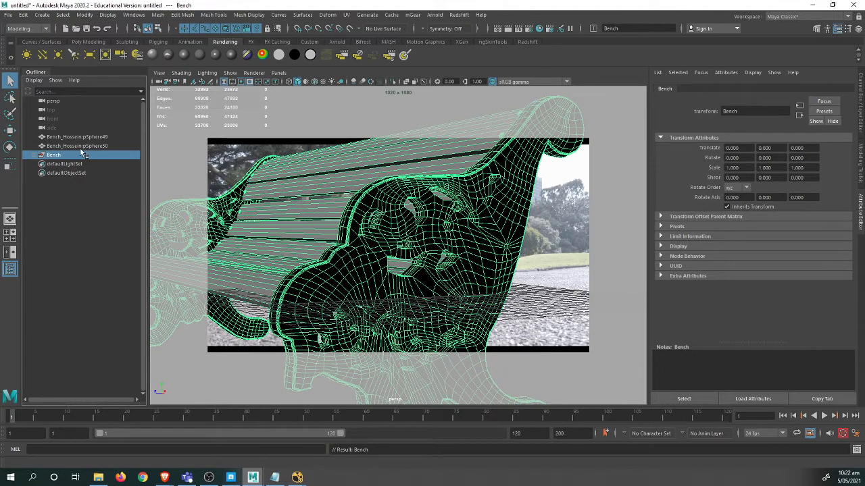
# Move the two loose meshes pSphere49 and pSphere50 into the Bench group.
pyautogui.moveTo(81, 146); pyautogui.dragTo(82, 137)
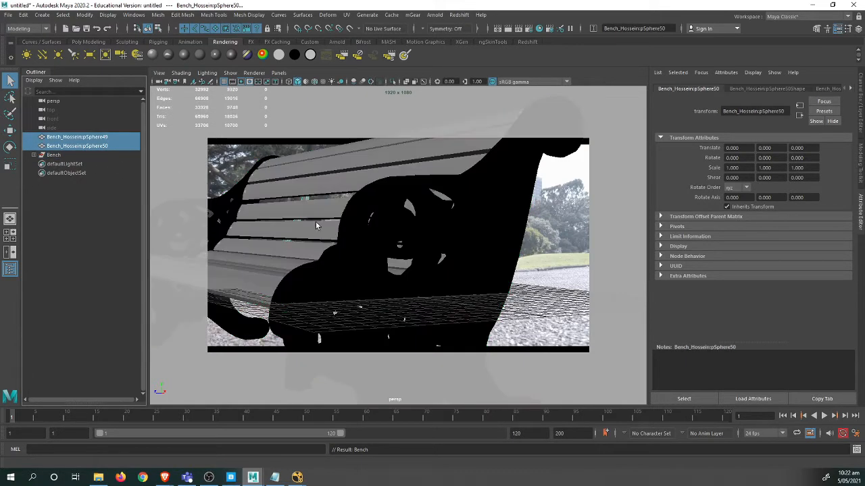
pyautogui.keyDown('alt'); pyautogui.moveTo(347, 230); pyautogui.dragTo(291, 220); pyautogui.keyUp('alt')
pyautogui.moveTo(77, 143); pyautogui.dragTo(56, 155, button='middle')
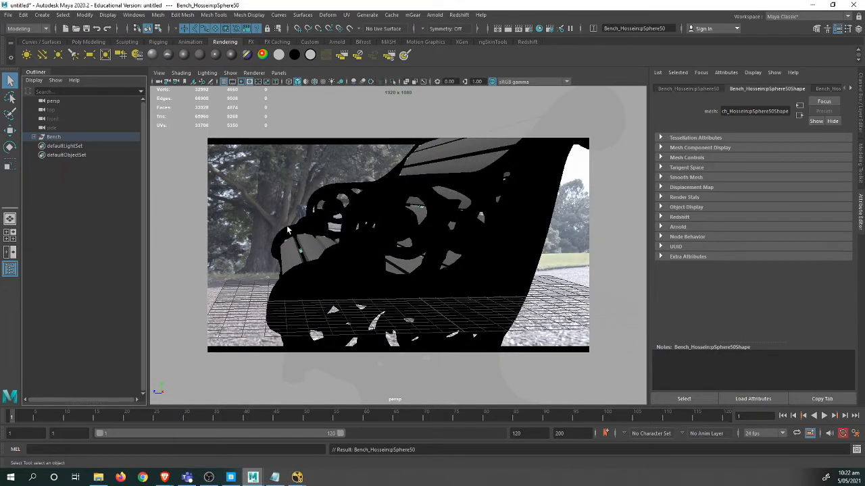
pyautogui.keyDown('alt'); pyautogui.moveTo(295, 238); pyautogui.dragTo(376, 229); pyautogui.keyUp('alt')
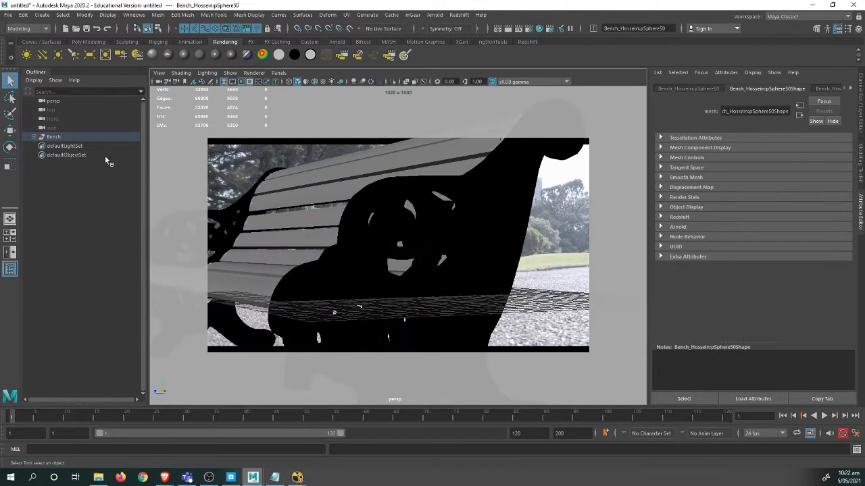
# Hide the Bench group and adjust the perspective camera angle to realign the grid with the pavement.
pyautogui.click(98, 137)
pyautogui.hotkey('ctrl', 'h')
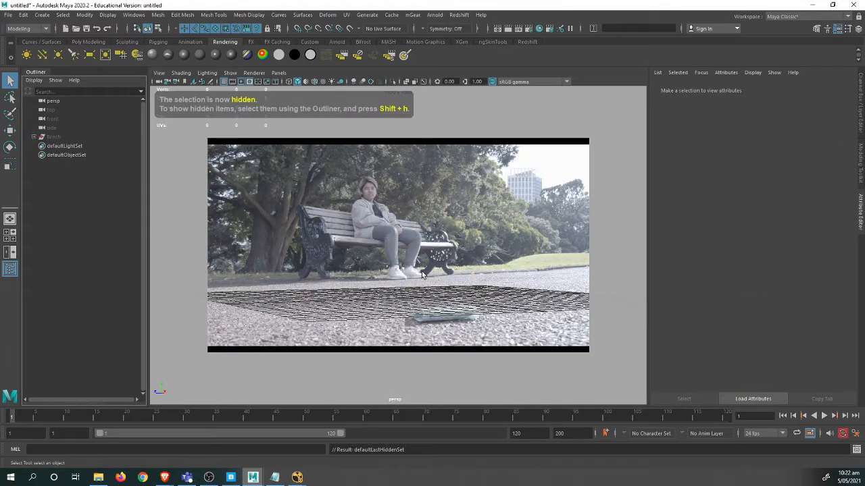
pyautogui.keyDown('alt'); pyautogui.moveTo(422, 273); pyautogui.dragTo(446, 286); pyautogui.keyUp('alt')
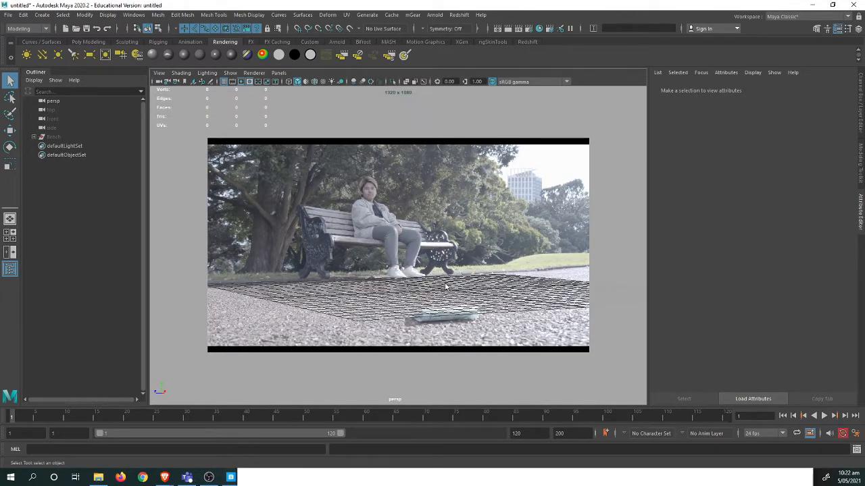
# Create a polygon plane, scale it to about 48 × 26 × 68.7 over the pavement, and move it to about X 5.56.
pyautogui.keyDown('shift'); pyautogui.moveTo(445, 287); pyautogui.dragTo(444, 267, button='right'); pyautogui.keyUp('shift')
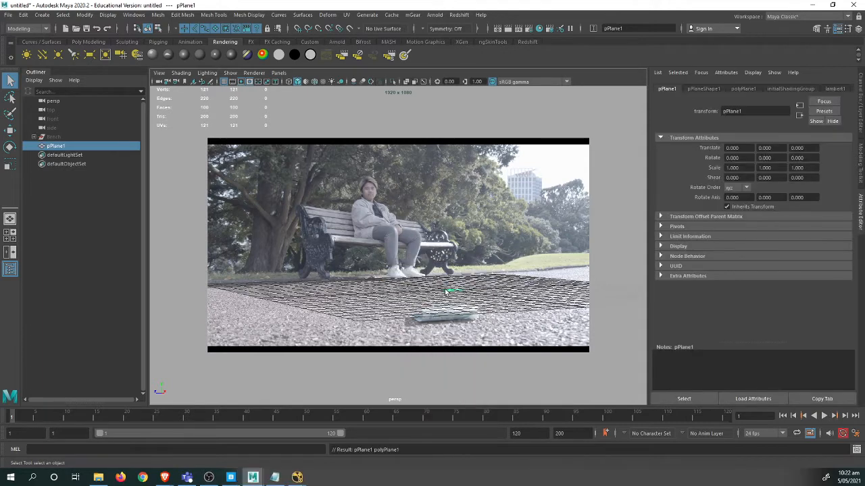
pyautogui.press('r')
pyautogui.moveTo(451, 290); pyautogui.dragTo(726, 286)
pyautogui.moveTo(453, 292); pyautogui.dragTo(368, 300)
pyautogui.moveTo(474, 294); pyautogui.dragTo(495, 297)
pyautogui.moveTo(477, 299); pyautogui.dragTo(479, 297)
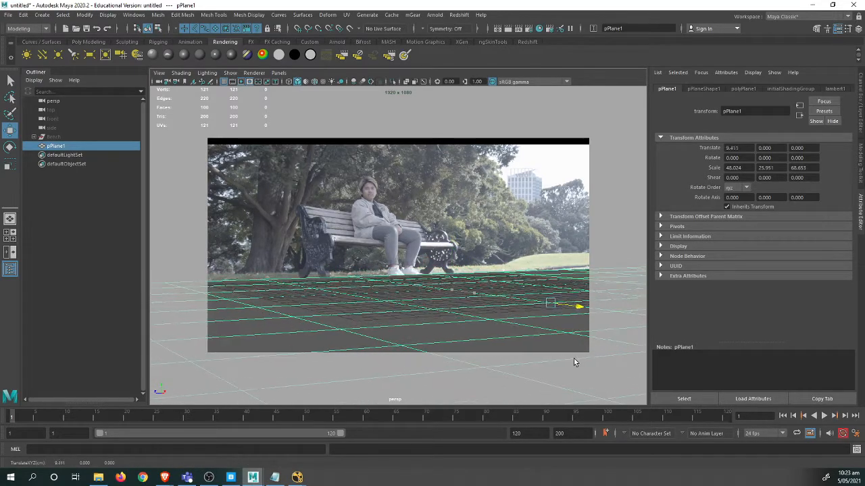
pyautogui.moveTo(528, 348); pyautogui.dragTo(524, 331, button='middle')
# Show the scene in wireframe and adjust the perspective camera angle so the ground plane and grid follow the pavement.
pyautogui.press('4')
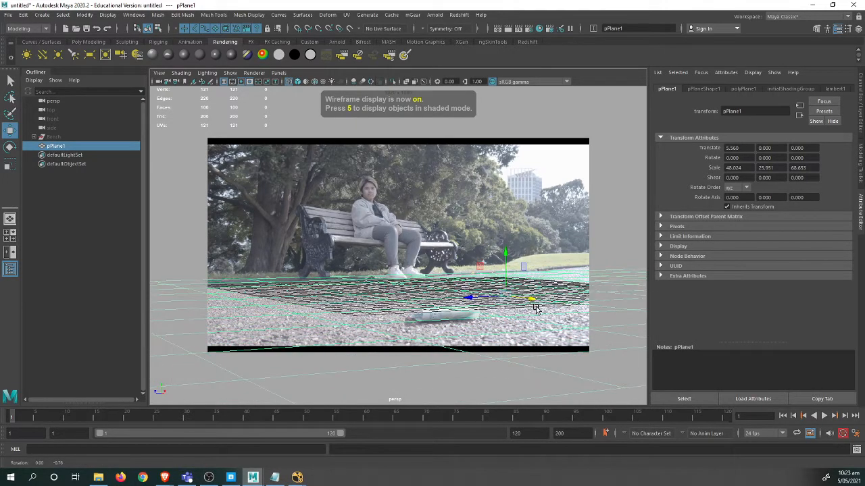
pyautogui.keyDown('alt'); pyautogui.moveTo(510, 300); pyautogui.dragTo(456, 307); pyautogui.keyUp('alt')
pyautogui.keyDown('alt'); pyautogui.moveTo(367, 298); pyautogui.dragTo(371, 318); pyautogui.keyUp('alt')
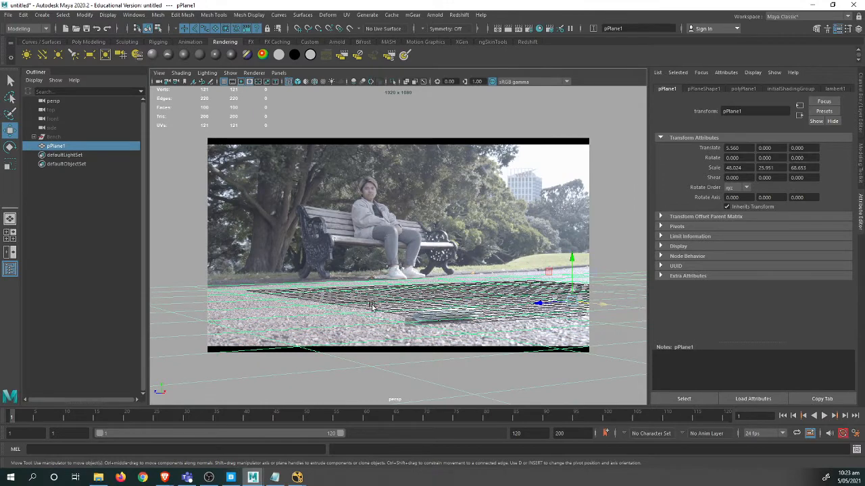
pyautogui.keyDown('alt'); pyautogui.moveTo(502, 322); pyautogui.dragTo(462, 318); pyautogui.keyUp('alt')
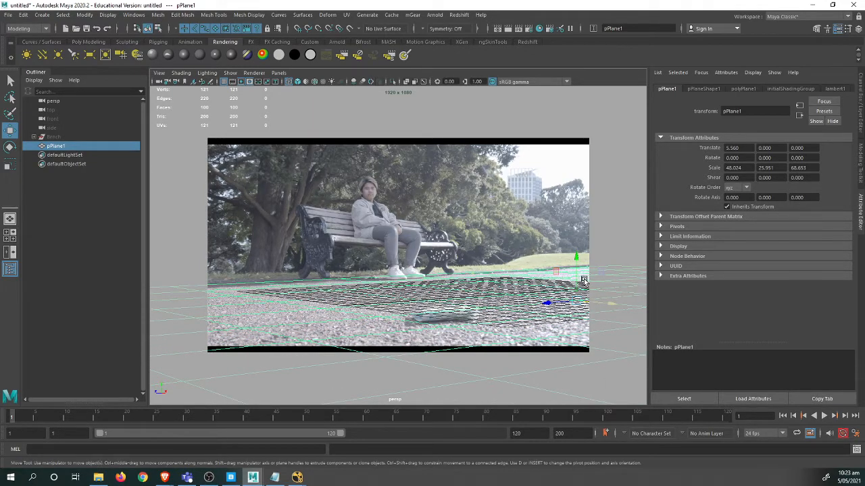
# Try rotating the ground plane to follow the pavement, and undo the rotation.
pyautogui.press('e')
pyautogui.moveTo(571, 283); pyautogui.dragTo(570, 289)
pyautogui.hotkey('ctrl', 'z')
pyautogui.hotkey('ctrl', 'z')
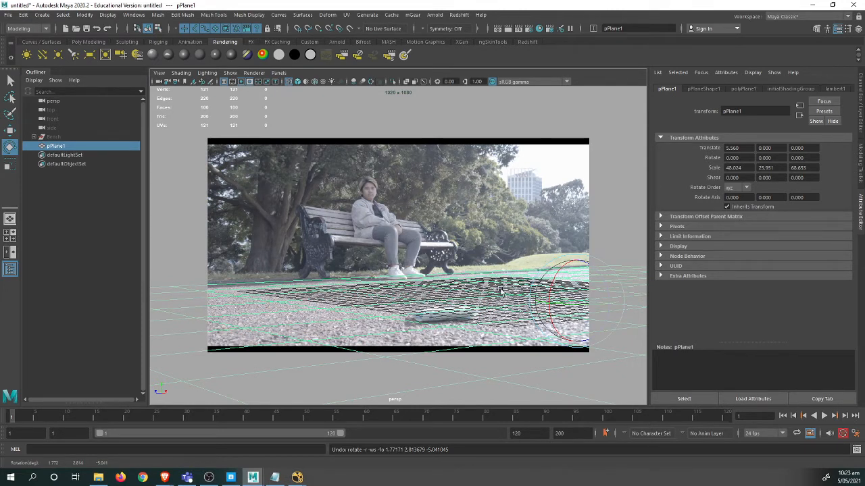
# Create a polygon cube and place it at the foot of the bench, about X -15.05, Y 0.745.
pyautogui.click(462, 237)
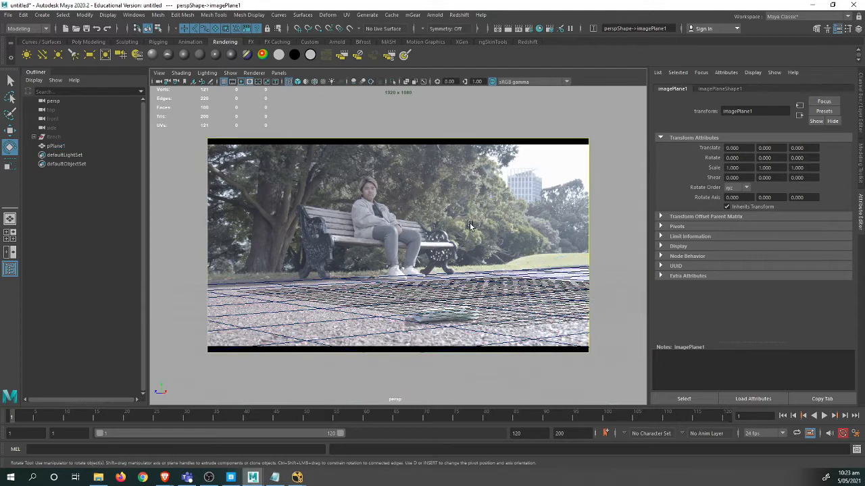
pyautogui.keyDown('shift'); pyautogui.rightClick(473, 227); pyautogui.keyUp('shift')
pyautogui.keyDown('shift'); pyautogui.moveTo(472, 227); pyautogui.dragTo(470, 248, button='right'); pyautogui.keyUp('shift')
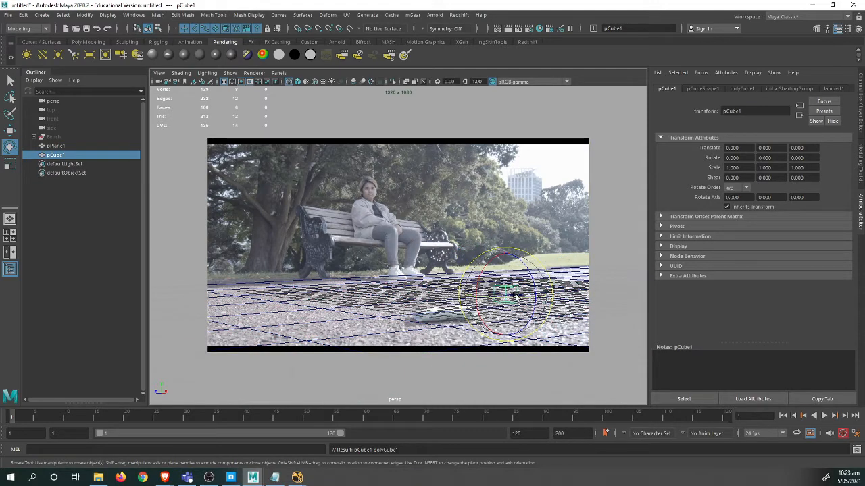
pyautogui.press('w')
pyautogui.moveTo(508, 293); pyautogui.dragTo(362, 251)
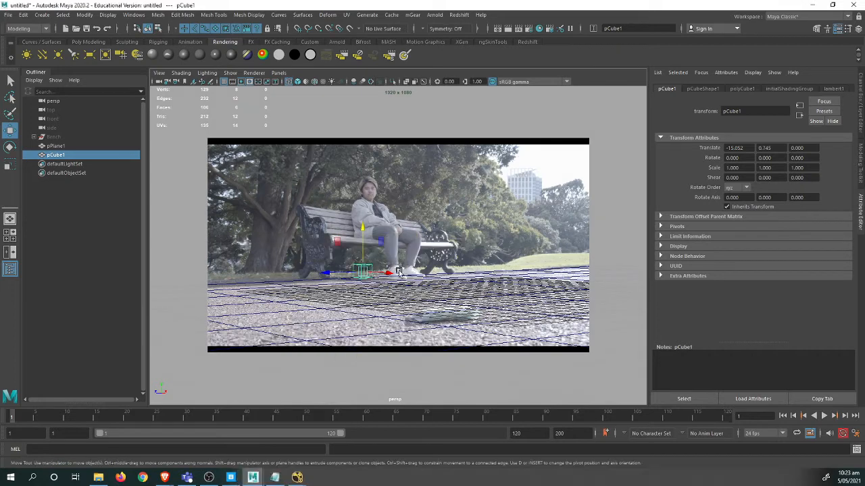
# Duplicate the persp camera and rename the copy projection_cam.
pyautogui.press('space')
pyautogui.click(159, 83)
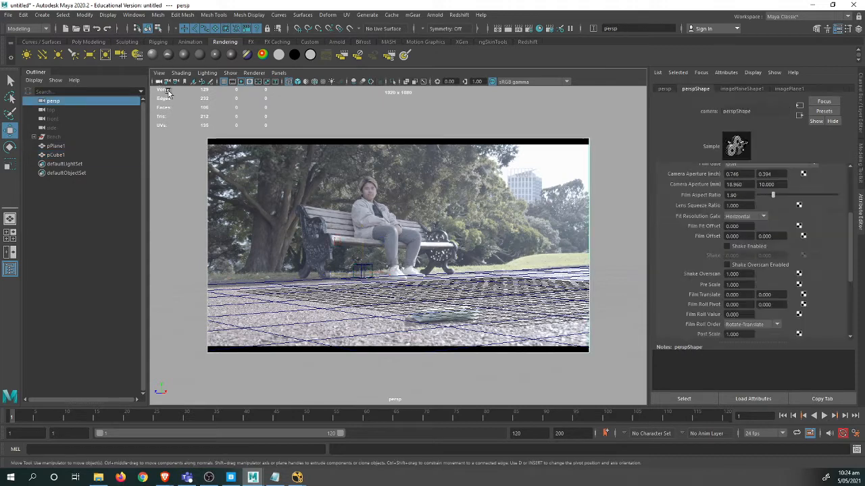
pyautogui.hotkey('ctrl', 'd')
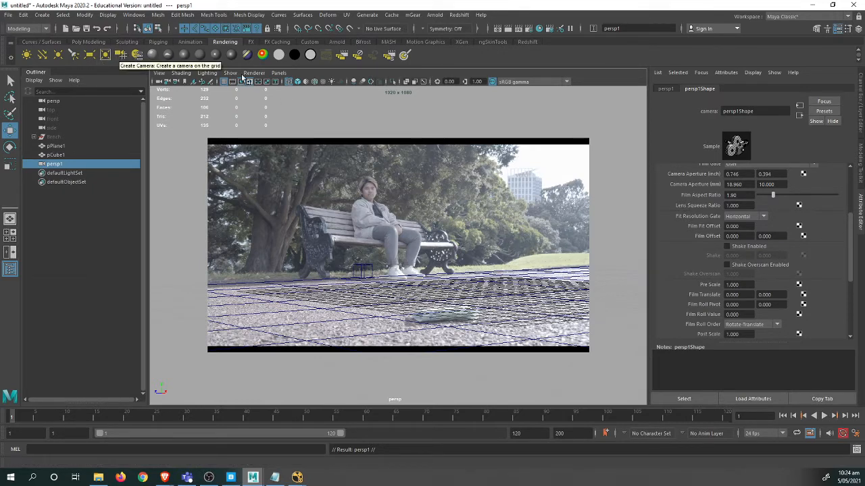
pyautogui.click(665, 89)
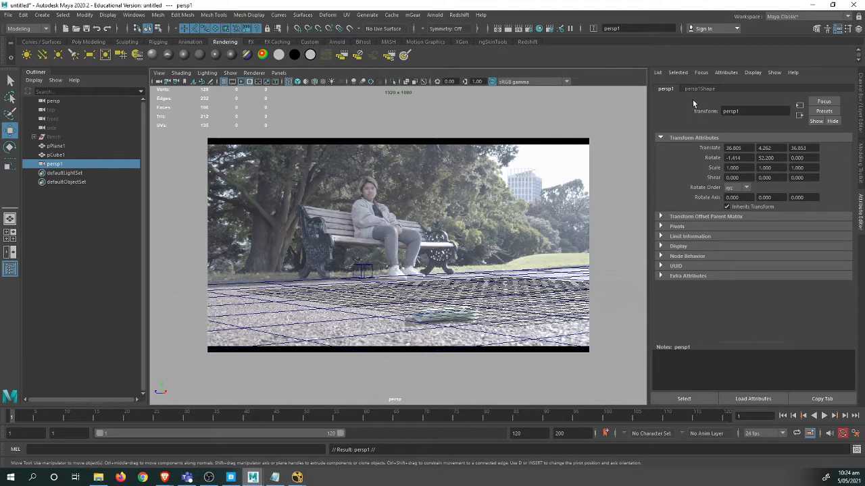
pyautogui.moveTo(748, 111); pyautogui.dragTo(585, 121)
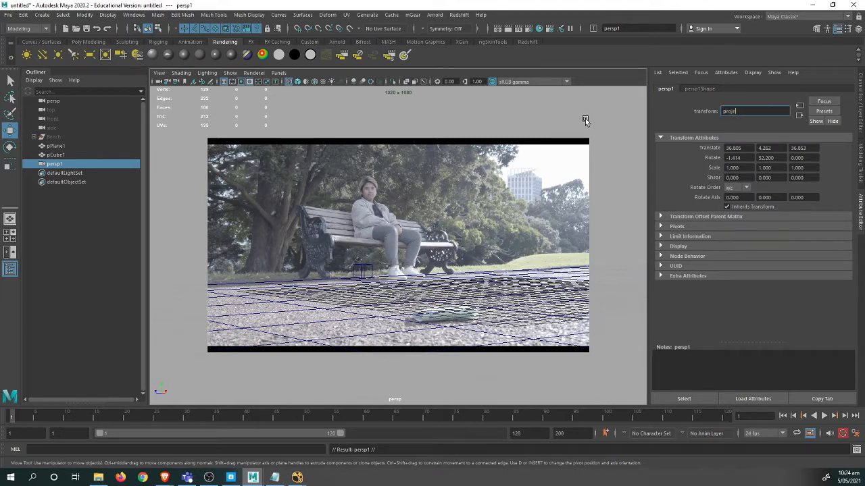
pyautogui.write('projeciton cam')
pyautogui.press('Return')
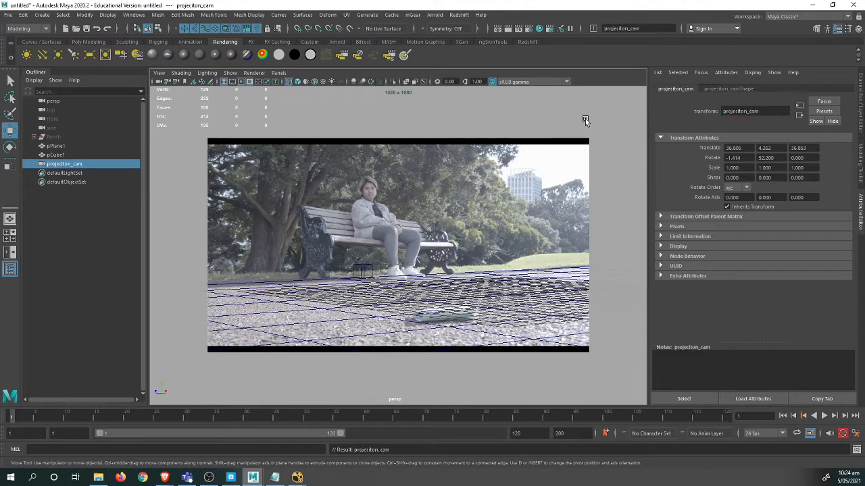
pyautogui.click(738, 110)
pyautogui.write('i')
pyautogui.press('Return')
# Look through projection_cam, return to the perspective view and orbit it away from the matched angle.
pyautogui.click(278, 72)
pyautogui.moveTo(302, 82)
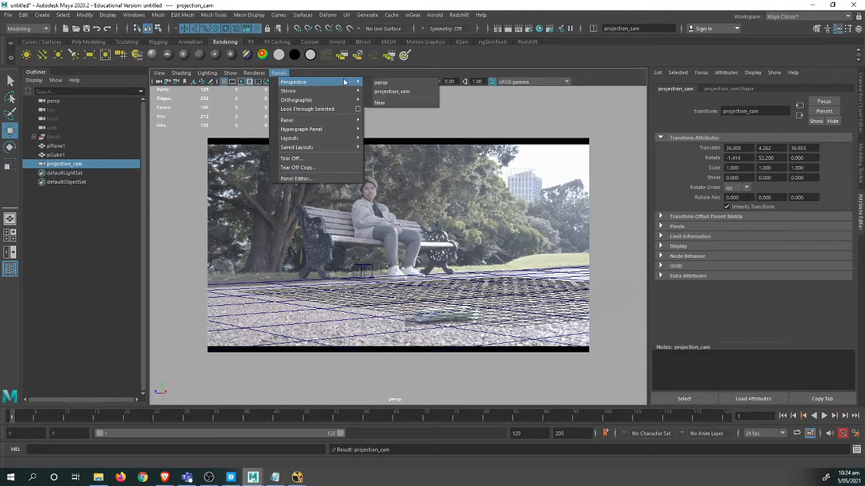
pyautogui.click(393, 92)
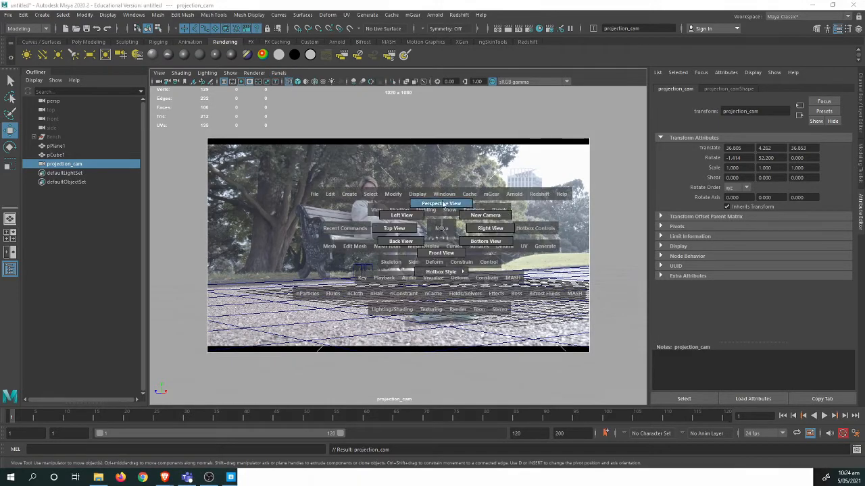
pyautogui.keyDown('alt'); pyautogui.moveTo(382, 212); pyautogui.dragTo(368, 228); pyautogui.keyUp('alt')
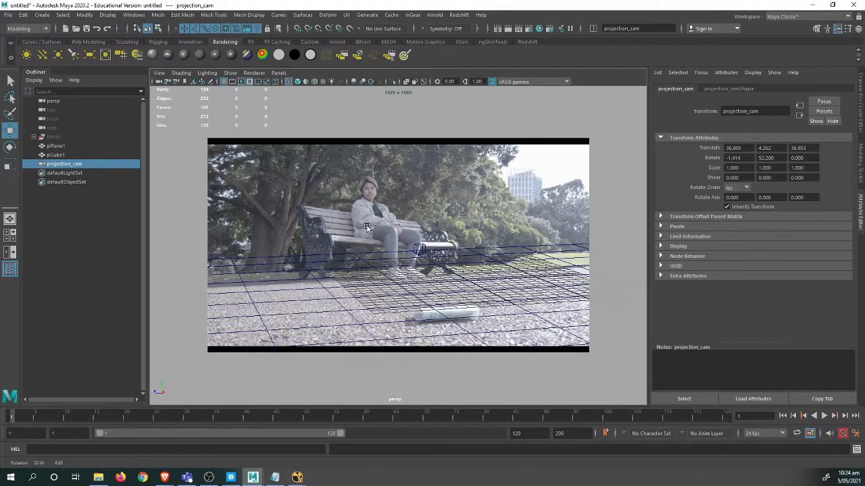
# Review the persp camera's focal length, clip plane and film back attributes.
pyautogui.click(159, 82)
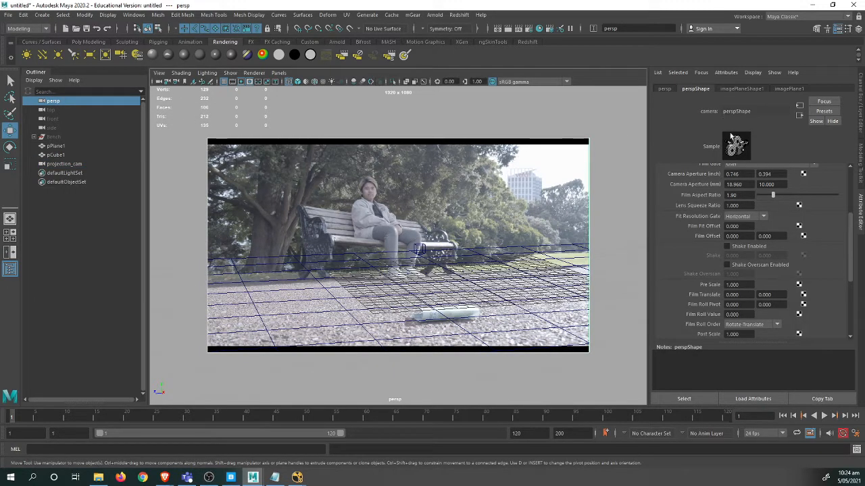
pyautogui.scroll(4, 744, 196)
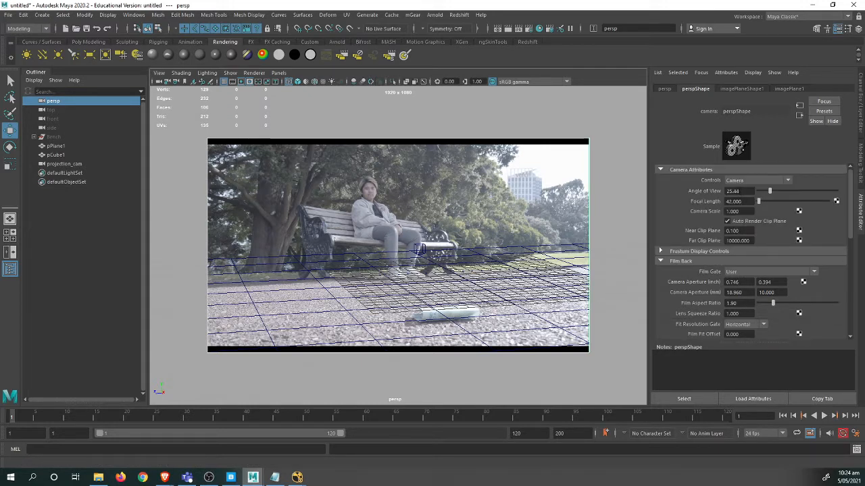
pyautogui.scroll(-3, 740, 196)
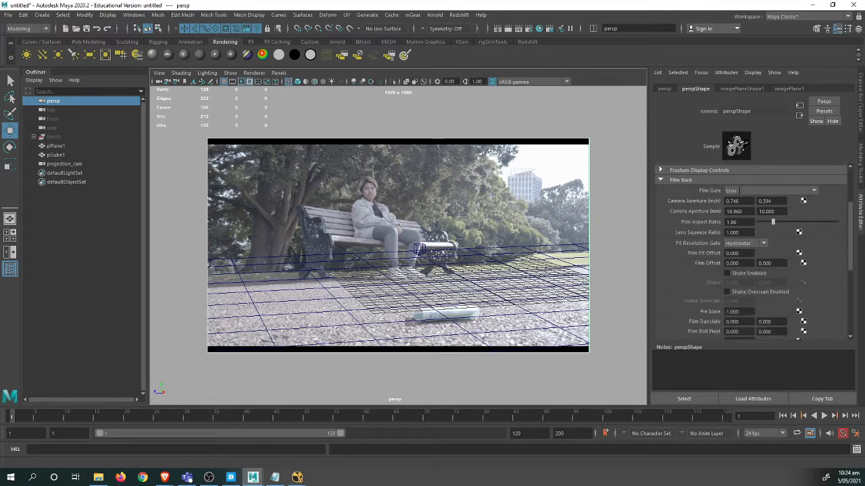
pyautogui.scroll(3, 739, 196)
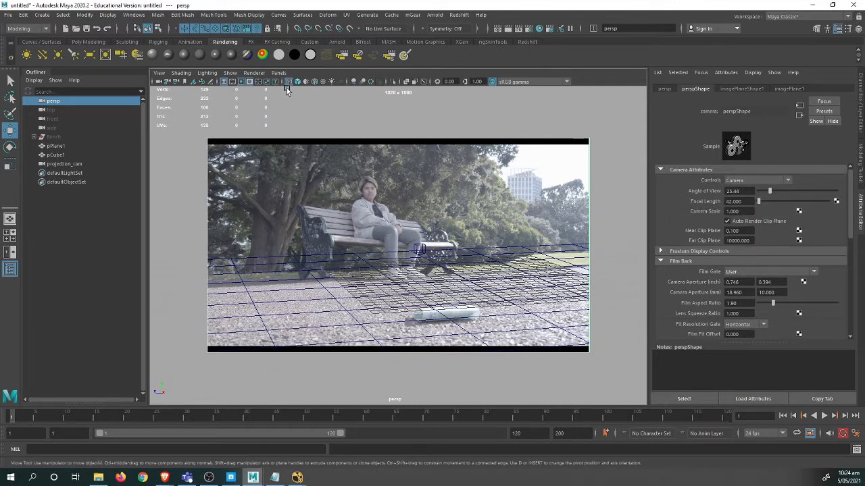
pyautogui.scroll(-5, 417, 217)
pyautogui.scroll(5, 417, 217)
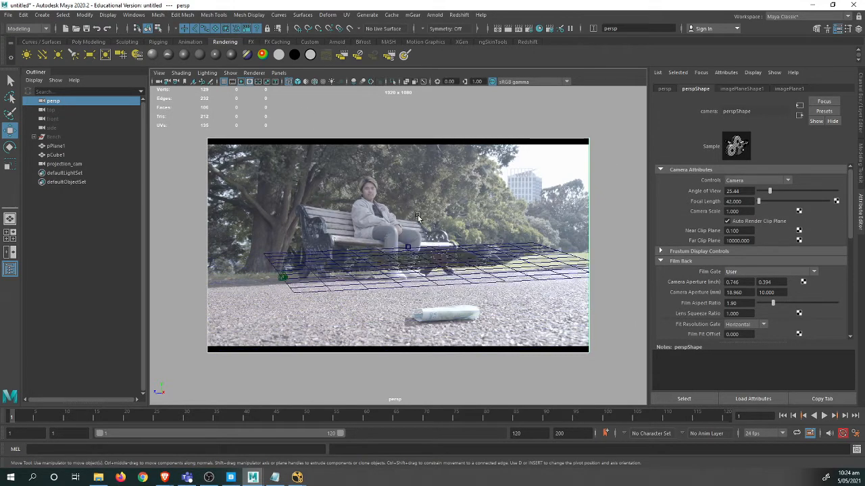
# Select projection_cam in the scene and compare the viewport through persp and projection_cam.
pyautogui.click(228, 294)
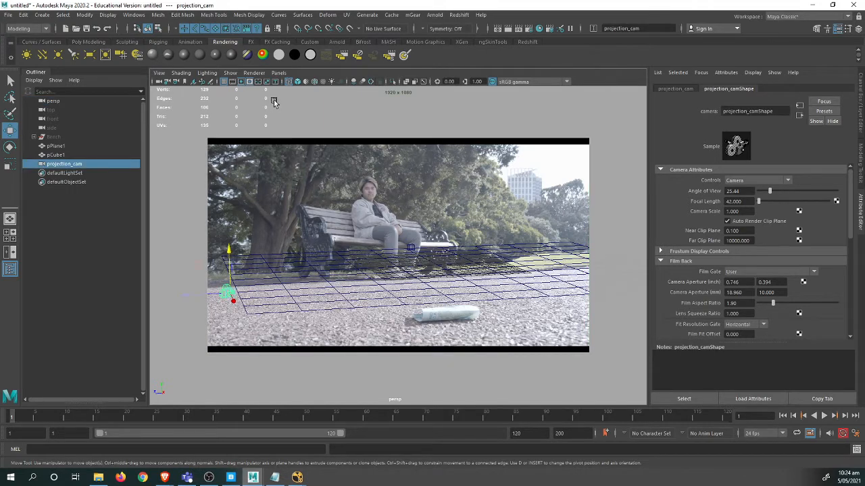
pyautogui.click(283, 73)
pyautogui.moveTo(344, 84)
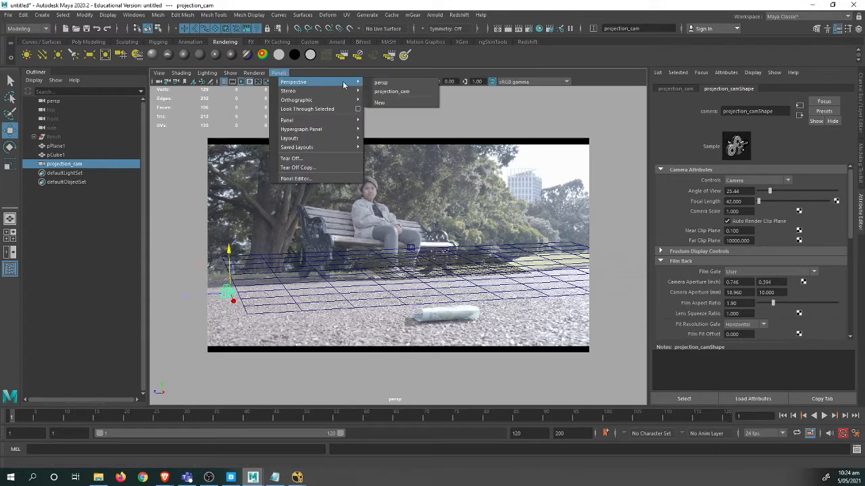
pyautogui.click(377, 84)
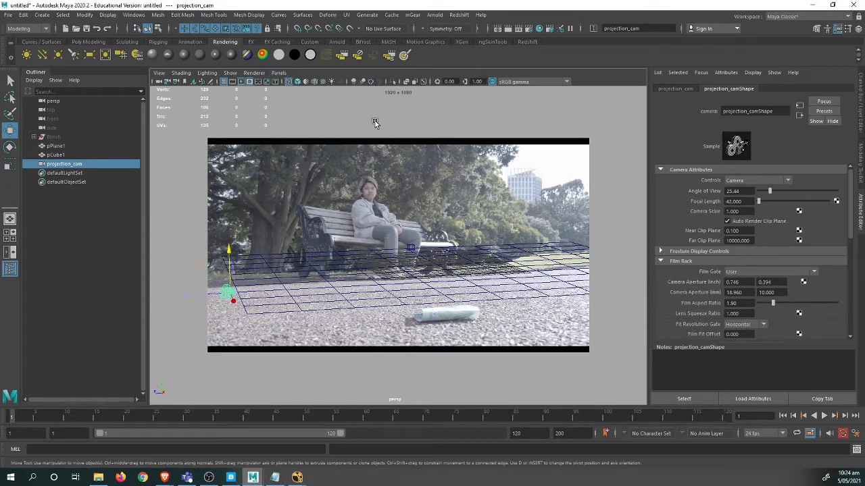
pyautogui.click(278, 73)
pyautogui.moveTo(348, 83)
pyautogui.click(388, 91)
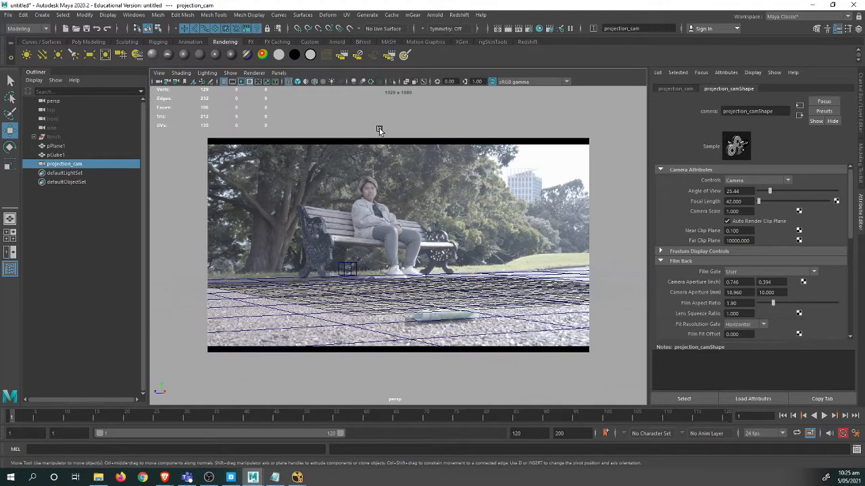
# Undo the camera duplication and make one copy of persp using Duplicate Special with input connections included.
pyautogui.hotkey('ctrl', 'z')
pyautogui.hotkey('ctrl', 'z')
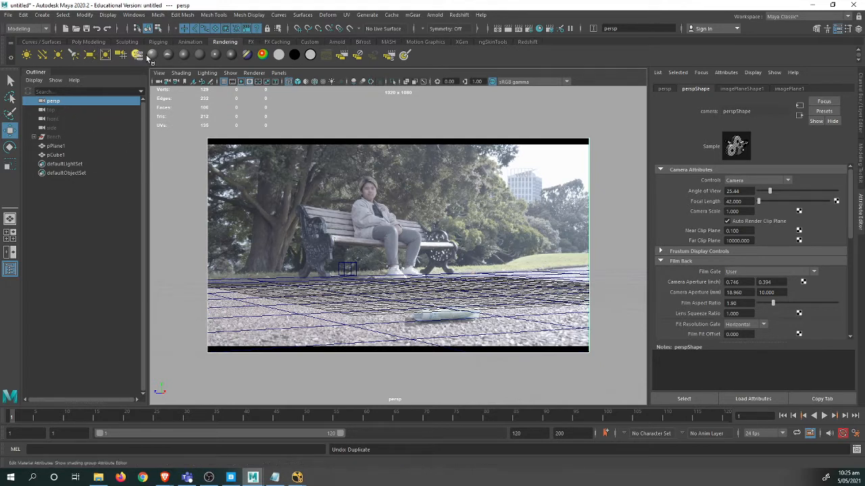
pyautogui.click(23, 14)
pyautogui.moveTo(118, 122)
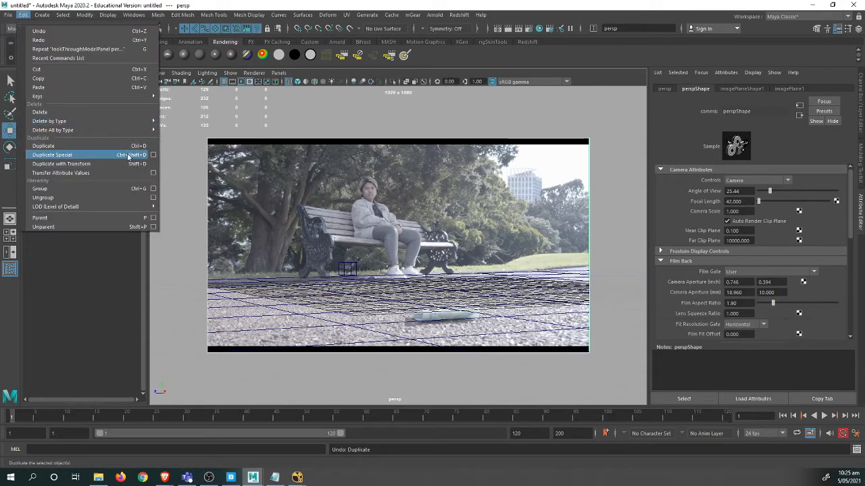
pyautogui.click(154, 155)
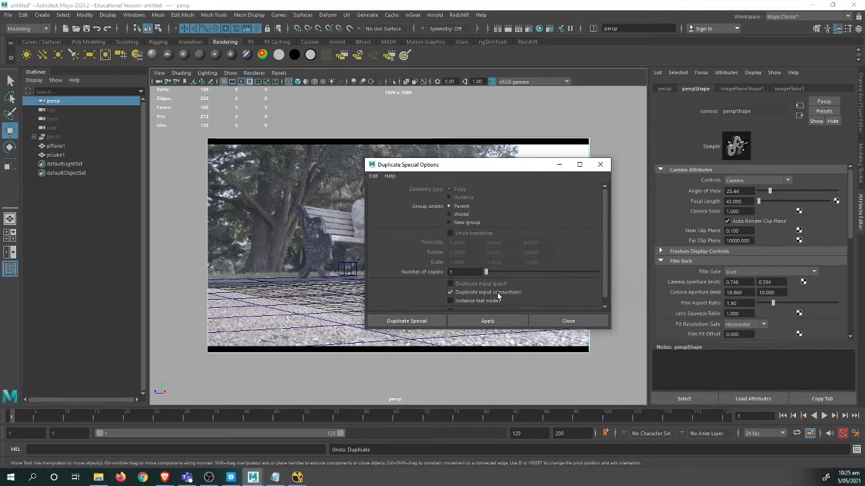
pyautogui.click(433, 322)
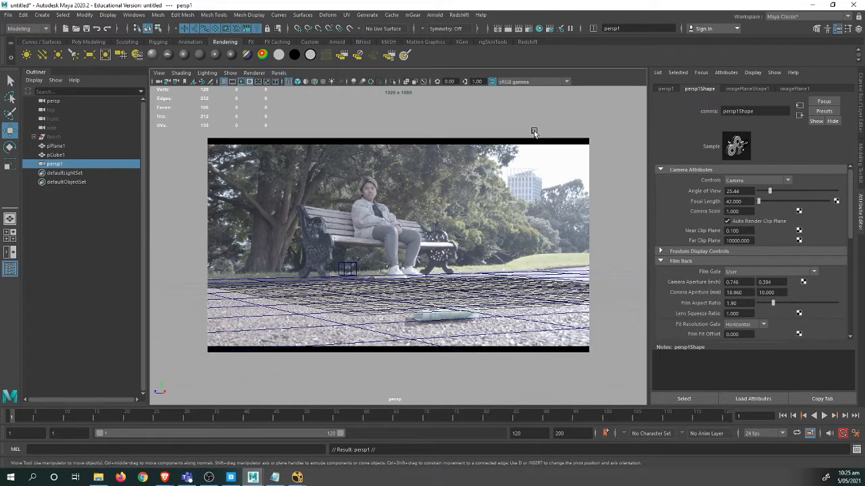
# Rename the duplicated camera projection_camera.
pyautogui.click(665, 89)
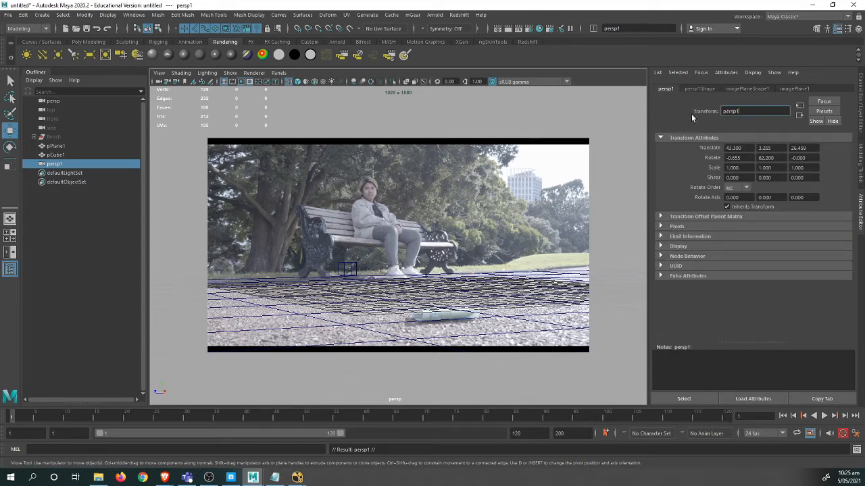
pyautogui.hotkey('ctrl', 'a')
pyautogui.press('BackSpace')
pyautogui.write('projection_camera')
pyautogui.press('Return')
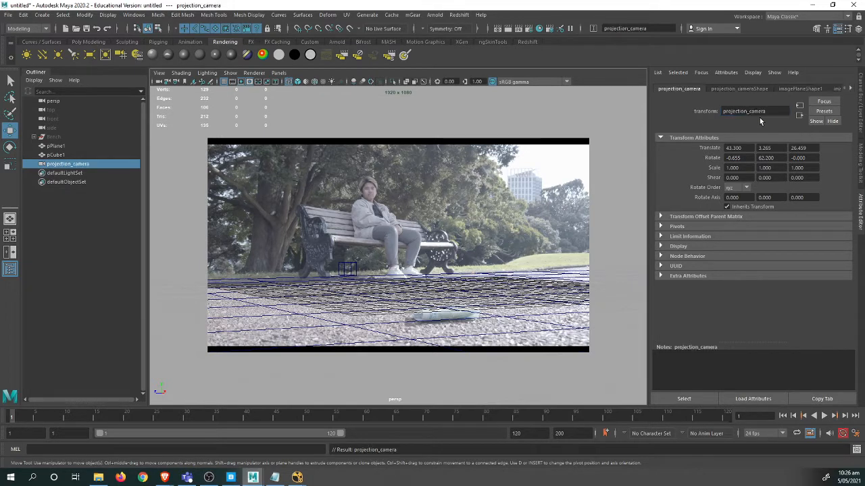
# Look through projection_camera, orbit slightly to check its image plane, and restore the matched camera view.
pyautogui.click(279, 73)
pyautogui.moveTo(317, 82)
pyautogui.click(395, 91)
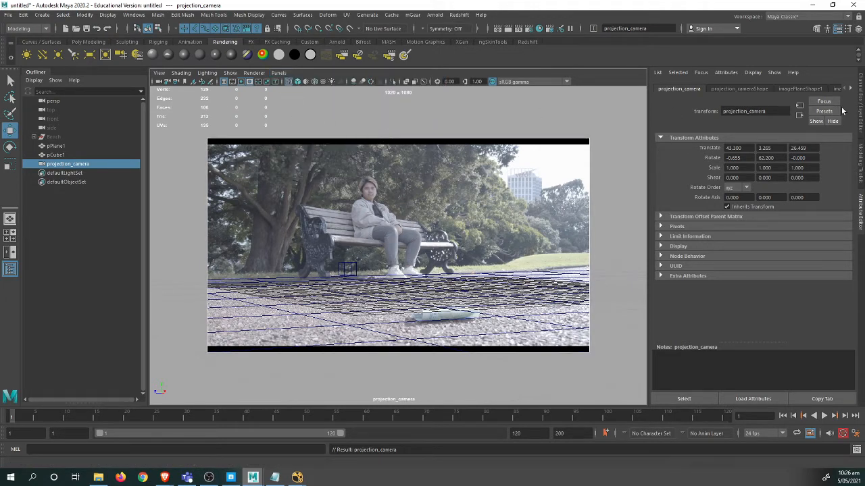
pyautogui.click(489, 257)
pyautogui.keyDown('alt'); pyautogui.moveTo(498, 257); pyautogui.dragTo(495, 254); pyautogui.keyUp('alt')
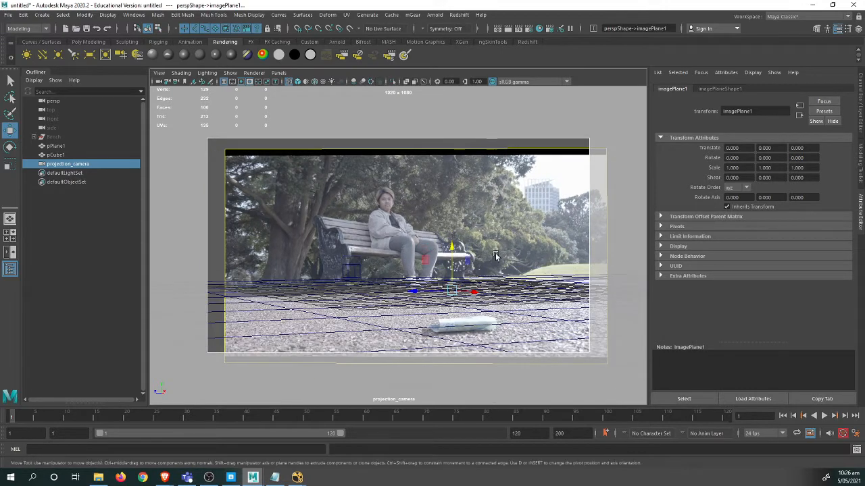
pyautogui.press('[')
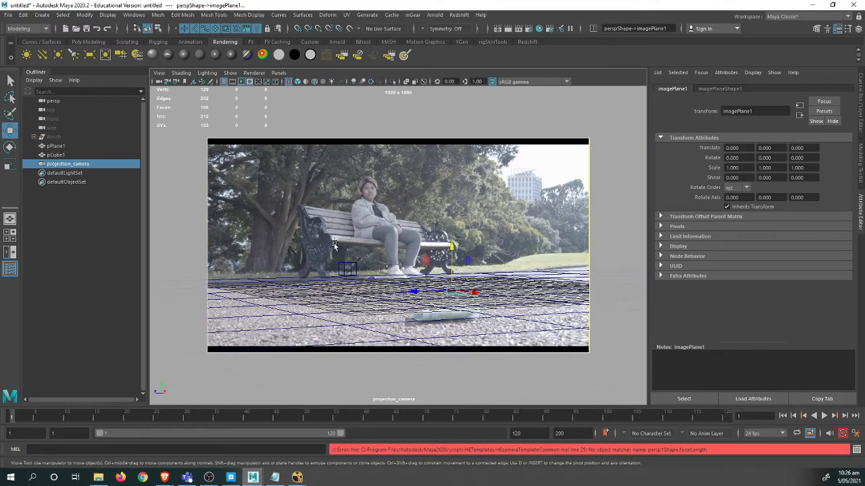
# Test-move the ground plane vertically, undo that move, and shift the plane along X to 5.21.
pyautogui.click(508, 280)
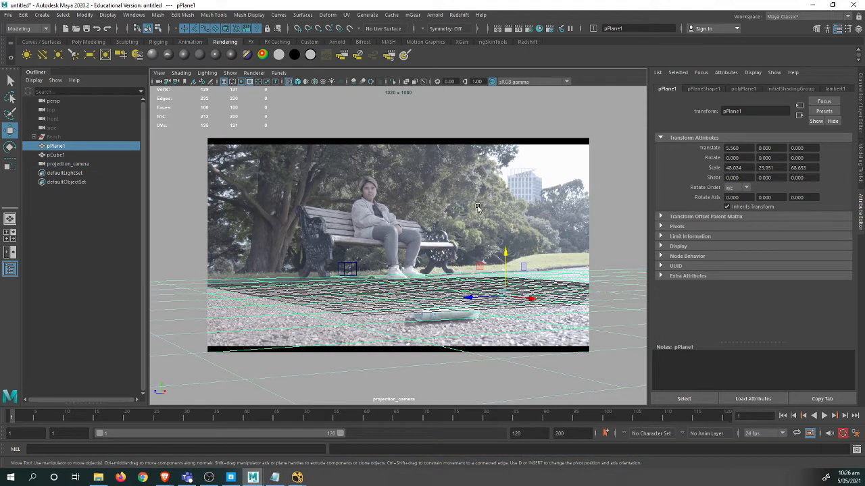
pyautogui.scroll(2, 476, 209)
pyautogui.scroll(3, 475, 209)
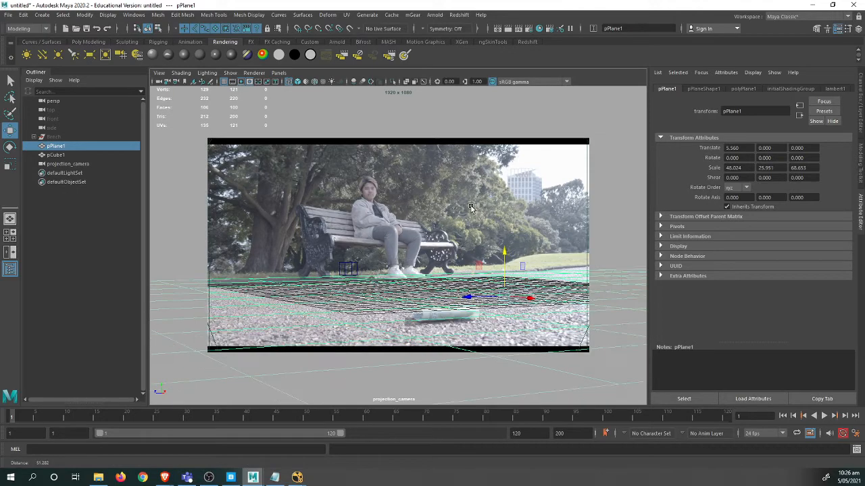
pyautogui.scroll(3, 473, 208)
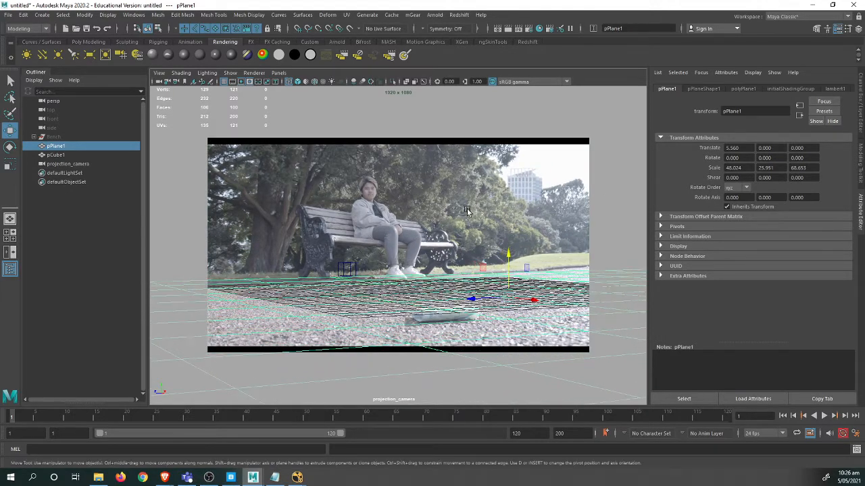
pyautogui.keyDown('alt'); pyautogui.moveTo(473, 213); pyautogui.dragTo(473, 213); pyautogui.keyUp('alt')
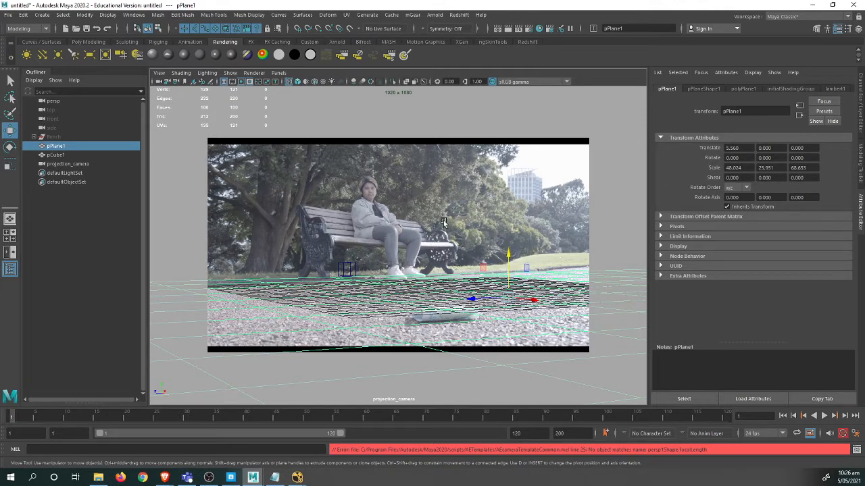
pyautogui.moveTo(509, 265); pyautogui.dragTo(508, 267)
pyautogui.hotkey('ctrl', 'z')
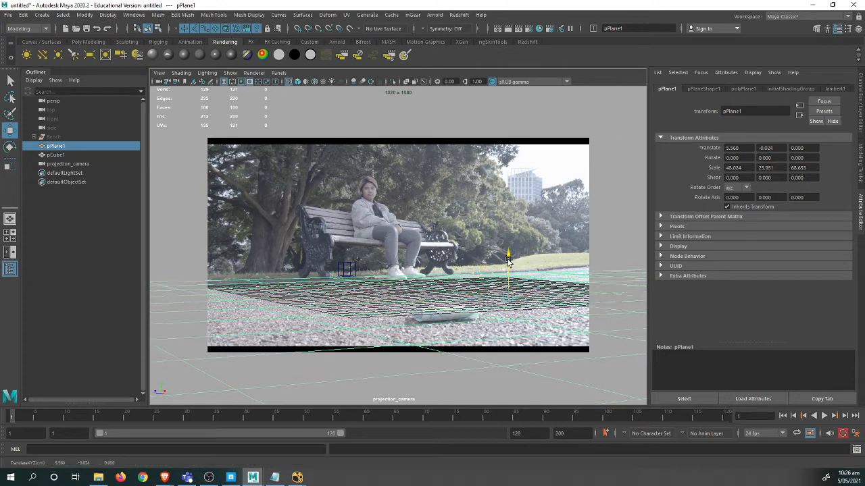
pyautogui.moveTo(530, 297); pyautogui.dragTo(514, 304)
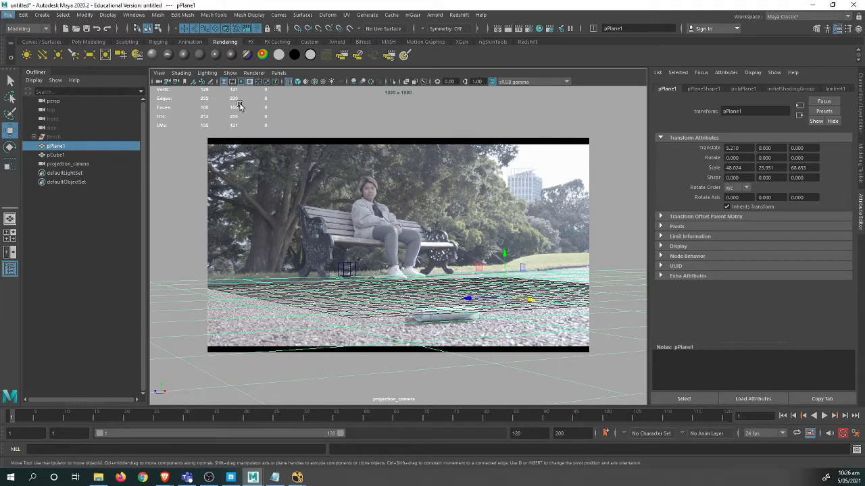
# Switch the viewport back to the persp camera and select that camera.
pyautogui.click(362, 170)
pyautogui.press('space')
pyautogui.moveTo(377, 170); pyautogui.dragTo(382, 174)
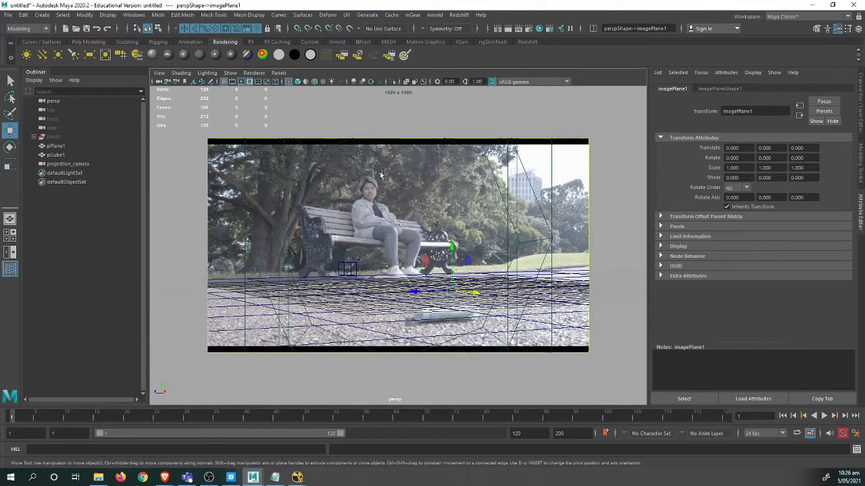
pyautogui.click(156, 82)
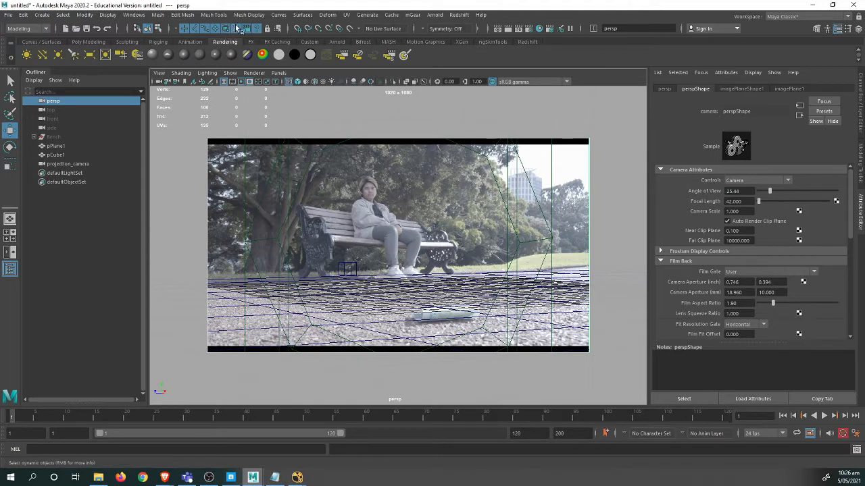
# Examine the cameras and image plane nodes in Hypershade, and minimise the window.
pyautogui.click(134, 15)
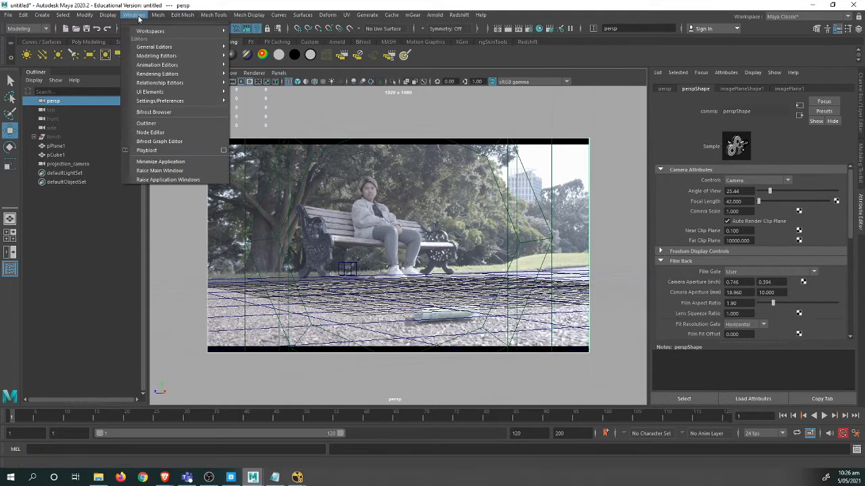
pyautogui.click(166, 124)
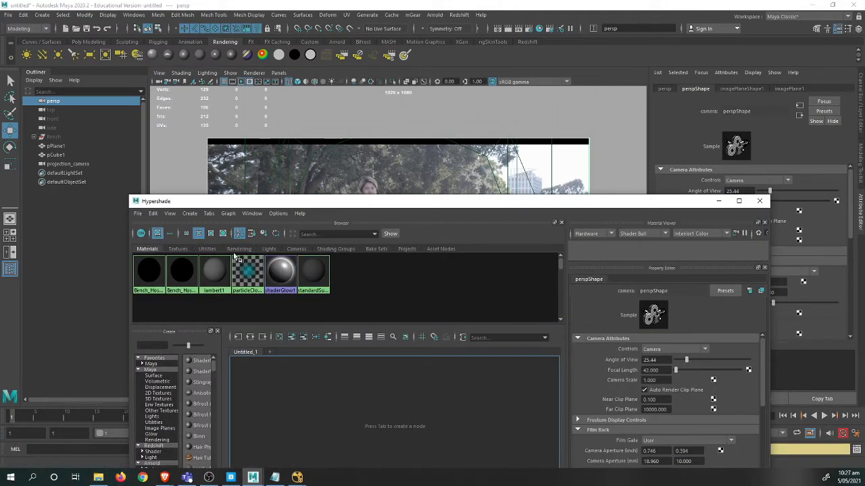
pyautogui.click(298, 250)
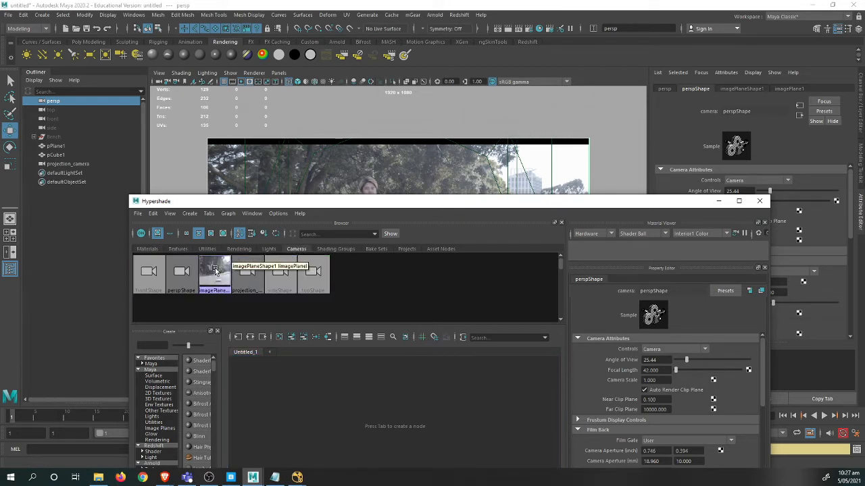
pyautogui.click(718, 201)
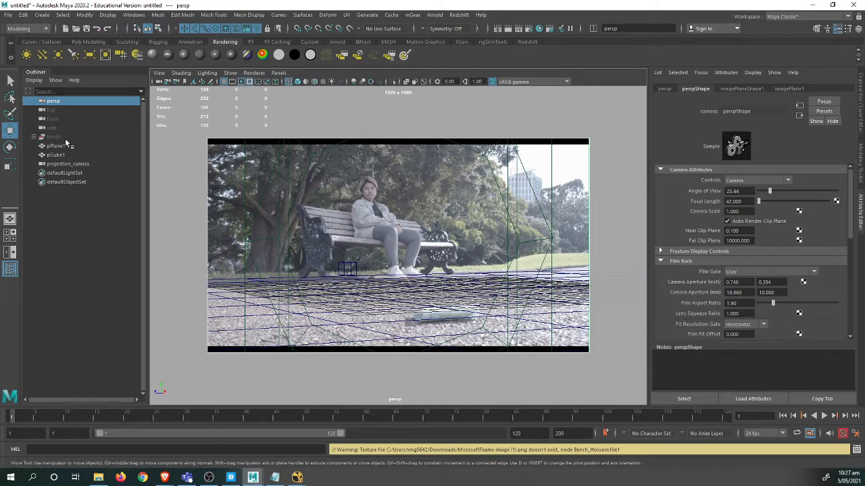
# Delete projection_camera from the scene.
pyautogui.click(68, 164)
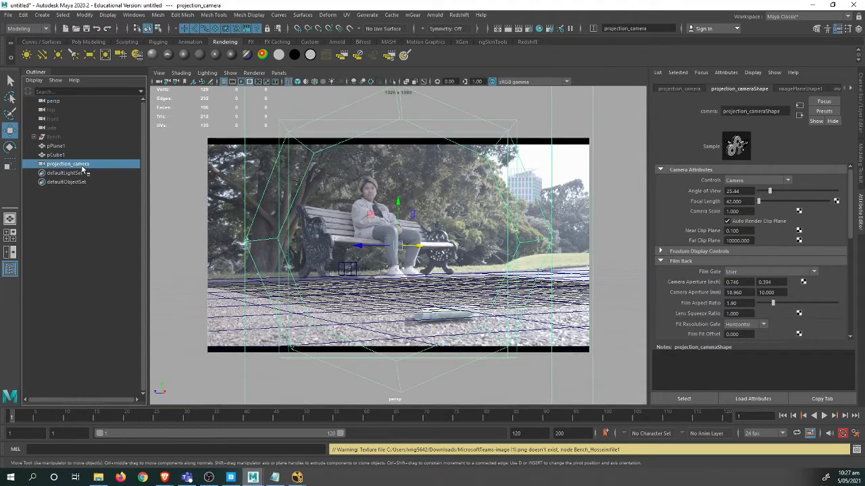
pyautogui.press('Delete')
pyautogui.moveTo(61, 111); pyautogui.dragTo(59, 90)
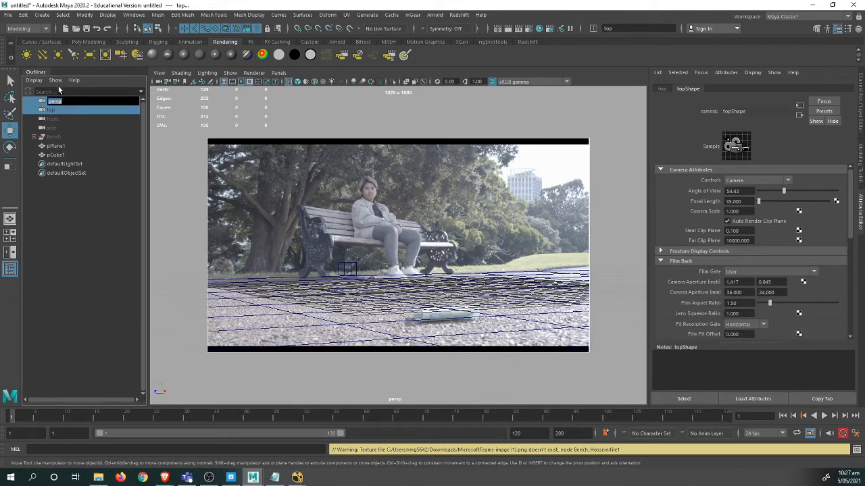
pyautogui.click(53, 119)
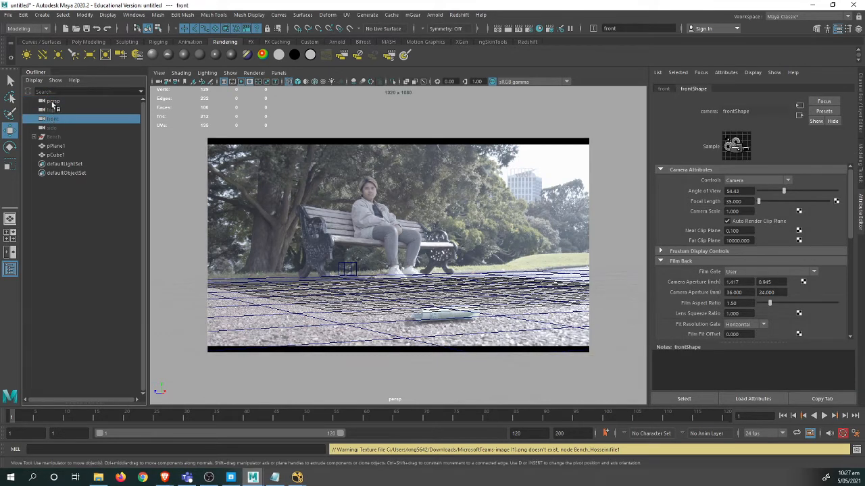
# Make one copy of the persp camera using Duplicate Special with its input graph duplicated.
pyautogui.click(52, 101)
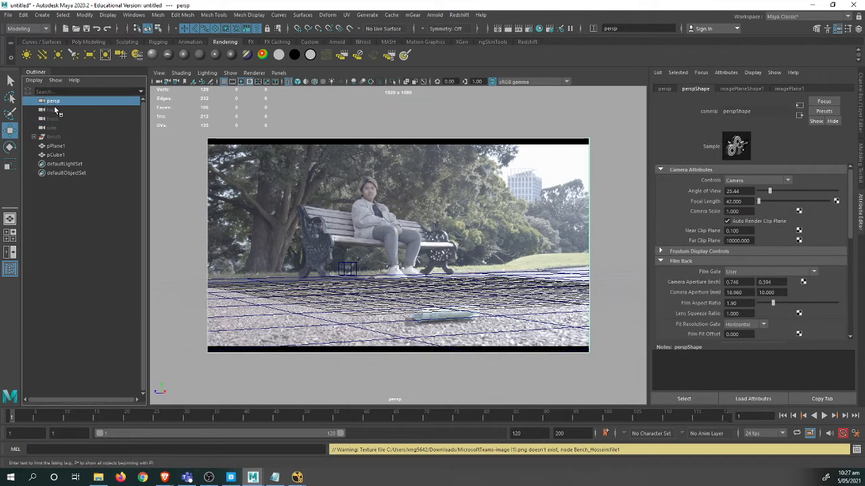
pyautogui.click(28, 18)
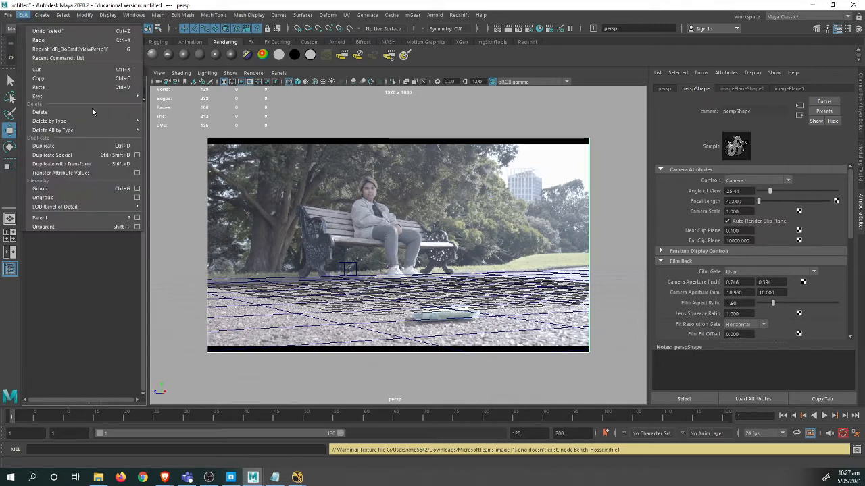
pyautogui.click(137, 155)
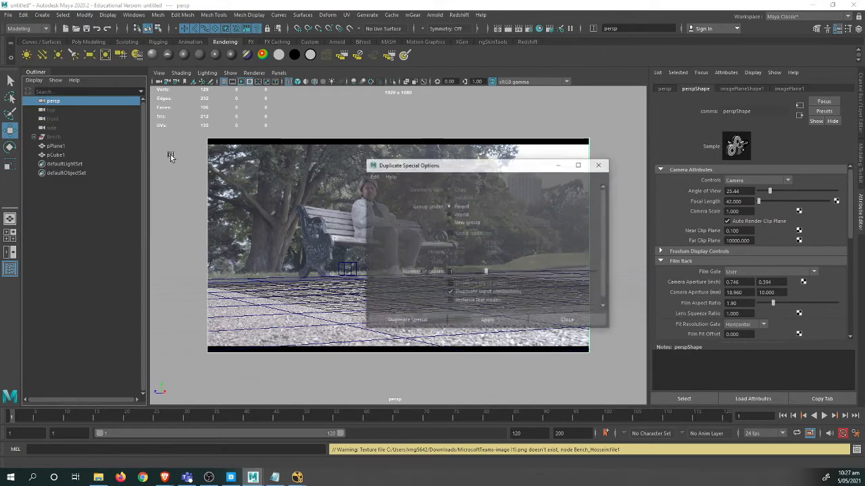
pyautogui.scroll(-1, 485, 283)
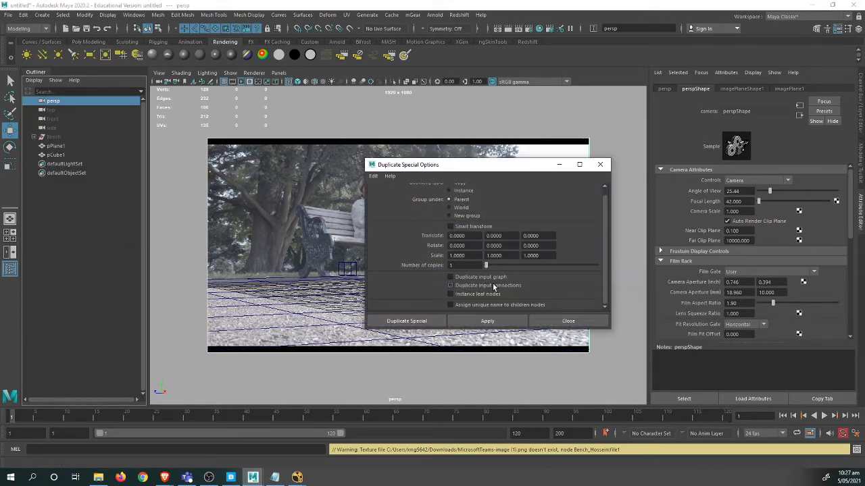
pyautogui.click(497, 277)
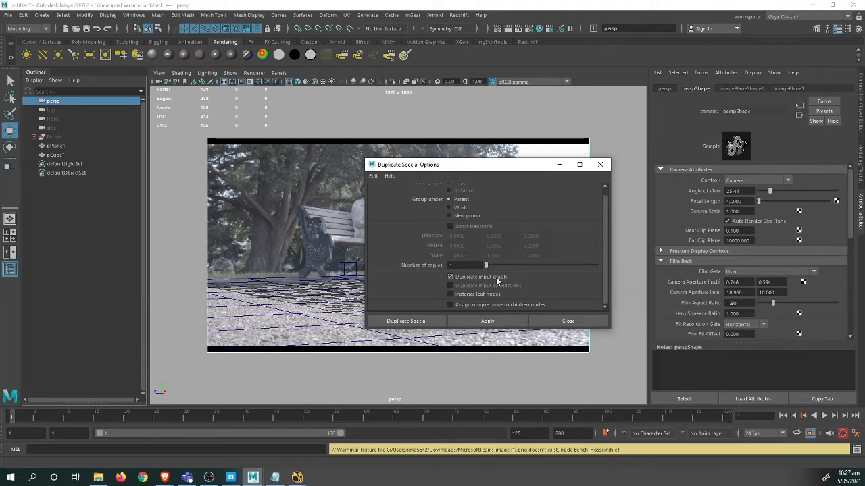
pyautogui.click(406, 321)
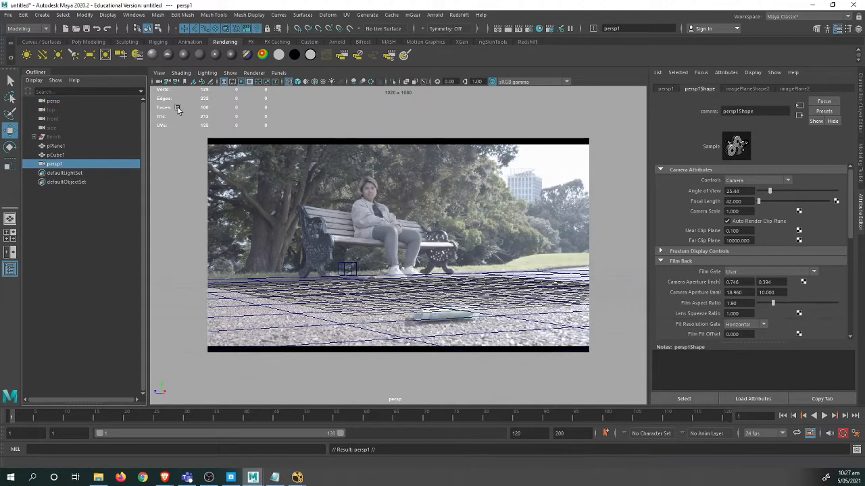
# Check the duplicated camera and image plane nodes in Hypershade, and examine the attributes of persp's image plane.
pyautogui.click(539, 28)
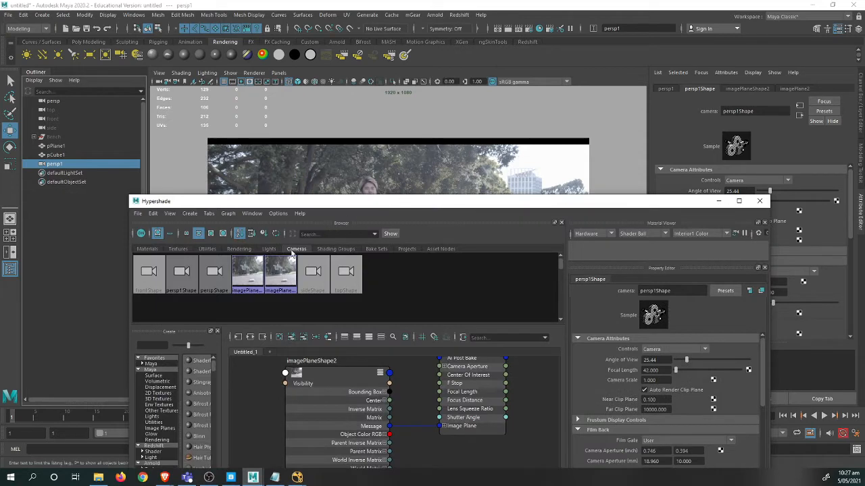
pyautogui.click(759, 201)
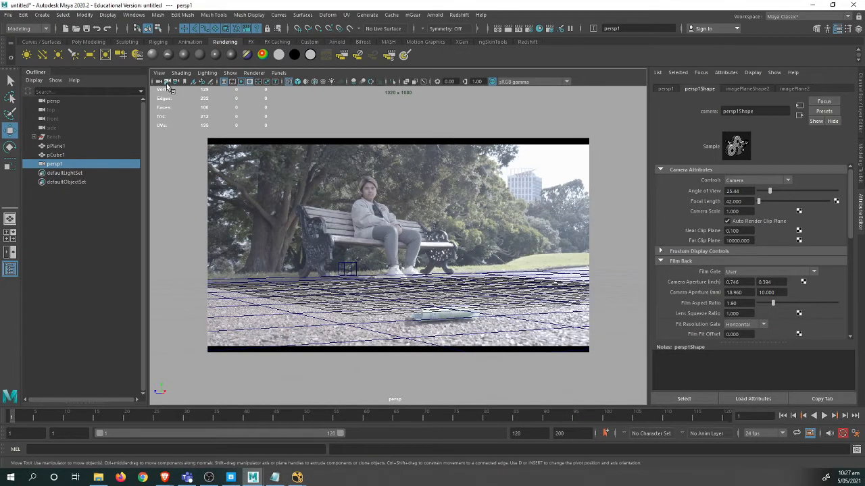
pyautogui.press('space')
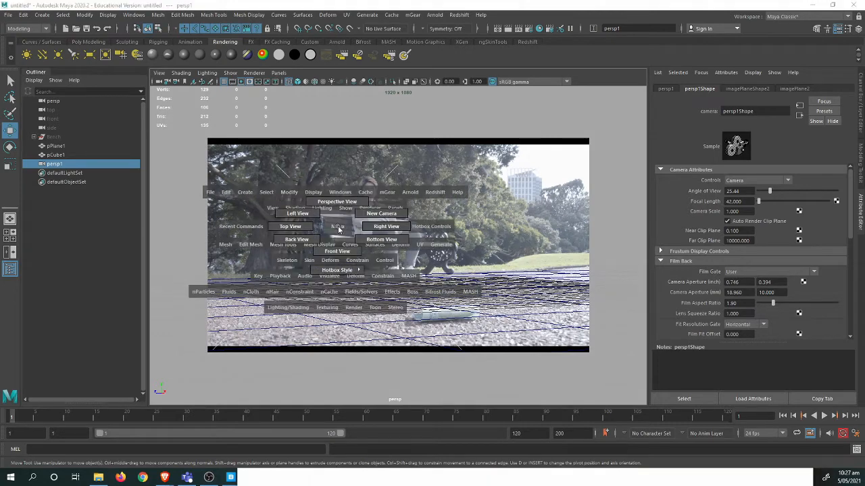
pyautogui.click(159, 82)
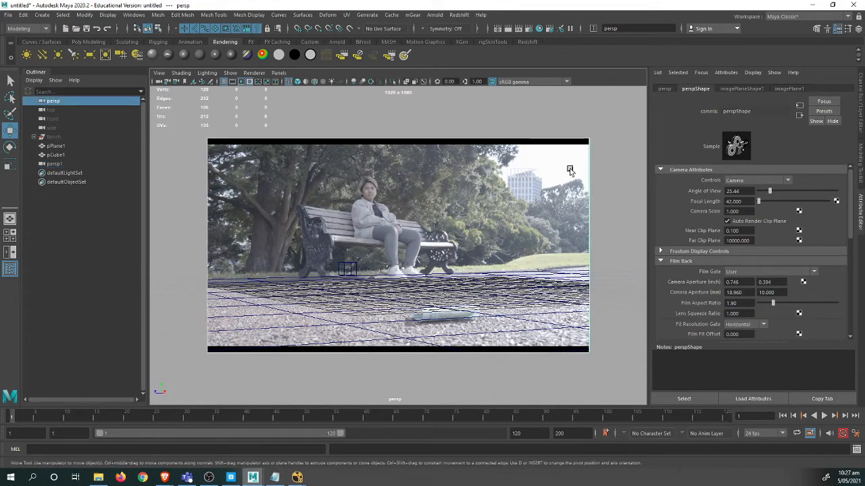
pyautogui.click(742, 88)
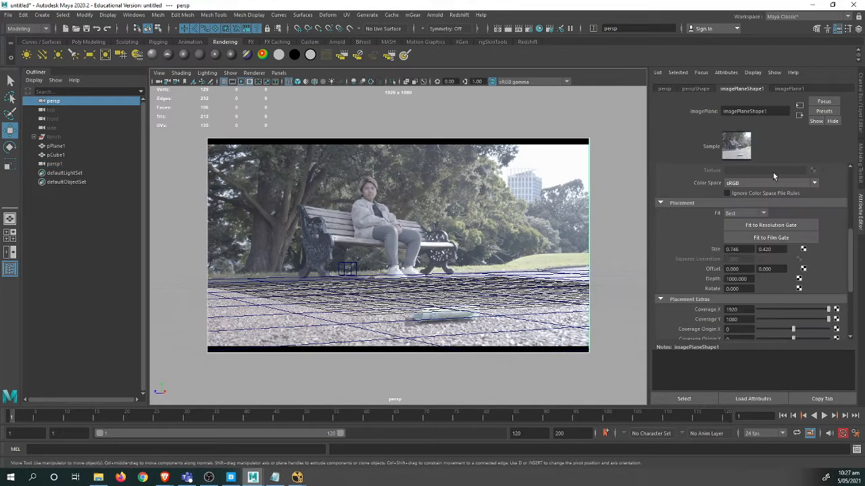
pyautogui.click(788, 89)
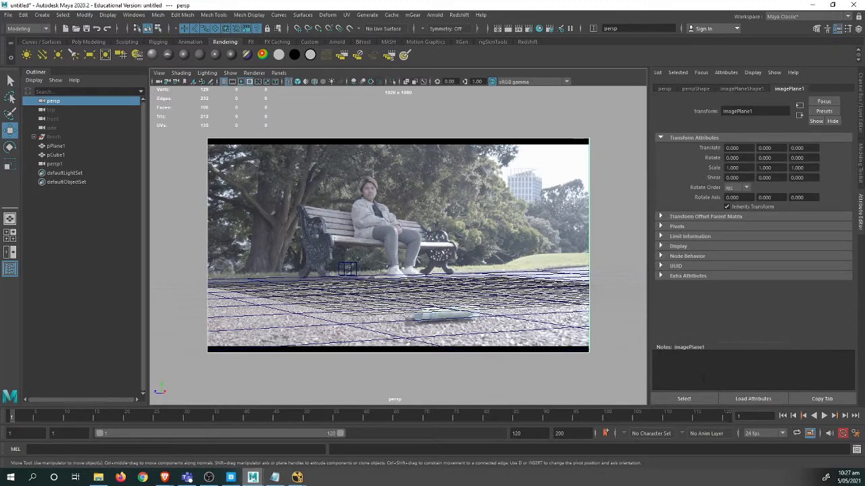
pyautogui.click(684, 398)
pyautogui.click(643, 254)
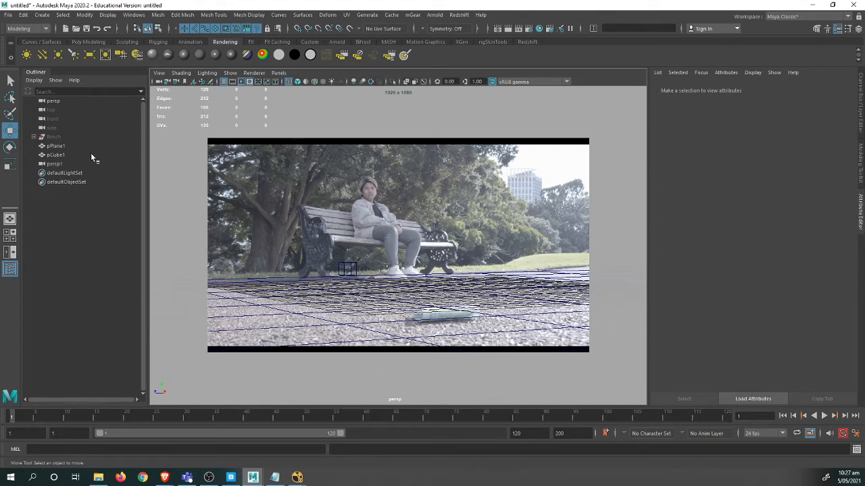
# Look through the duplicated camera persp1 and rename it projection_cam.
pyautogui.click(278, 72)
pyautogui.moveTo(324, 81)
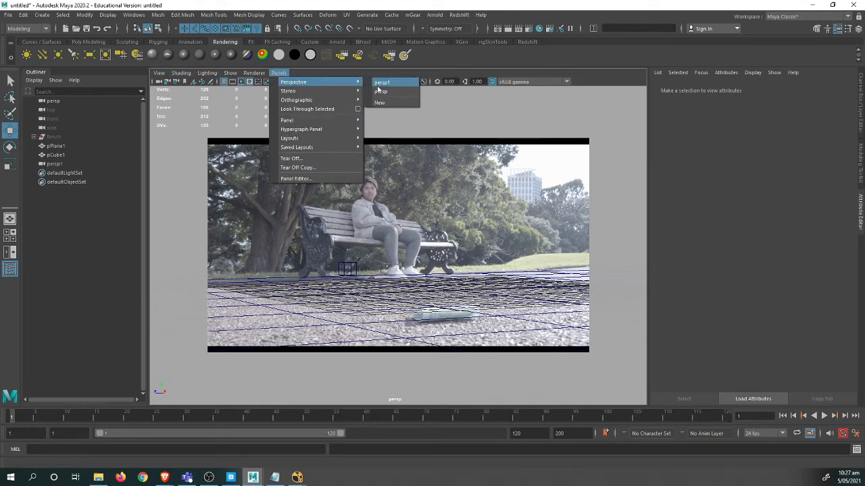
pyautogui.click(381, 83)
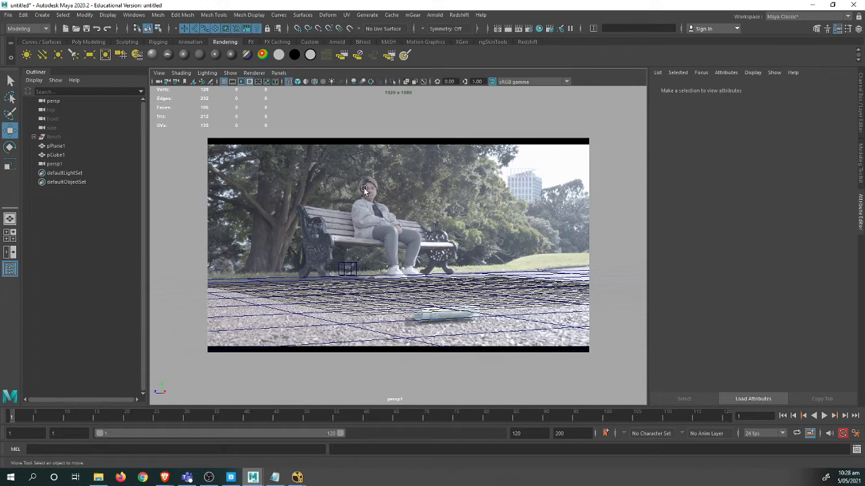
pyautogui.click(157, 82)
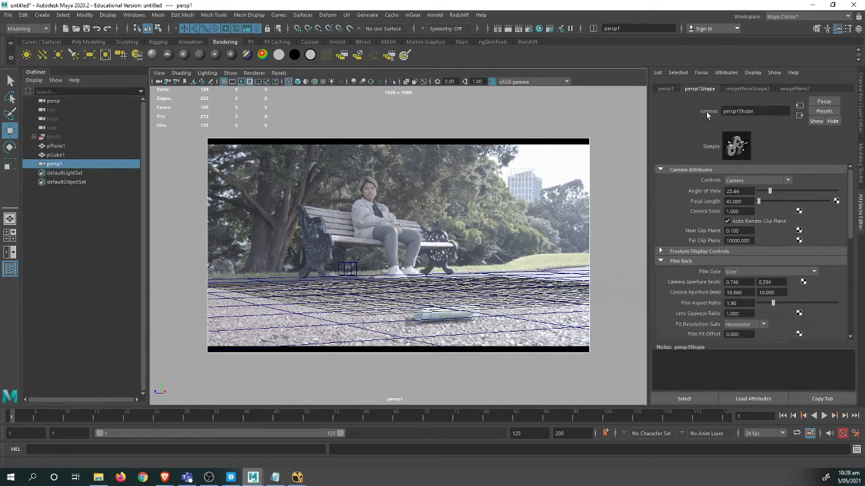
pyautogui.click(666, 88)
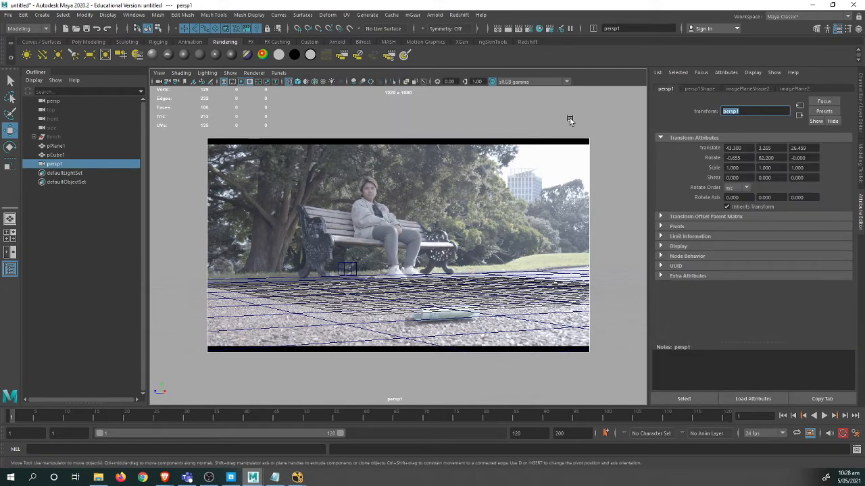
pyautogui.write('projection_cam')
pyautogui.press('Return')
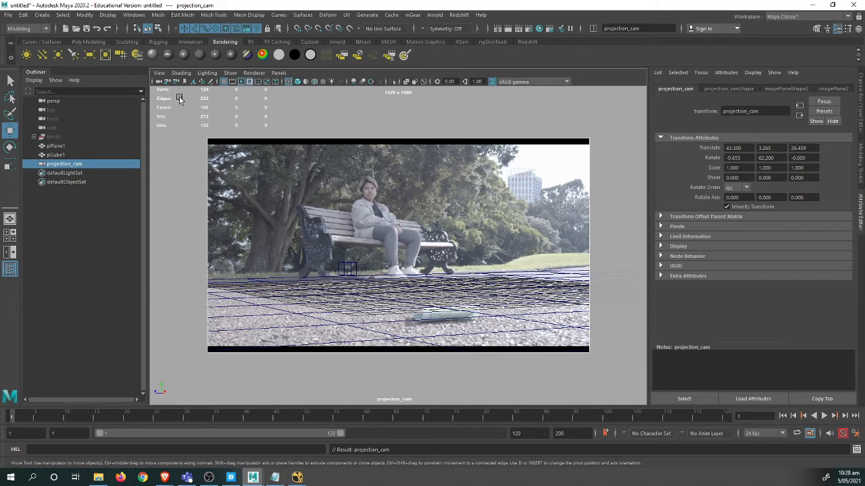
# View the scene through persp, back well away from the image plane, and select projection_cam beside the ground plane.
pyautogui.click(860, 120)
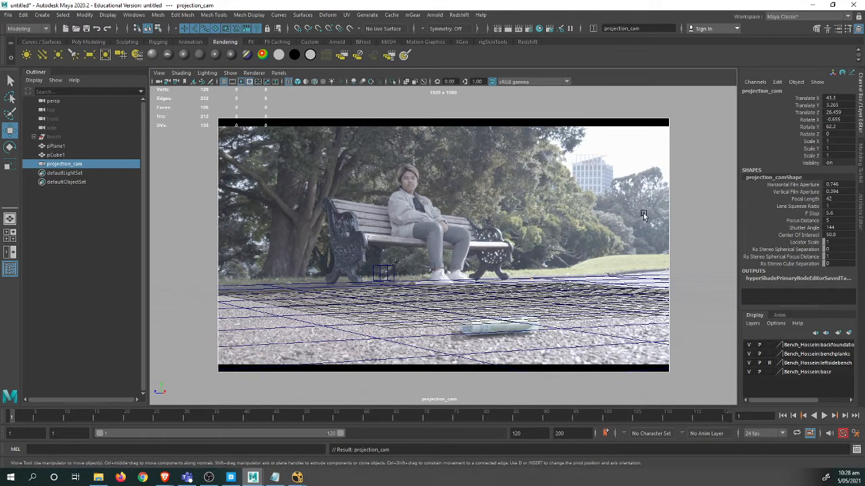
pyautogui.keyDown('alt'); pyautogui.moveTo(594, 244); pyautogui.dragTo(589, 241); pyautogui.keyUp('alt')
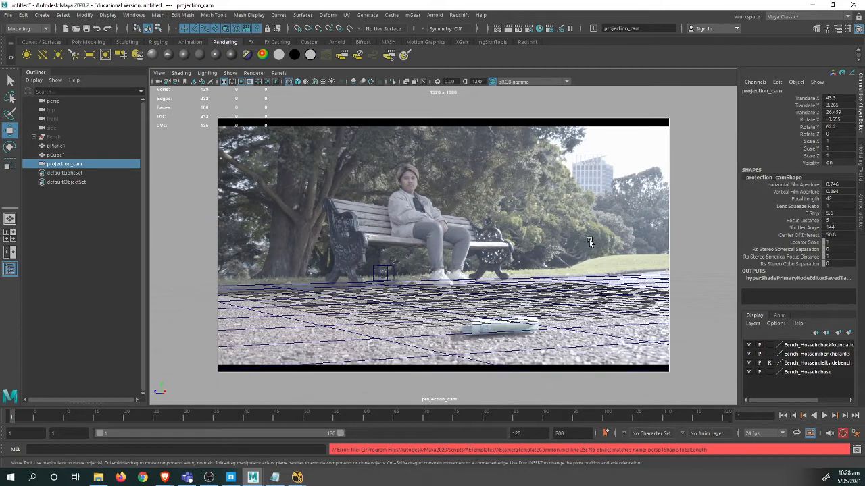
pyautogui.click(379, 254)
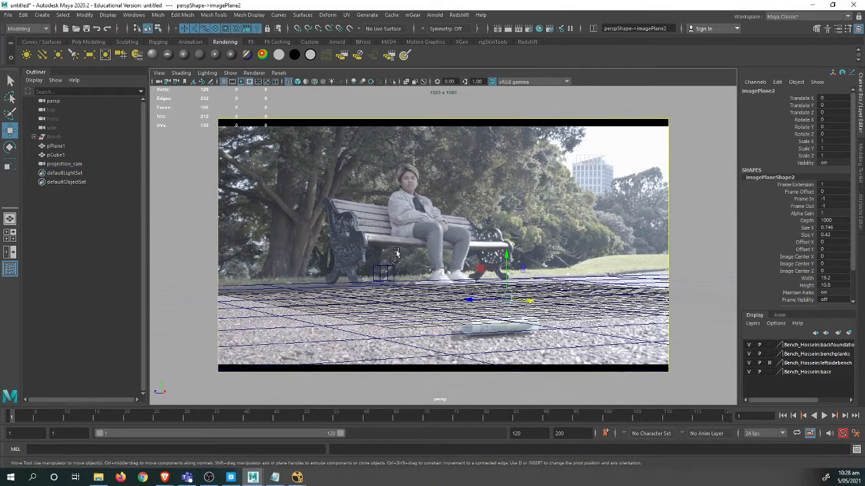
pyautogui.scroll(1, 439, 263)
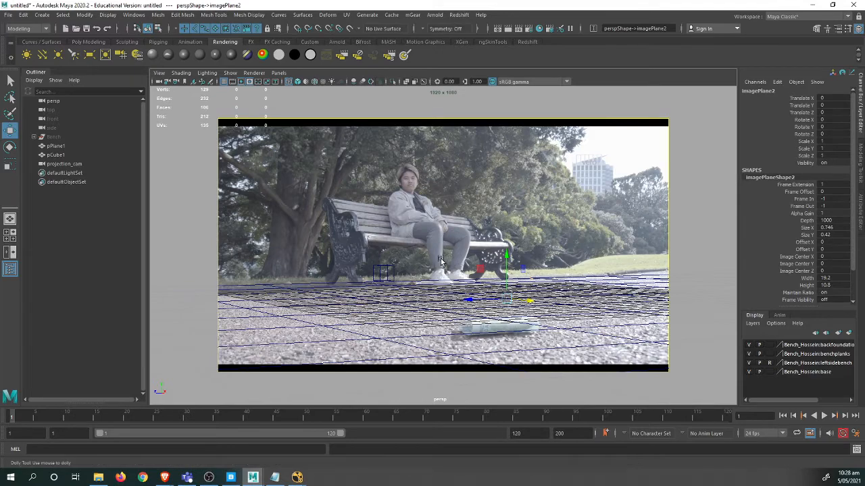
pyautogui.scroll(-1, 439, 262)
pyautogui.scroll(-3, 440, 262)
pyautogui.keyDown('alt'); pyautogui.moveTo(440, 262); pyautogui.dragTo(345, 282); pyautogui.keyUp('alt')
pyautogui.scroll(-5, 408, 246)
pyautogui.scroll(-3, 408, 246)
pyautogui.click(309, 288)
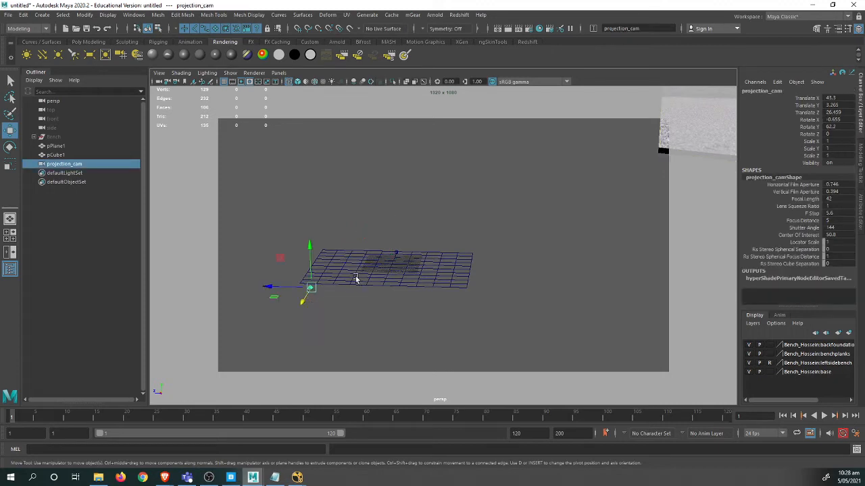
# Turn off the gate mask and resolution gate display in the persp view.
pyautogui.click(250, 83)
pyautogui.keyDown('alt'); pyautogui.moveTo(416, 217); pyautogui.dragTo(398, 267); pyautogui.keyUp('alt')
pyautogui.click(241, 81)
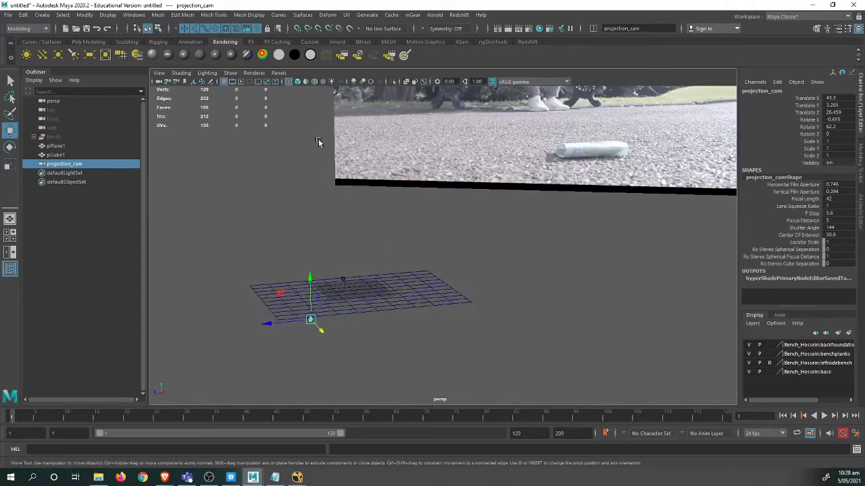
# Look through projection_cam, test tumbling its view against the image plane, and undo the view change.
pyautogui.click(278, 73)
pyautogui.moveTo(343, 82)
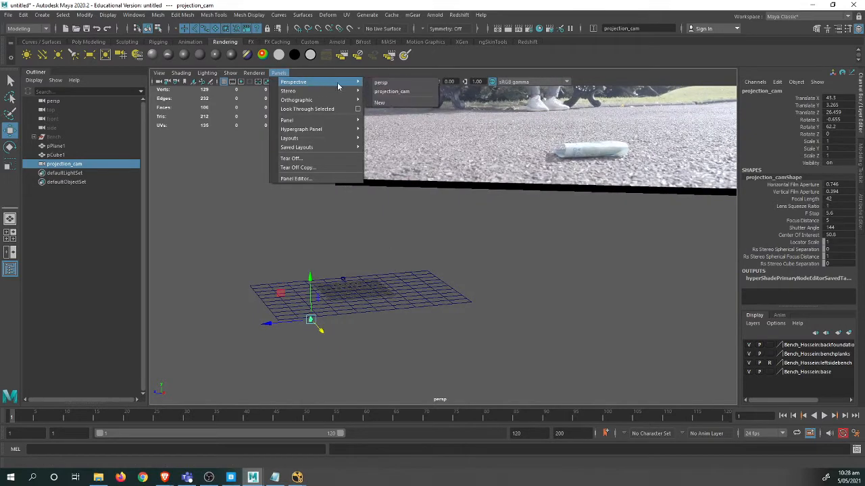
pyautogui.click(394, 94)
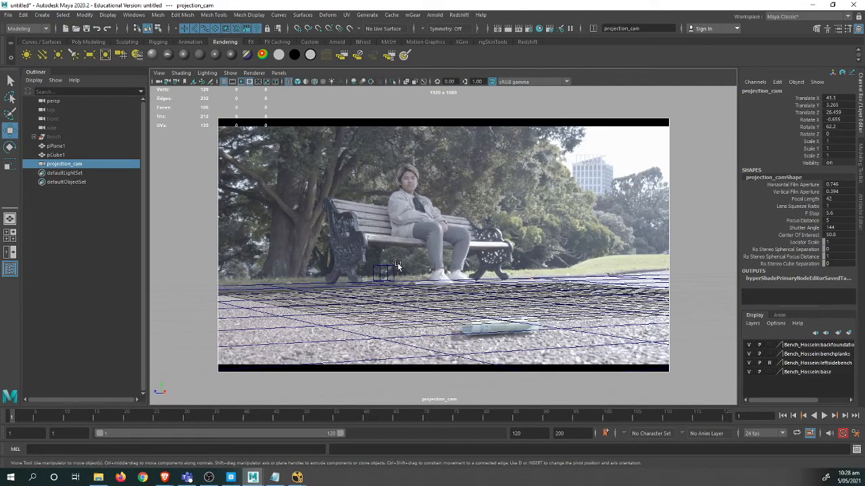
pyautogui.keyDown('alt'); pyautogui.moveTo(399, 266); pyautogui.dragTo(402, 269); pyautogui.keyUp('alt')
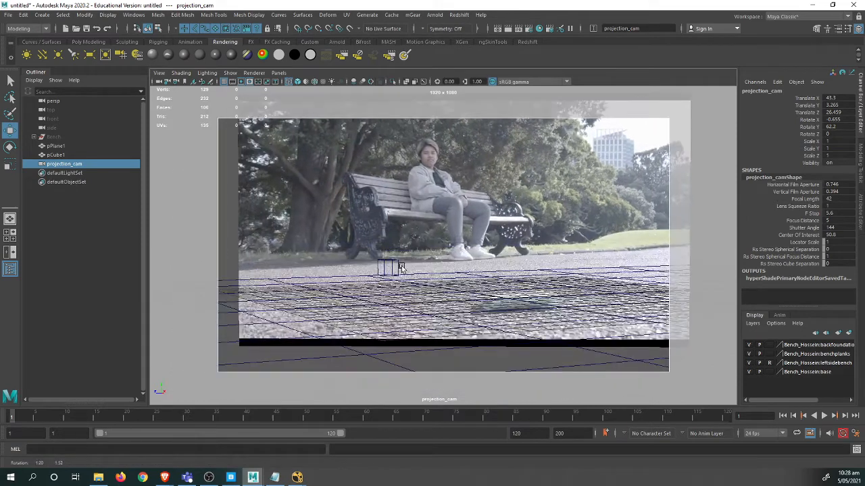
pyautogui.press('[')
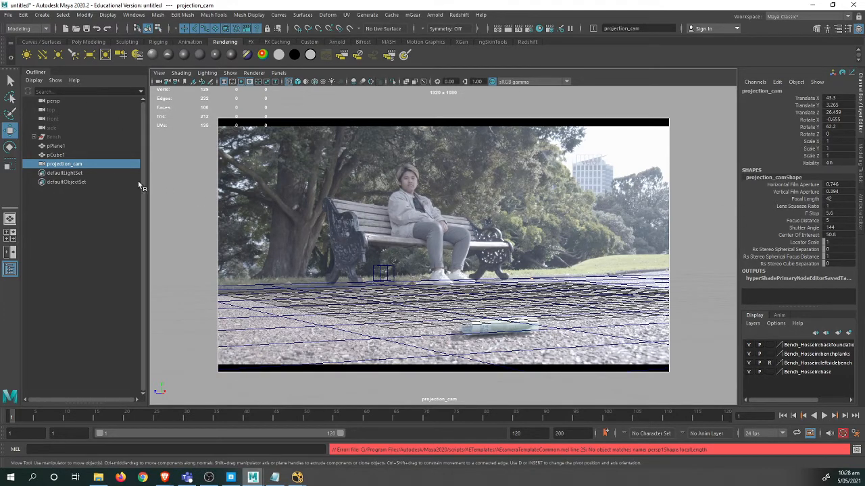
# Scale pCube1 to about 4.64, 4.64, 12.13 and move it over the photographed bench at about -18.38, 2.45, -4.25.
pyautogui.click(390, 274)
pyautogui.click(386, 271)
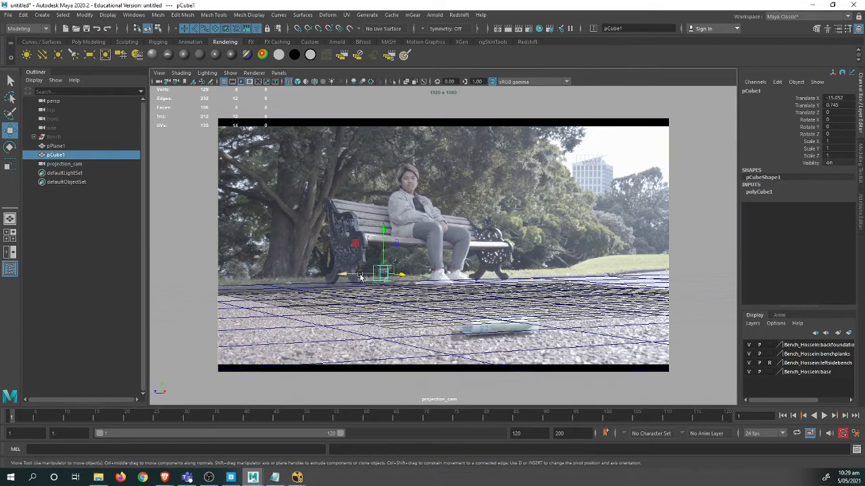
pyautogui.moveTo(344, 278); pyautogui.dragTo(487, 277)
pyautogui.press('r')
pyautogui.moveTo(405, 274); pyautogui.dragTo(339, 278)
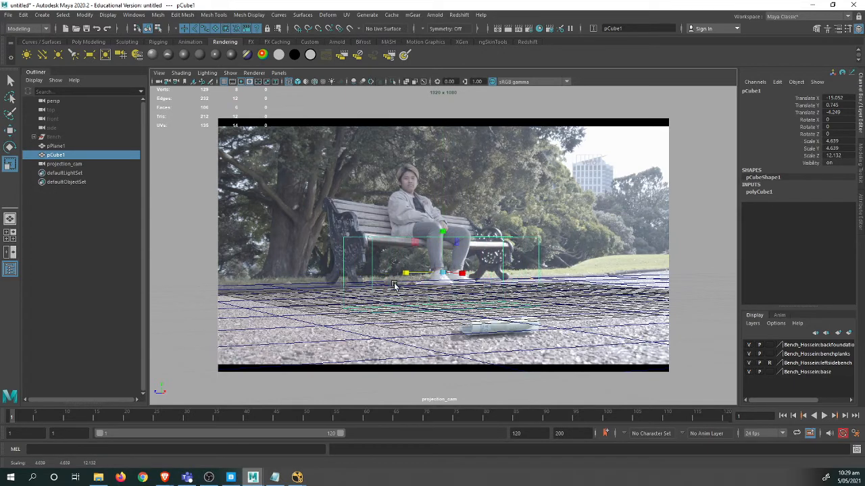
pyautogui.press('w')
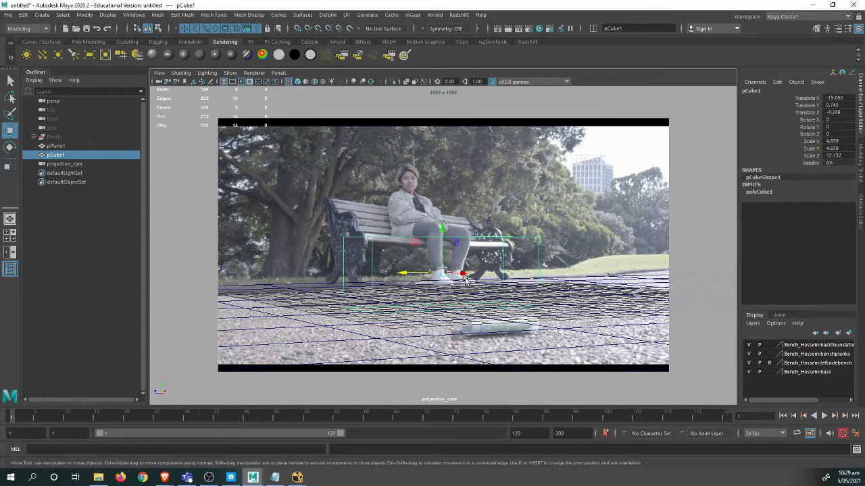
pyautogui.moveTo(465, 279); pyautogui.dragTo(437, 270)
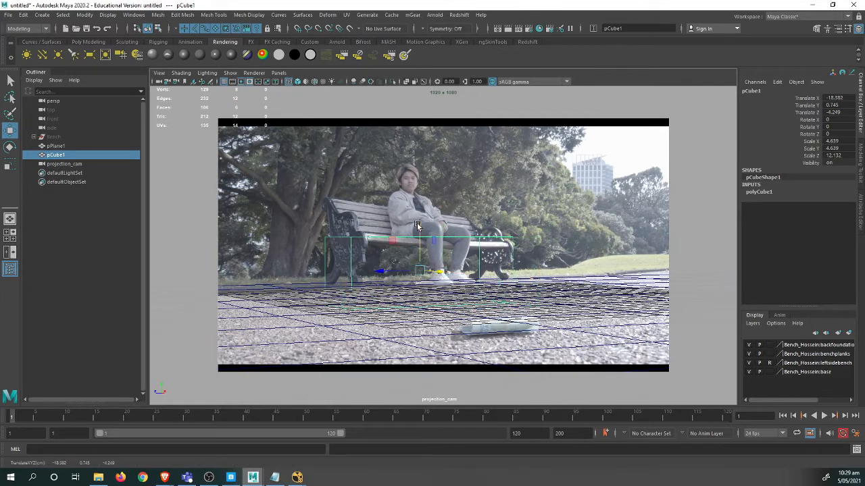
pyautogui.moveTo(419, 229); pyautogui.dragTo(442, 216)
# Unhide the Bench group in the persp view and rotate it about 88.3 degrees around Y.
pyautogui.press('space')
pyautogui.keyDown('alt'); pyautogui.moveTo(442, 216); pyautogui.dragTo(407, 291, button='middle'); pyautogui.keyUp('alt')
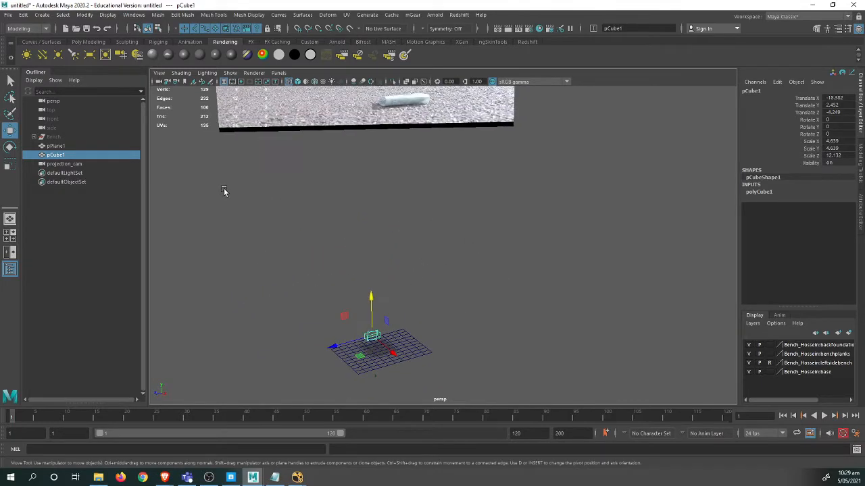
pyautogui.click(58, 138)
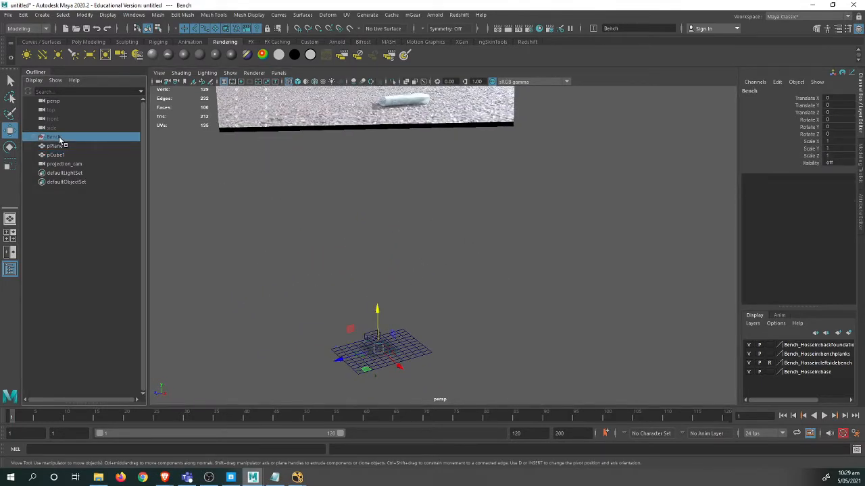
pyautogui.hotkey('shift', 'h')
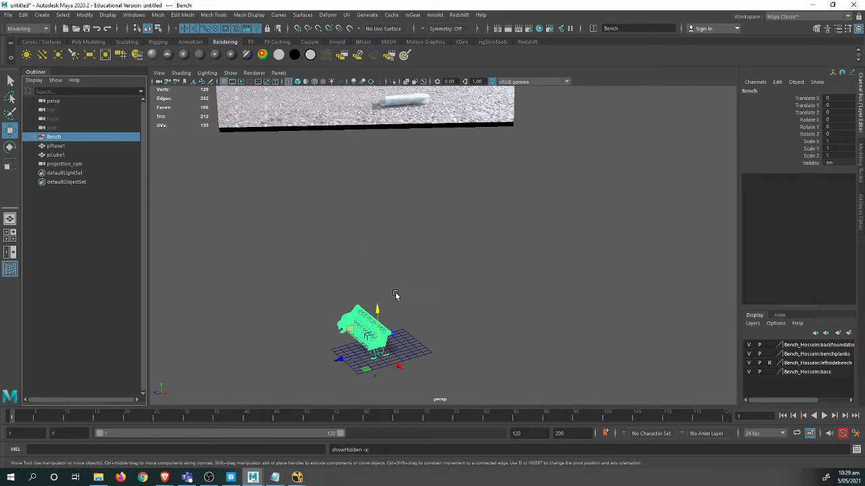
pyautogui.press('e')
pyautogui.moveTo(369, 368); pyautogui.dragTo(417, 367)
# Reposition Bench on the ground plane using the projection_cam and persp views, to about X -21.5 and Z -33.4.
pyautogui.click(278, 73)
pyautogui.moveTo(318, 82)
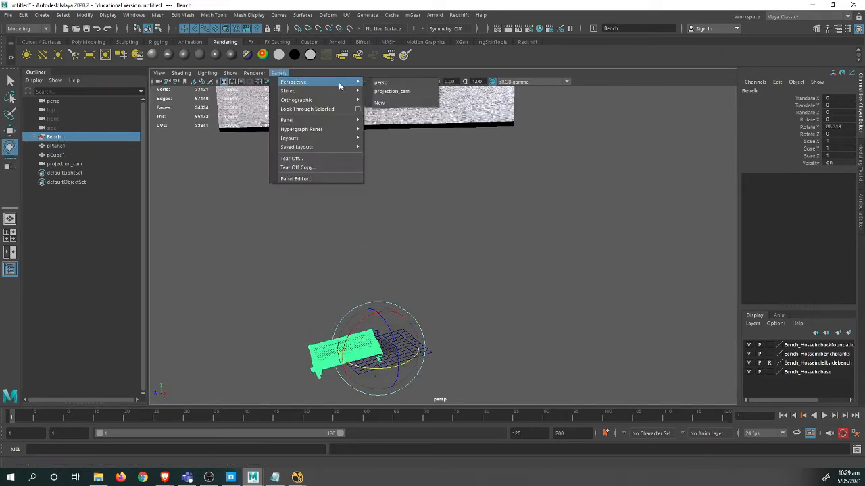
pyautogui.click(392, 91)
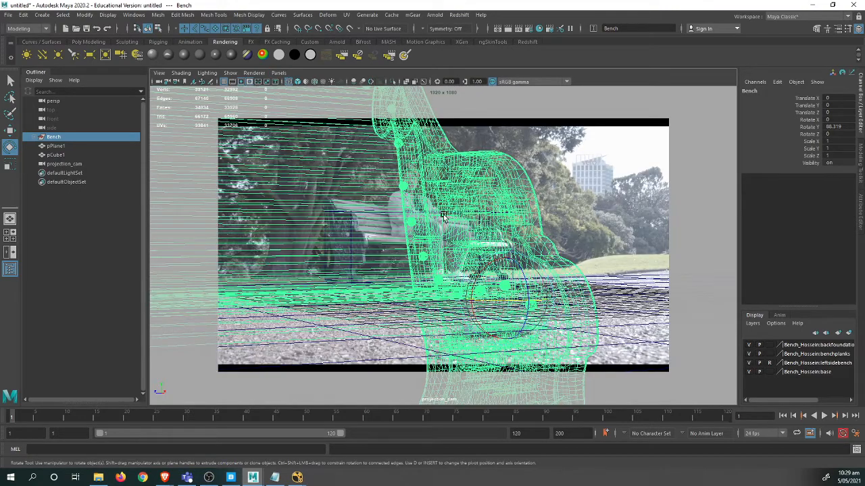
pyautogui.press('w')
pyautogui.moveTo(496, 284); pyautogui.dragTo(623, 284)
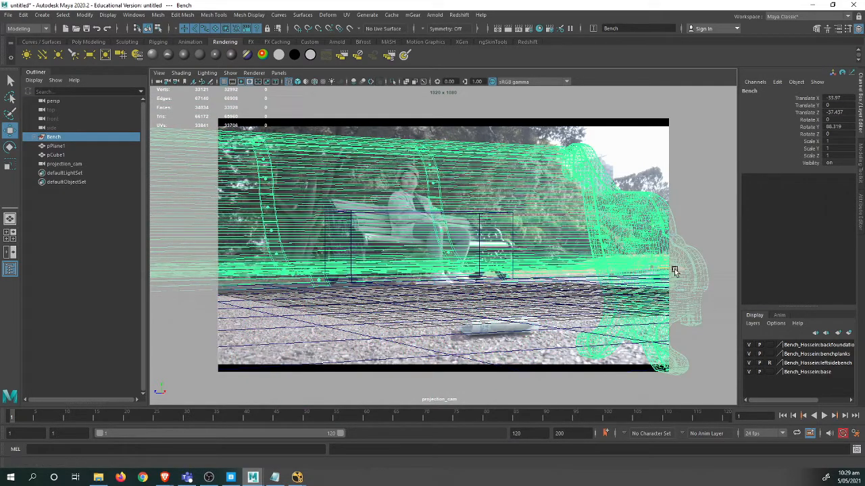
pyautogui.moveTo(679, 272); pyautogui.dragTo(450, 271)
pyautogui.press('space')
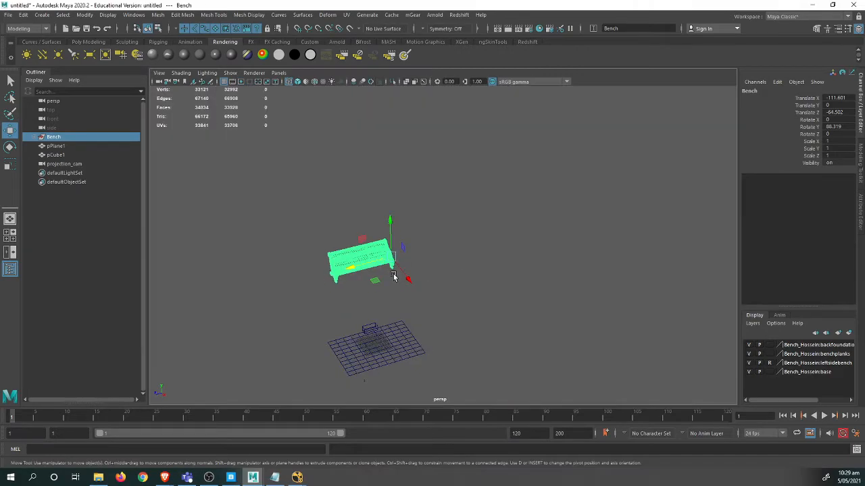
pyautogui.moveTo(374, 282); pyautogui.dragTo(481, 321)
# Frame Bench and scale it down uniformly to about 0.406.
pyautogui.press('f')
pyautogui.press('r')
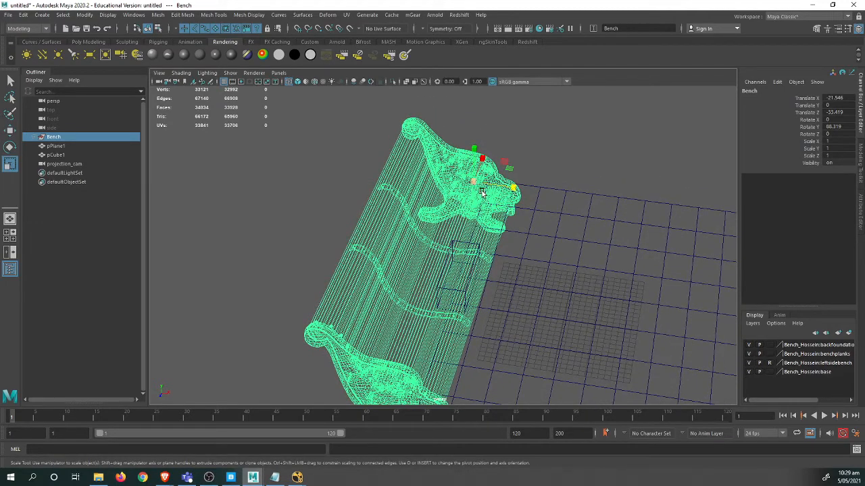
pyautogui.moveTo(480, 191); pyautogui.dragTo(283, 220)
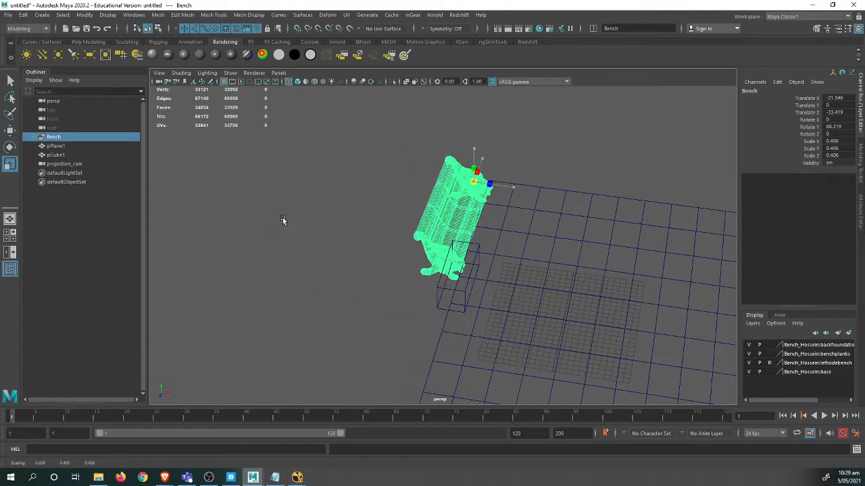
pyautogui.keyDown('alt'); pyautogui.moveTo(552, 310); pyautogui.dragTo(380, 314, button='middle'); pyautogui.keyUp('alt')
pyautogui.keyDown('alt'); pyautogui.moveTo(408, 329); pyautogui.dragTo(554, 328); pyautogui.keyUp('alt')
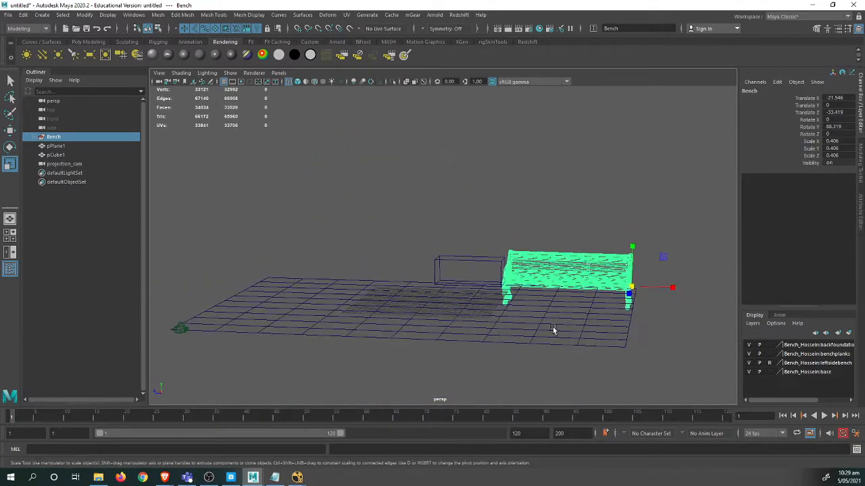
# Scale Bench down to about 0.281 and move it onto pCube1 at about -18.13, 1.86, -13.50.
pyautogui.press('w')
pyautogui.keyDown('alt'); pyautogui.moveTo(537, 295); pyautogui.dragTo(595, 223); pyautogui.keyUp('alt')
pyautogui.moveTo(604, 177); pyautogui.dragTo(501, 239)
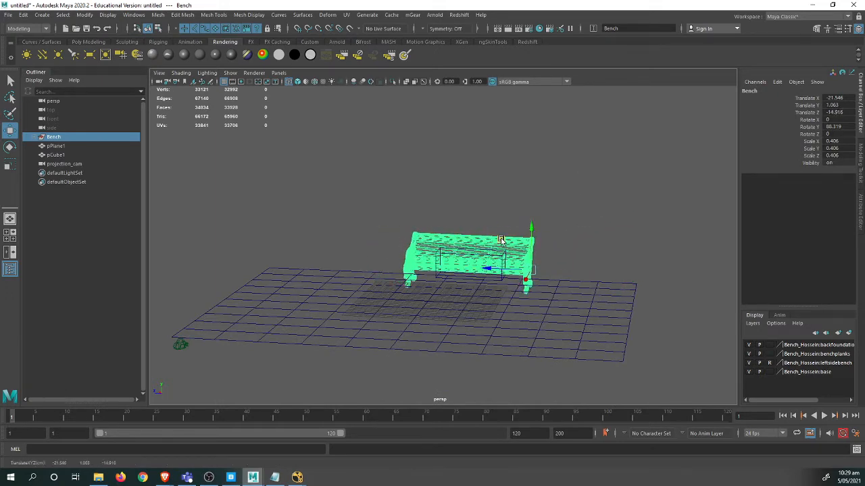
pyautogui.press('r')
pyautogui.moveTo(531, 272); pyautogui.dragTo(475, 263)
pyautogui.press('w')
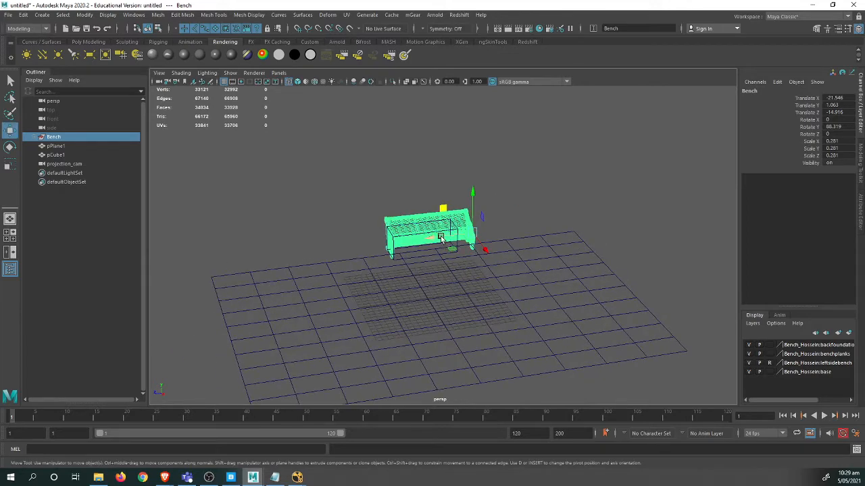
pyautogui.moveTo(441, 239); pyautogui.dragTo(397, 272)
pyautogui.keyDown('alt'); pyautogui.moveTo(397, 272); pyautogui.dragTo(336, 245); pyautogui.keyUp('alt')
pyautogui.keyDown('alt'); pyautogui.moveTo(430, 286); pyautogui.dragTo(482, 276); pyautogui.keyUp('alt')
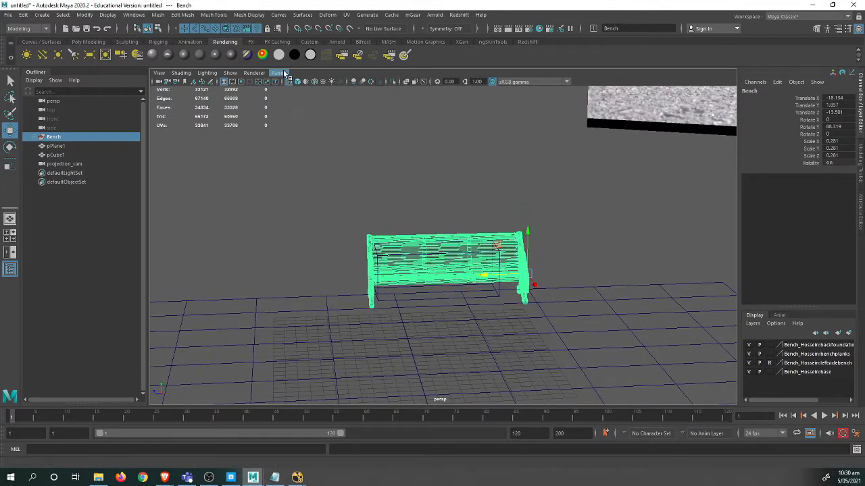
# Look through projection_cam to compare the Bench model with the photographed bench, and examine the Bench transform attributes.
pyautogui.click(284, 74)
pyautogui.moveTo(345, 83)
pyautogui.click(386, 84)
pyautogui.click(281, 74)
pyautogui.click(391, 92)
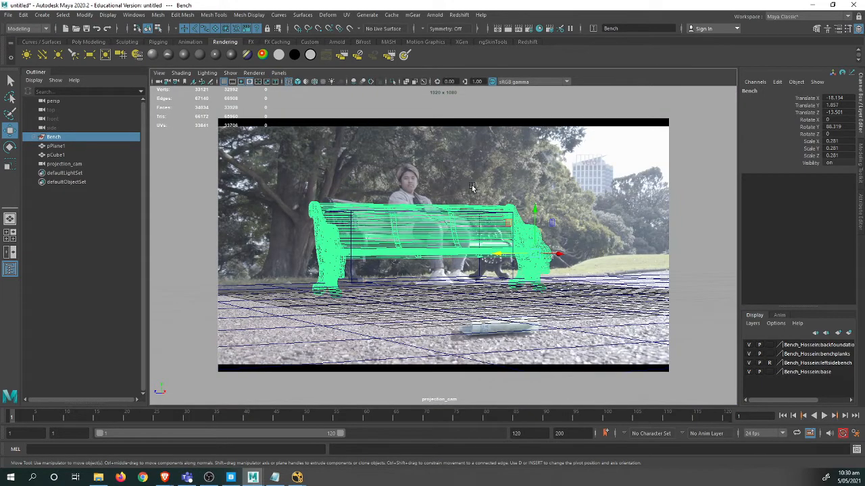
pyautogui.click(862, 213)
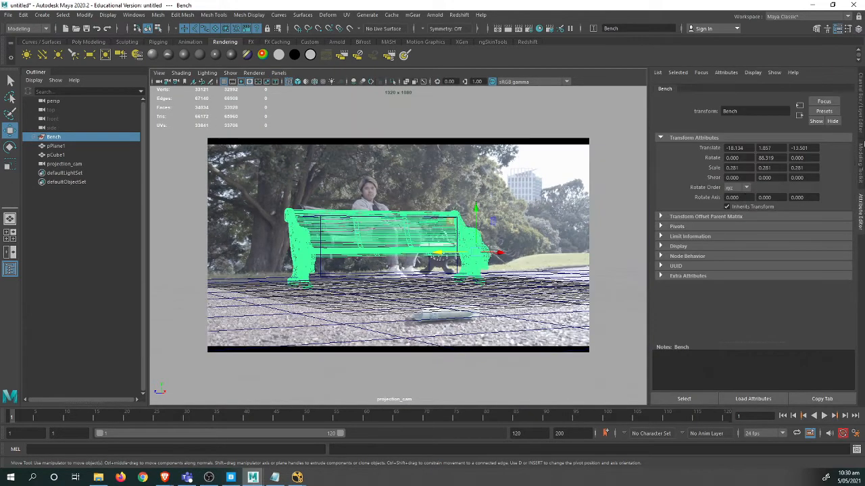
pyautogui.click(862, 129)
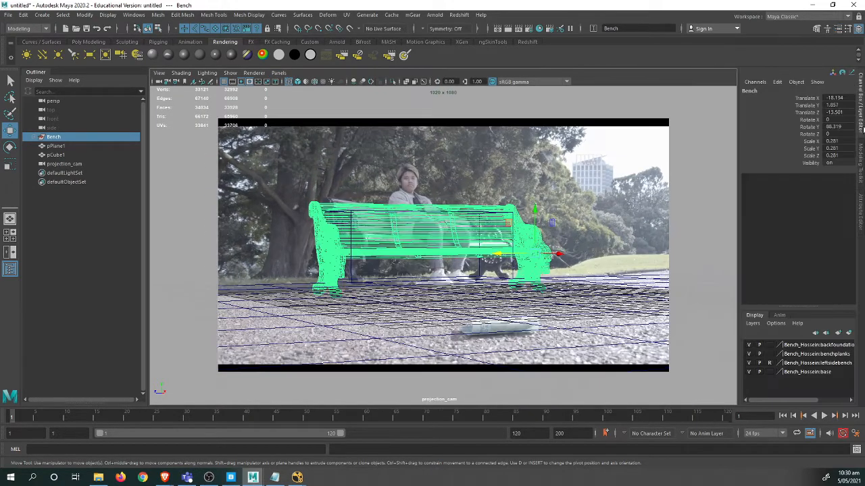
# Select imagePlane2 from projection_cam's attributes and delete it.
pyautogui.click(159, 82)
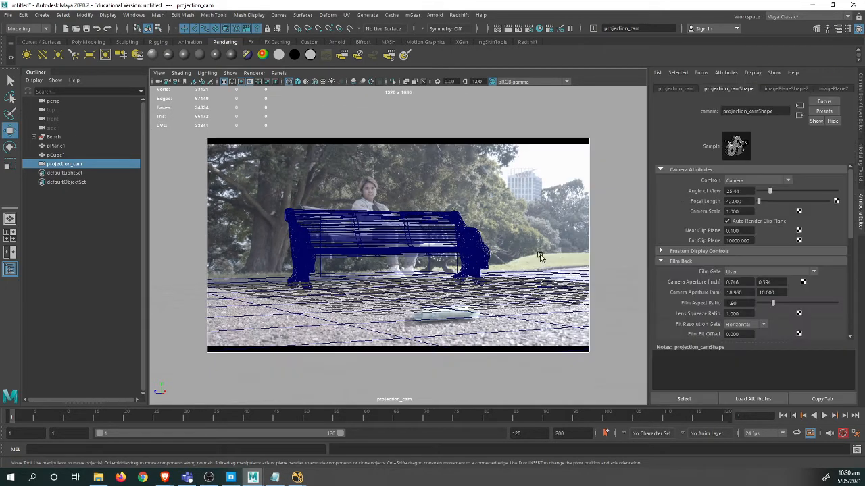
pyautogui.hotkey('ctrl', 'a')
pyautogui.click(830, 89)
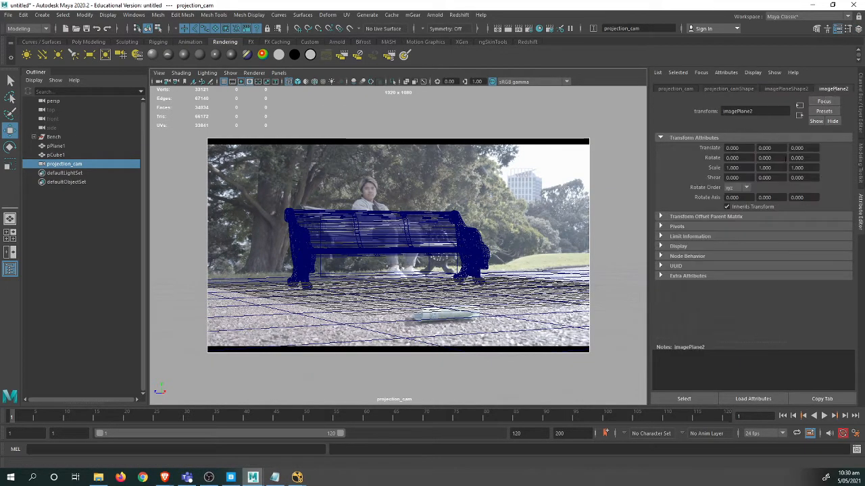
pyautogui.click(689, 397)
pyautogui.press('Delete')
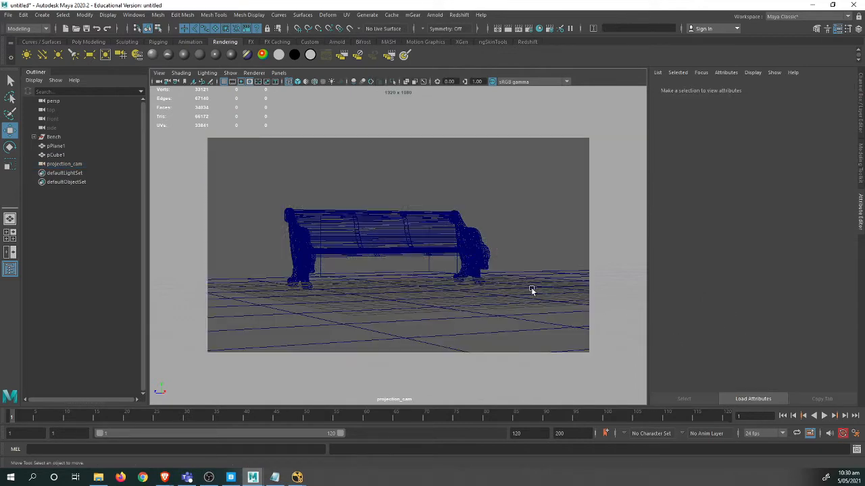
# Import the bench still as a new image plane for projection_cam.
pyautogui.click(159, 73)
pyautogui.moveTo(219, 274)
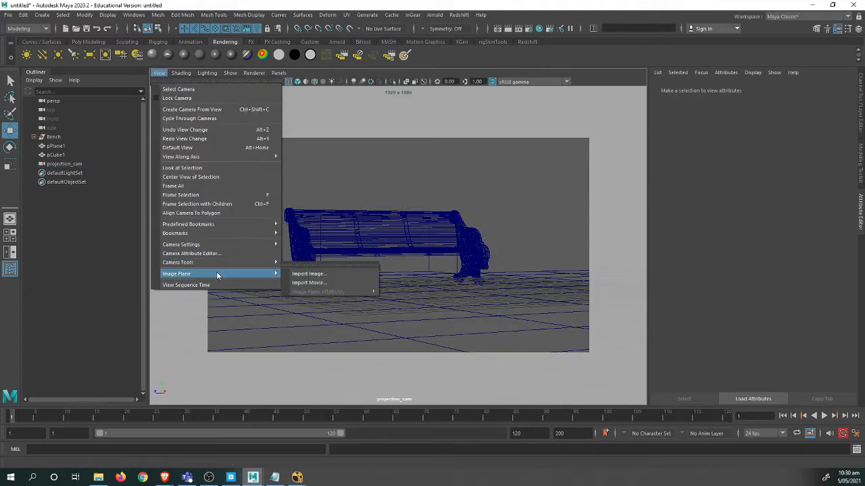
pyautogui.click(313, 274)
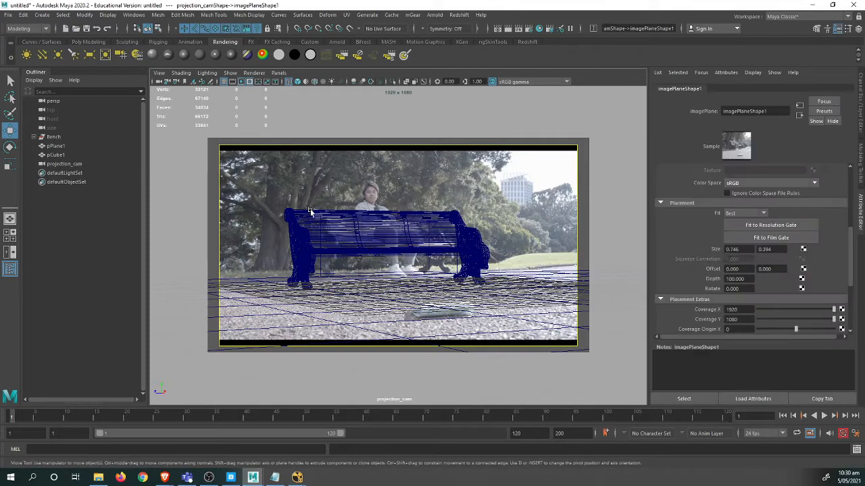
# Fit projection_cam's image plane to the resolution gate, then undo the trial camera move.
pyautogui.click(770, 225)
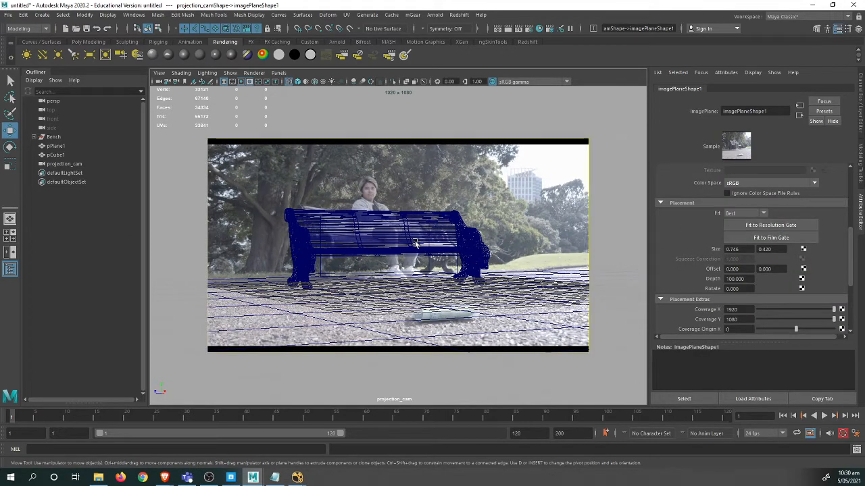
pyautogui.moveTo(410, 250); pyautogui.dragTo(412, 252)
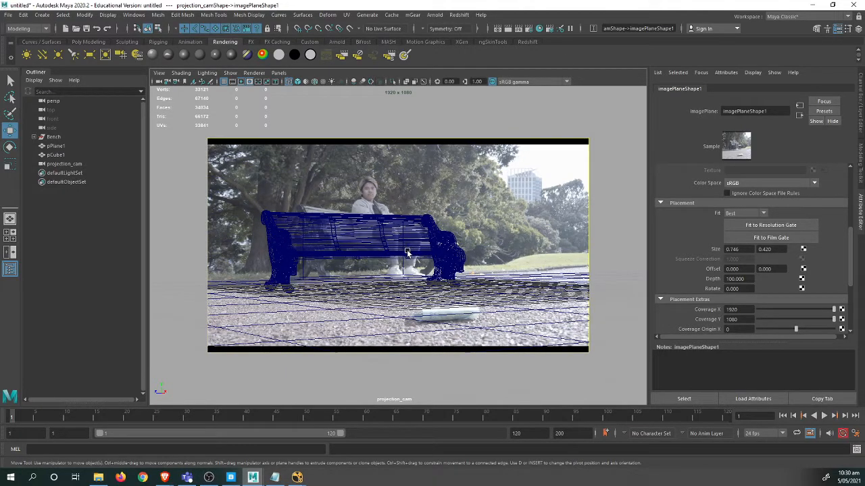
pyautogui.press('[')
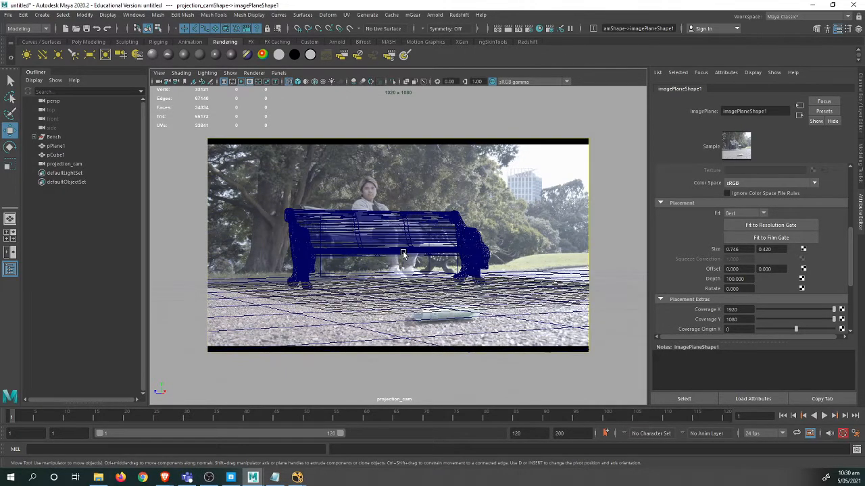
# Rotate Bench to about -1.87, 88.32, -1.87 and move it to about -12.36 in Z.
pyautogui.click(483, 253)
pyautogui.press('Up')
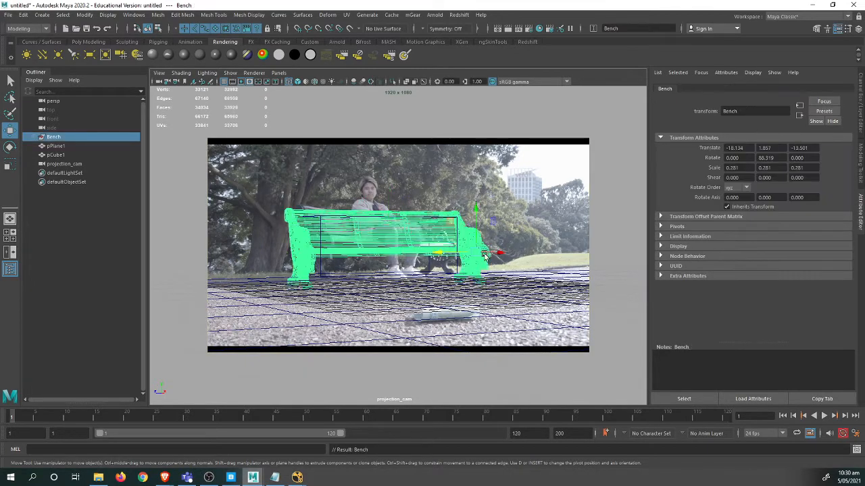
pyautogui.press('e')
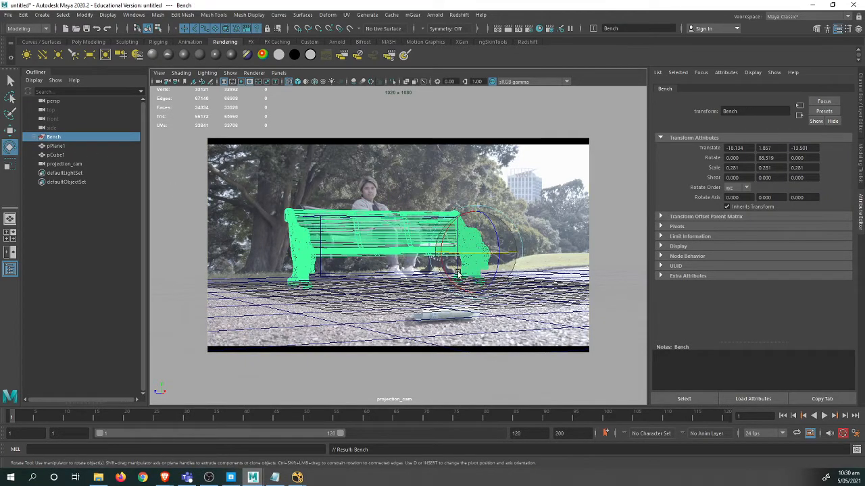
pyautogui.click(444, 237)
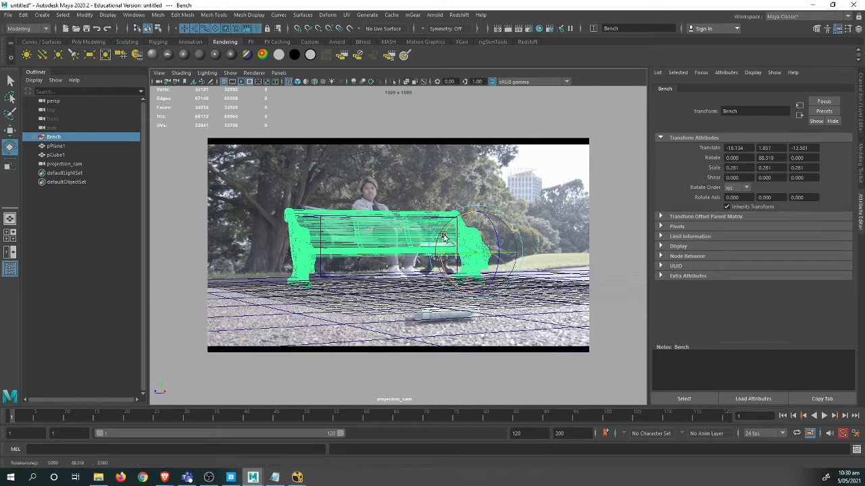
pyautogui.moveTo(444, 236)
pyautogui.mouseDown()
pyautogui.moveTo(448, 210)
pyautogui.moveTo(434, 249)
pyautogui.moveTo(449, 245)
pyautogui.mouseUp()
pyautogui.press('space')
pyautogui.moveTo(448, 212); pyautogui.dragTo(428, 193)
pyautogui.hotkey('ctrl', 'z')
pyautogui.press('w')
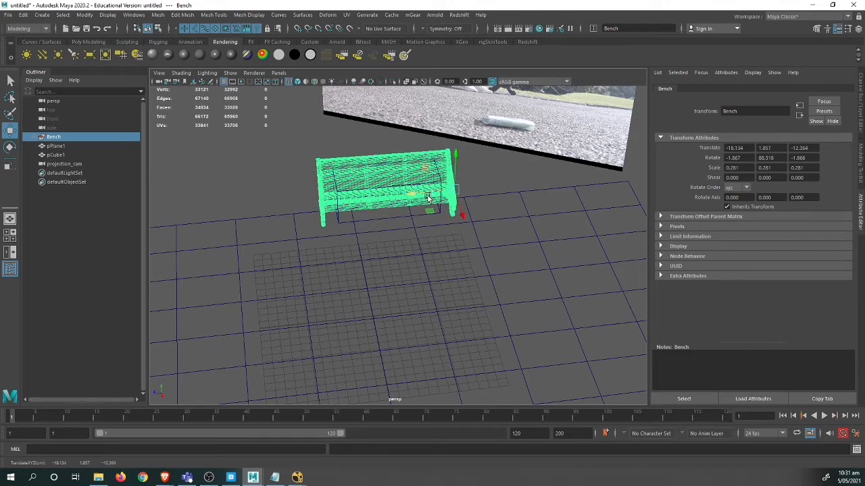
# Scale Bench uniformly down to about 0.258 in the perspective view and look through projection_cam again.
pyautogui.keyDown('alt'); pyautogui.moveTo(428, 193); pyautogui.dragTo(433, 242, button='right'); pyautogui.keyUp('alt')
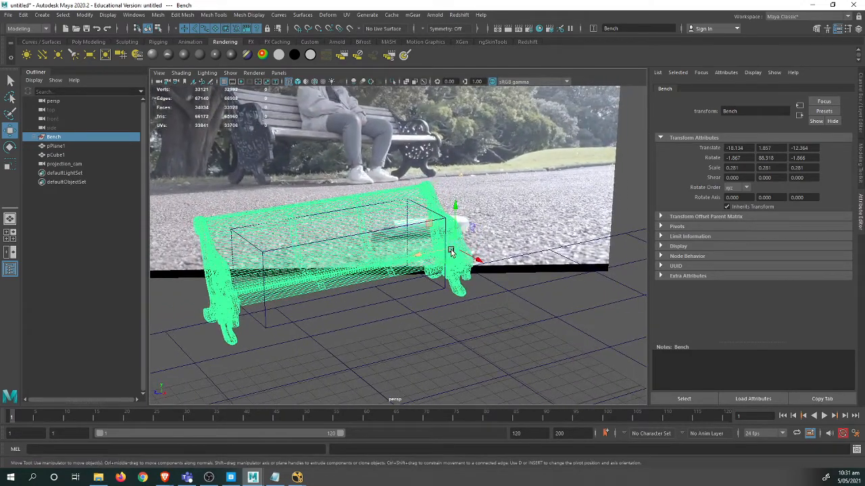
pyautogui.press('r')
pyautogui.moveTo(454, 248); pyautogui.dragTo(416, 240)
pyautogui.click(284, 74)
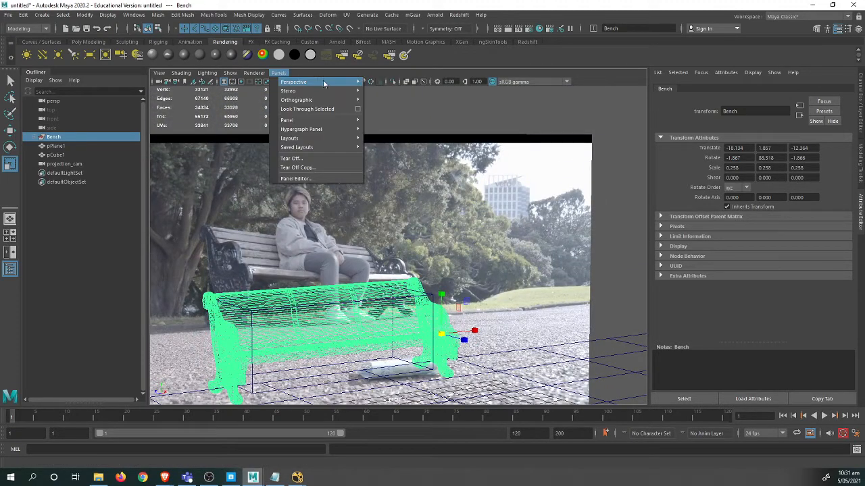
pyautogui.moveTo(323, 84)
pyautogui.click(397, 91)
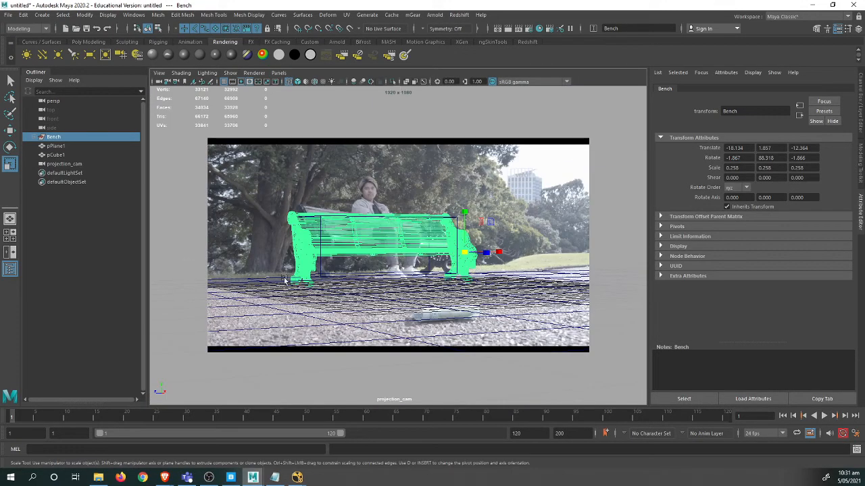
# Orbit and pan projection_cam to bring the Bench wireframe and ground plane in line with the photographed bench.
pyautogui.keyDown('alt'); pyautogui.moveTo(285, 280); pyautogui.dragTo(318, 269); pyautogui.keyUp('alt')
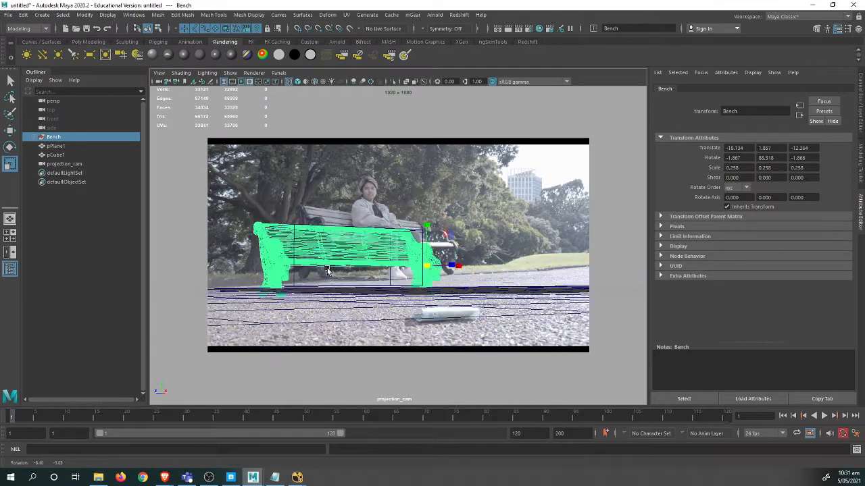
pyautogui.keyDown('alt'); pyautogui.moveTo(327, 271); pyautogui.dragTo(380, 239, button='middle'); pyautogui.keyUp('alt')
pyautogui.keyDown('alt'); pyautogui.moveTo(380, 239); pyautogui.dragTo(357, 265); pyautogui.keyUp('alt')
pyautogui.keyDown('alt'); pyautogui.moveTo(357, 264); pyautogui.dragTo(383, 265, button='middle'); pyautogui.keyUp('alt')
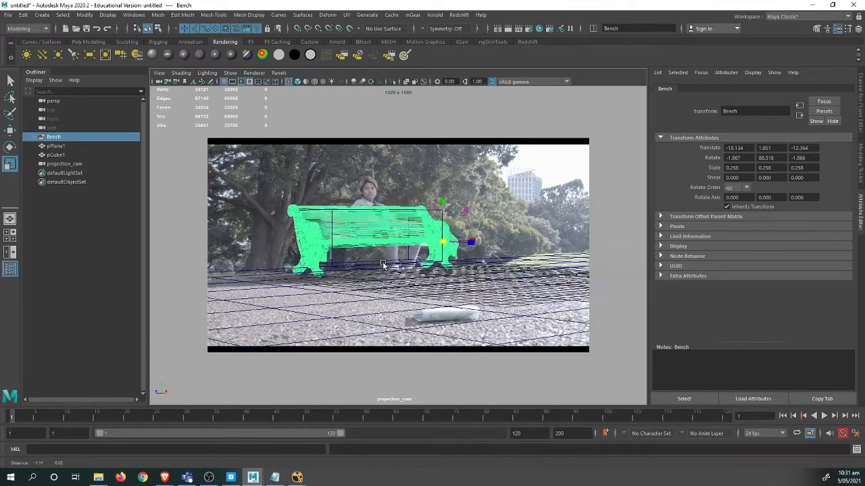
pyautogui.keyDown('alt'); pyautogui.moveTo(382, 265); pyautogui.dragTo(360, 273); pyautogui.keyUp('alt')
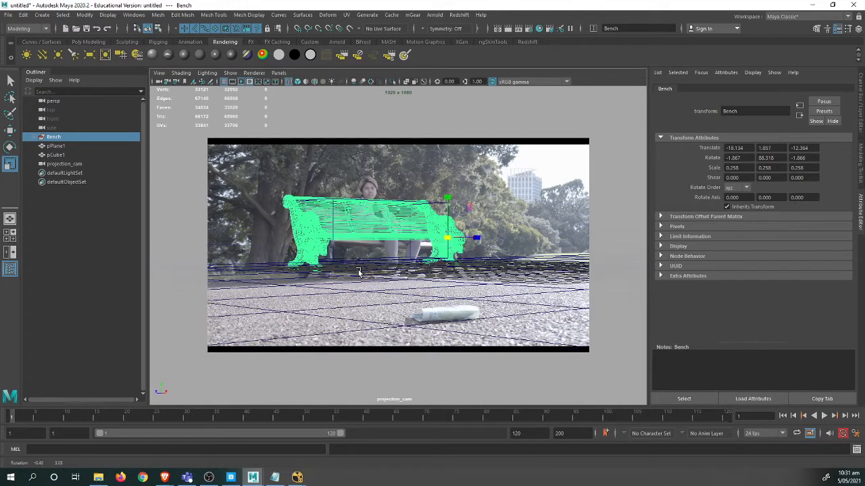
pyautogui.keyDown('alt'); pyautogui.moveTo(359, 272); pyautogui.dragTo(371, 275, button='middle'); pyautogui.keyUp('alt')
pyautogui.keyDown('alt'); pyautogui.moveTo(370, 284); pyautogui.dragTo(345, 274); pyautogui.keyUp('alt')
pyautogui.keyDown('alt'); pyautogui.moveTo(345, 274); pyautogui.dragTo(361, 275, button='middle'); pyautogui.keyUp('alt')
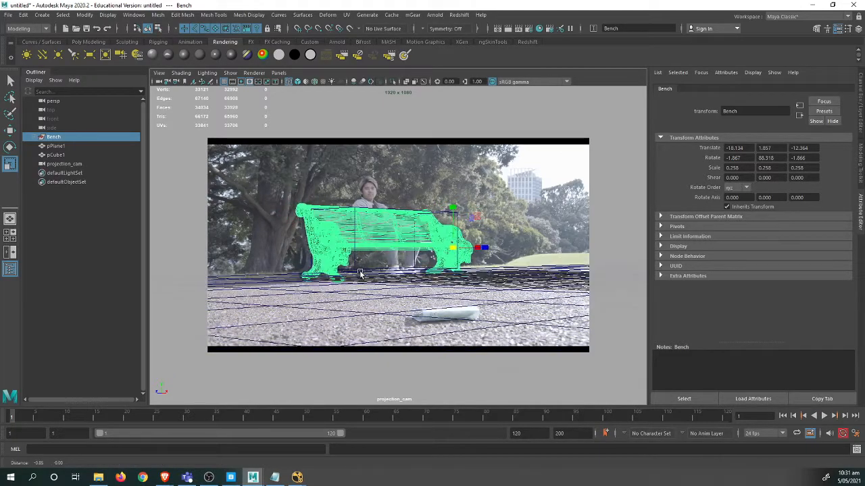
pyautogui.keyDown('alt'); pyautogui.moveTo(360, 274); pyautogui.dragTo(324, 283); pyautogui.keyUp('alt')
pyautogui.keyDown('alt'); pyautogui.moveTo(324, 282); pyautogui.dragTo(323, 286, button='middle'); pyautogui.keyUp('alt')
pyautogui.keyDown('alt'); pyautogui.moveTo(323, 285); pyautogui.dragTo(301, 274); pyautogui.keyUp('alt')
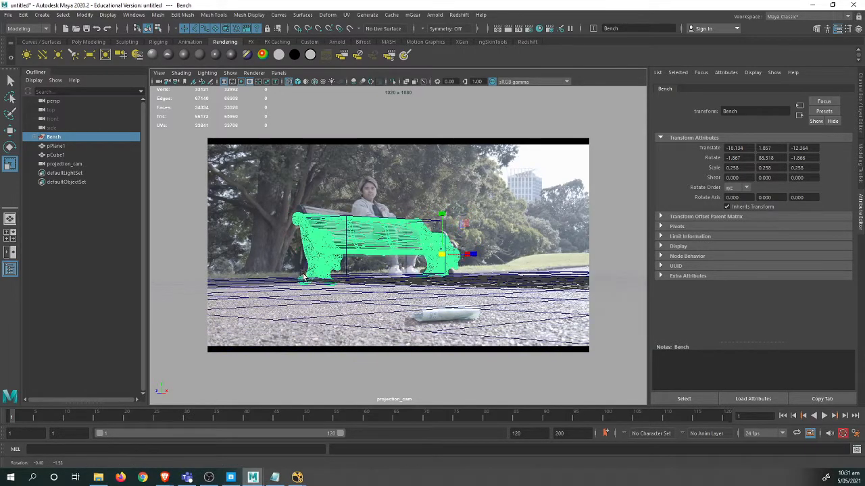
# Select projection_cam and set its focal length to 35.
pyautogui.click(159, 81)
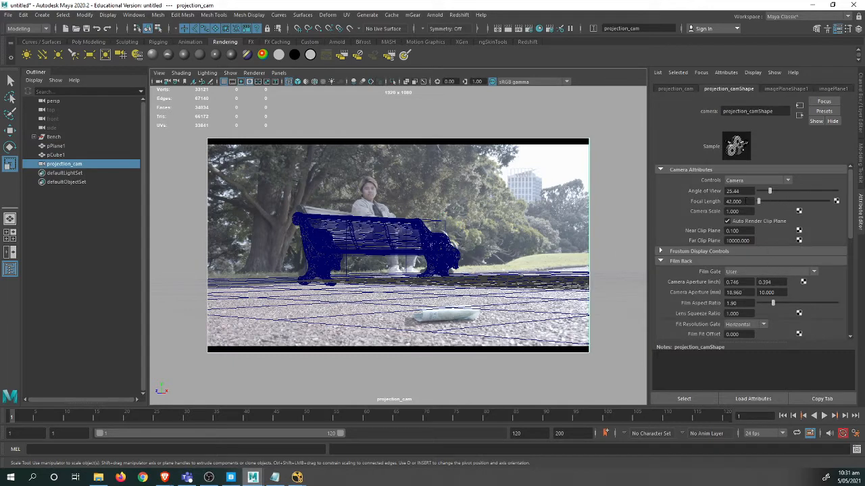
pyautogui.moveTo(746, 201); pyautogui.dragTo(671, 201)
pyautogui.write('35')
pyautogui.press('Return')
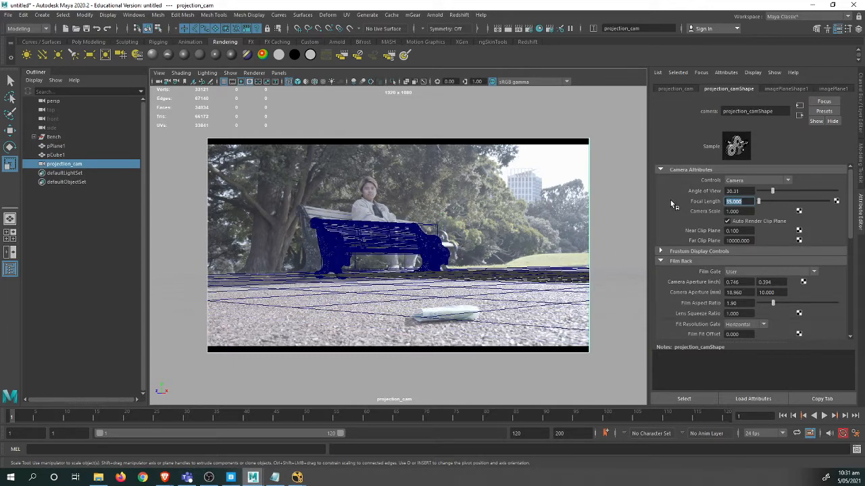
# Dolly, orbit and pan projection_cam to realign Bench with the photographed bench at the 35 focal length.
pyautogui.keyDown('alt'); pyautogui.moveTo(309, 207); pyautogui.dragTo(369, 216, button='right'); pyautogui.keyUp('alt')
pyautogui.keyDown('alt'); pyautogui.moveTo(358, 235); pyautogui.dragTo(332, 241); pyautogui.keyUp('alt')
pyautogui.keyDown('alt'); pyautogui.moveTo(330, 240); pyautogui.dragTo(361, 264, button='middle'); pyautogui.keyUp('alt')
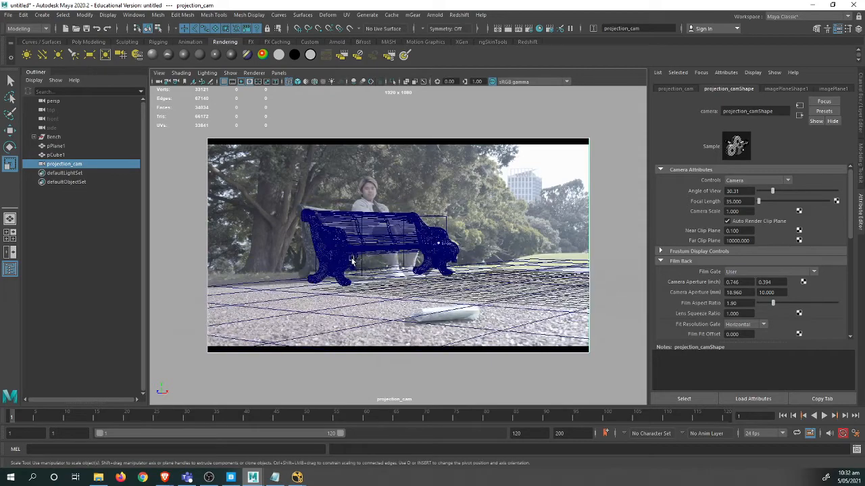
pyautogui.keyDown('alt'); pyautogui.moveTo(361, 264); pyautogui.dragTo(357, 263); pyautogui.keyUp('alt')
pyautogui.keyDown('alt'); pyautogui.moveTo(357, 263); pyautogui.dragTo(350, 258, button='middle'); pyautogui.keyUp('alt')
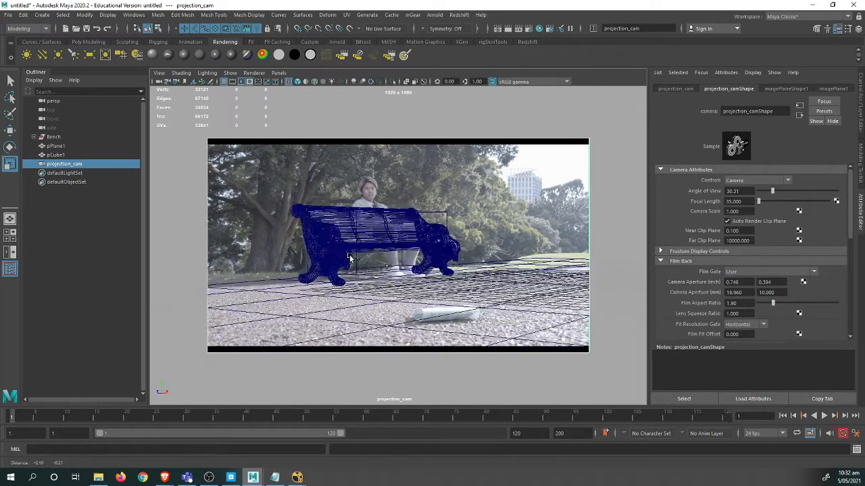
pyautogui.keyDown('alt'); pyautogui.moveTo(339, 260); pyautogui.dragTo(342, 260); pyautogui.keyUp('alt')
pyautogui.moveTo(343, 260)
pyautogui.keyDown('alt'); pyautogui.mouseDown(button='middle')
pyautogui.moveTo(356, 251)
pyautogui.moveTo(346, 245)
pyautogui.moveTo(332, 259)
pyautogui.mouseUp(button='middle'); pyautogui.keyUp('alt')
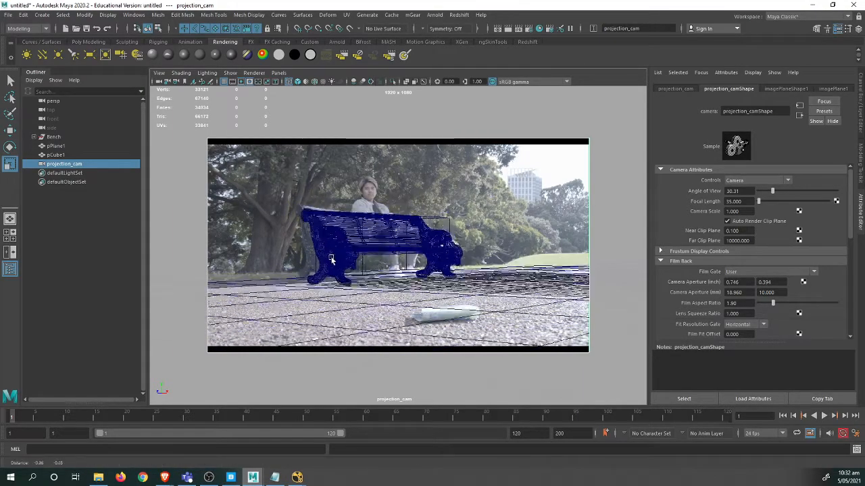
pyautogui.keyDown('alt'); pyautogui.moveTo(279, 266); pyautogui.dragTo(294, 260, button='middle'); pyautogui.keyUp('alt')
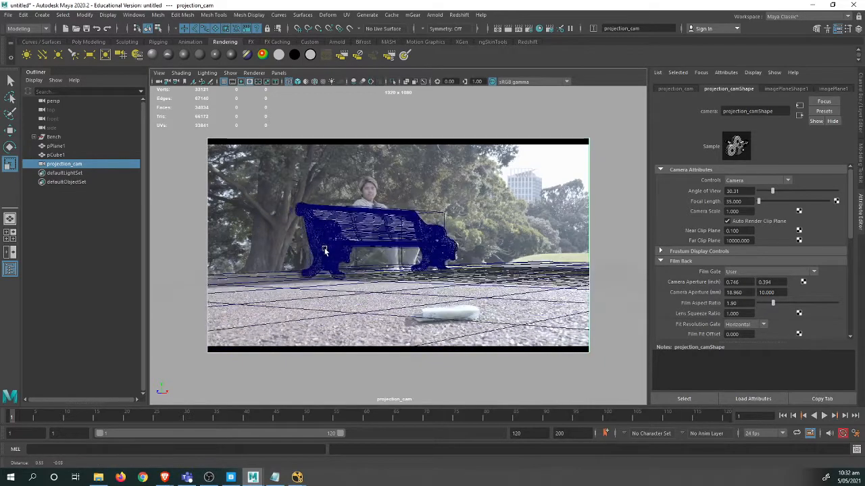
pyautogui.press('r')
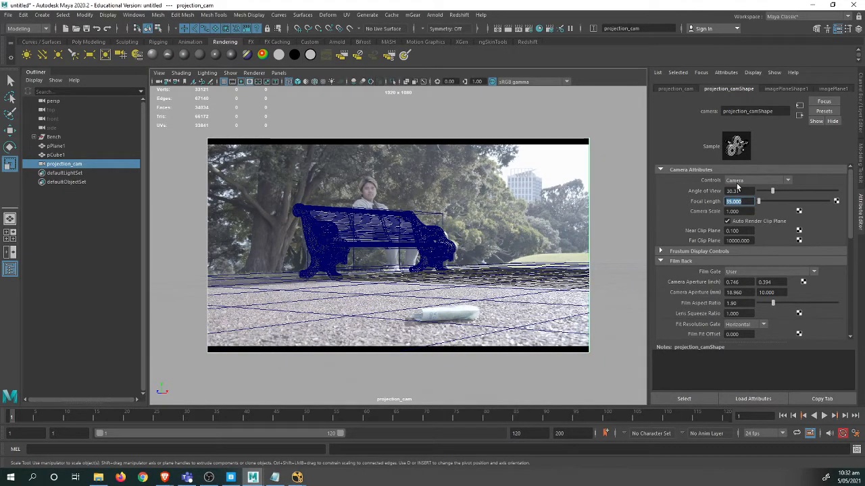
# Check the shoot's camera table in Microsoft Teams, set projection_cam's focal length to 22 in Maya and reframe Bench over the photographed bench.
pyautogui.hotkey('alt', 'Tab')
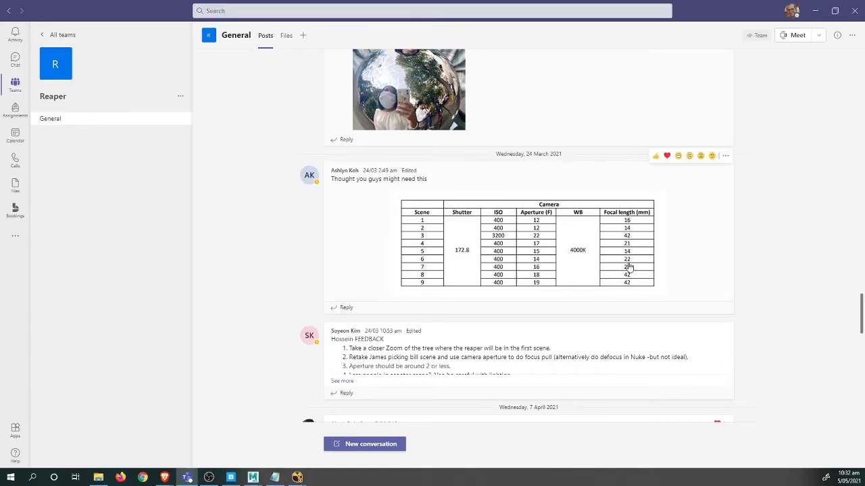
pyautogui.hotkey('alt', 'Tab')
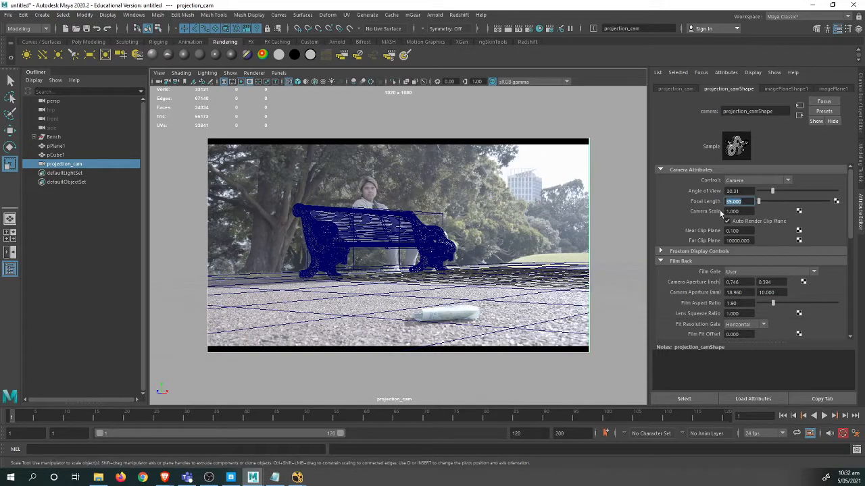
pyautogui.write('22')
pyautogui.press('Return')
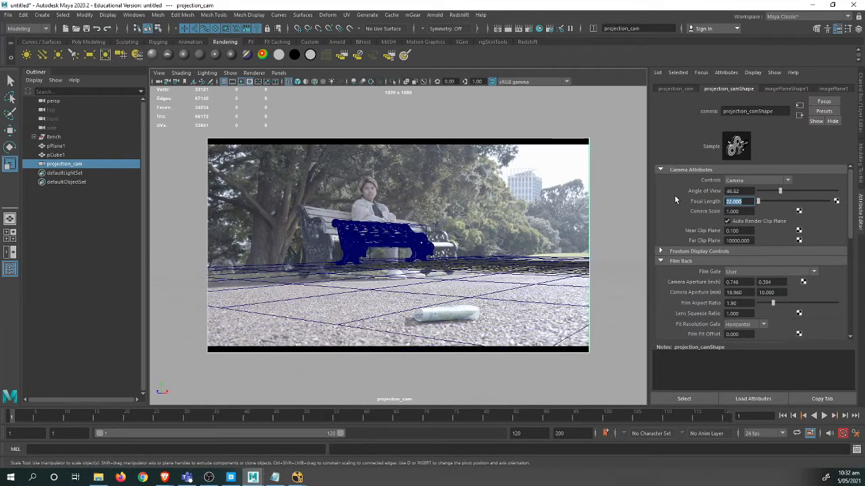
pyautogui.keyDown('alt'); pyautogui.moveTo(394, 263); pyautogui.dragTo(437, 281); pyautogui.keyUp('alt')
pyautogui.keyDown('alt'); pyautogui.moveTo(437, 281); pyautogui.dragTo(400, 261, button='right'); pyautogui.keyUp('alt')
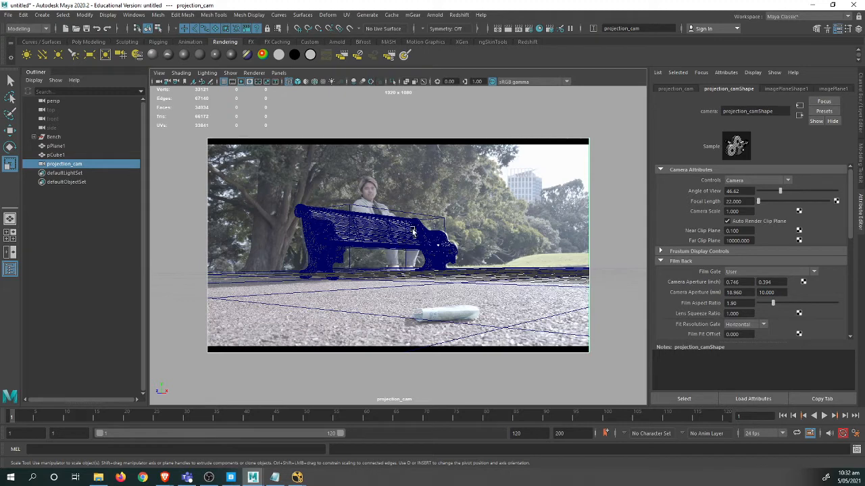
# Show the viewport full screen, select the whole Bench group and center its pivot.
pyautogui.click(323, 243)
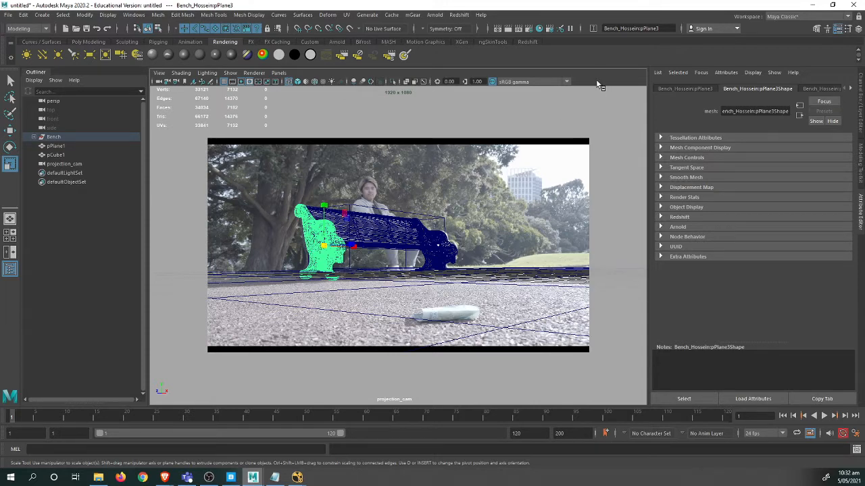
pyautogui.hotkey('ctrl', 'space')
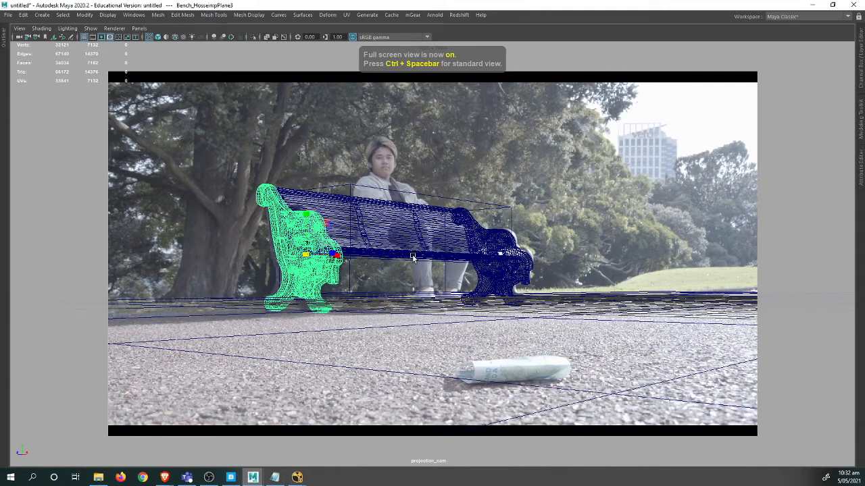
pyautogui.press('Up')
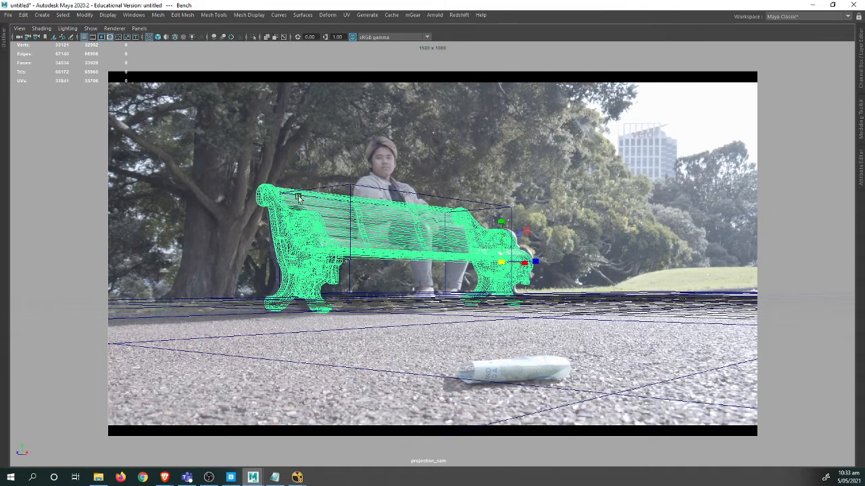
pyautogui.click(94, 18)
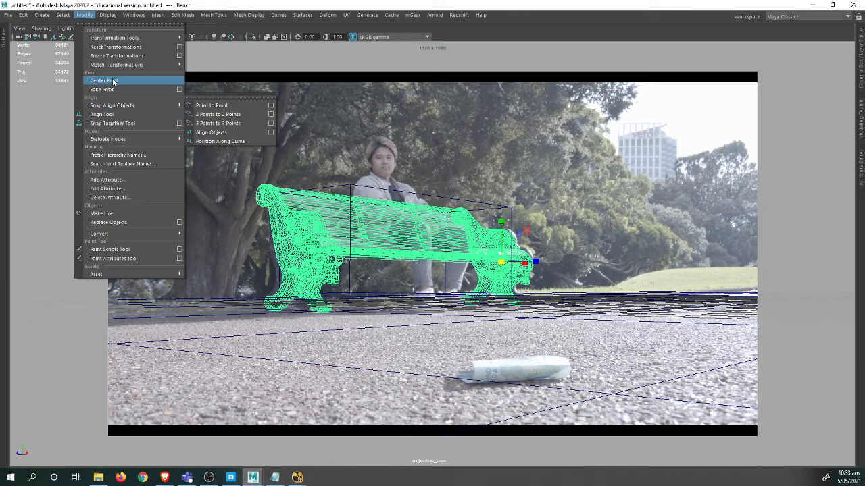
pyautogui.click(111, 85)
# Nudge Bench slightly so that it lines up with the photographed bench through projection_cam.
pyautogui.press('e')
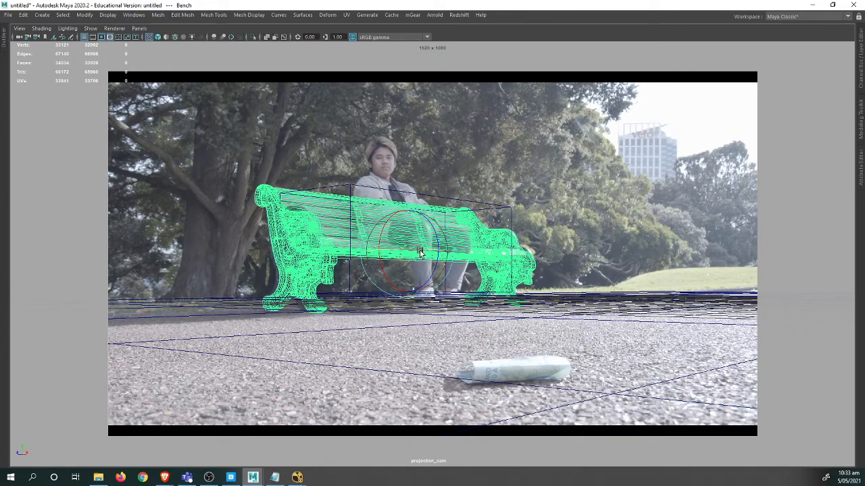
pyautogui.press('w')
pyautogui.moveTo(417, 256); pyautogui.dragTo(387, 255)
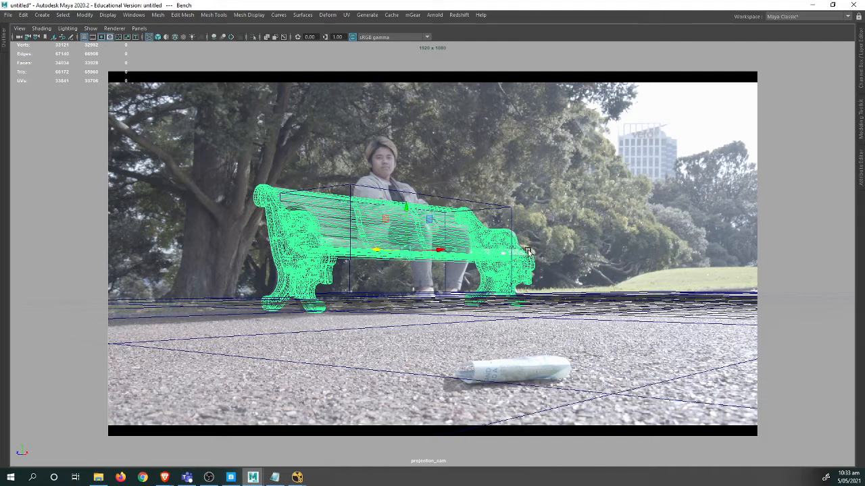
# Select the bench's far side piece, restore the full workspace and activate the Grab sculpting tool with its tool settings open.
pyautogui.click(522, 267)
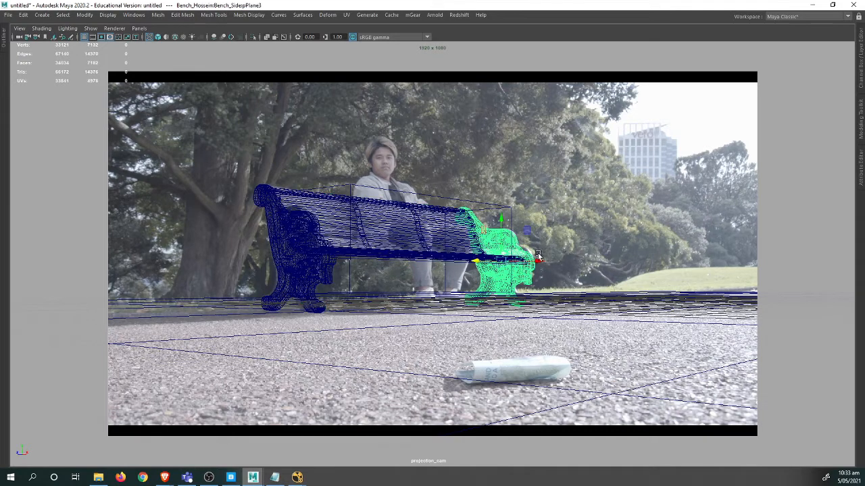
pyautogui.keyDown('shift'); pyautogui.rightClick(539, 238); pyautogui.keyUp('shift')
pyautogui.keyDown('shift'); pyautogui.moveTo(541, 242); pyautogui.dragTo(496, 225, button='right'); pyautogui.keyUp('shift')
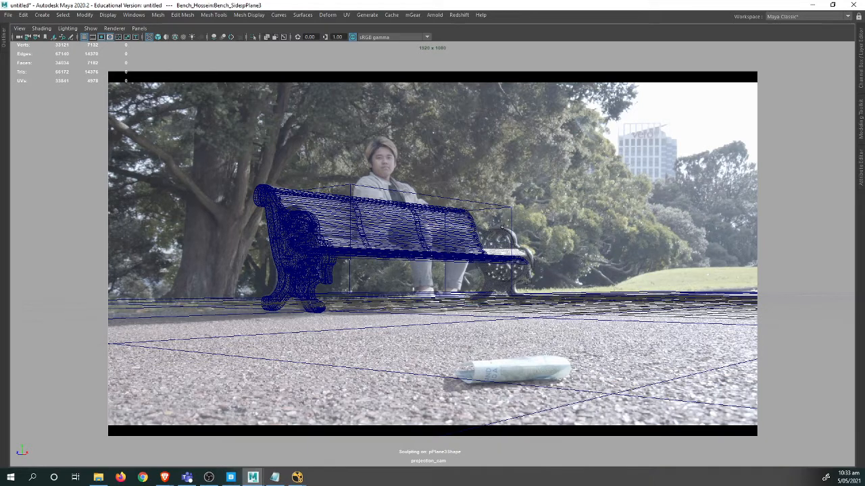
pyautogui.hotkey('ctrl', 'space')
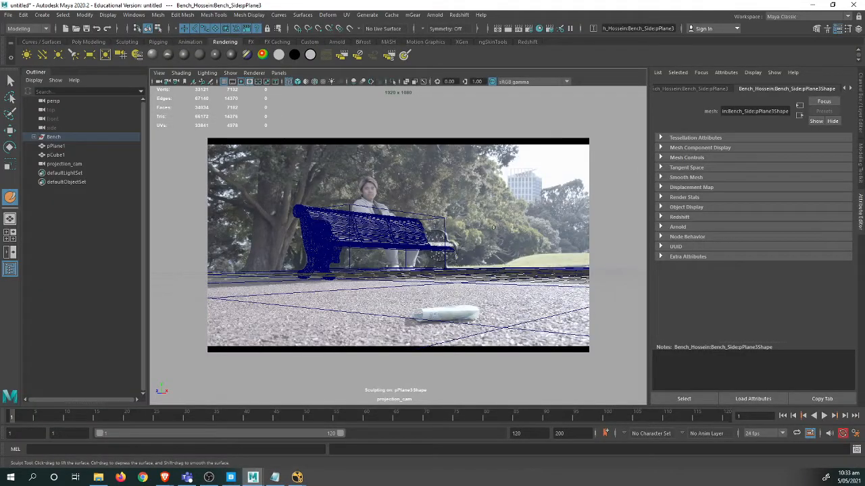
pyautogui.doubleClick(10, 196)
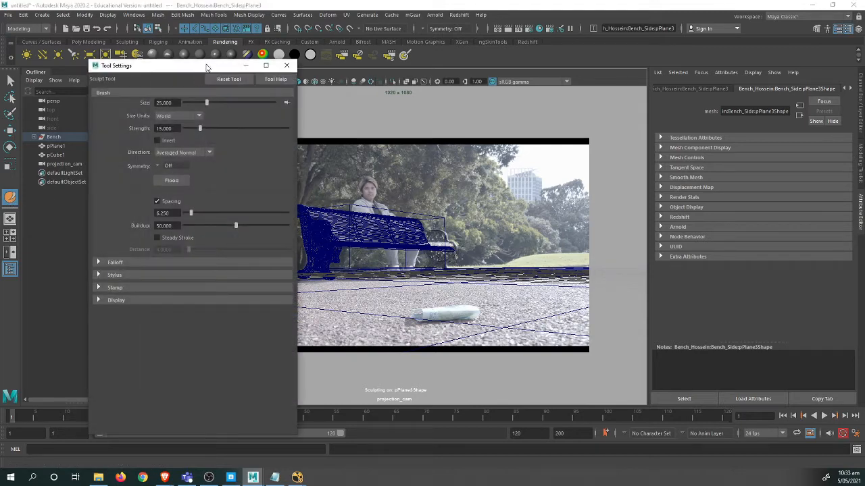
pyautogui.moveTo(208, 67); pyautogui.dragTo(185, 77)
pyautogui.click(127, 42)
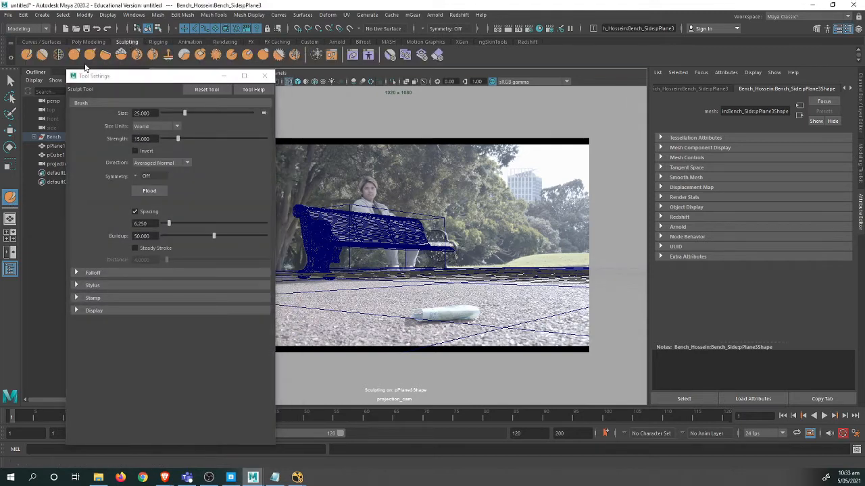
pyautogui.click(74, 54)
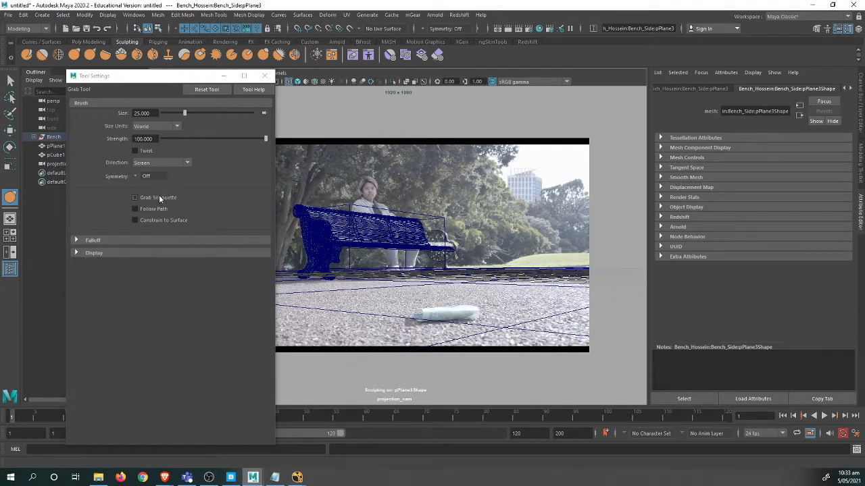
pyautogui.click(132, 252)
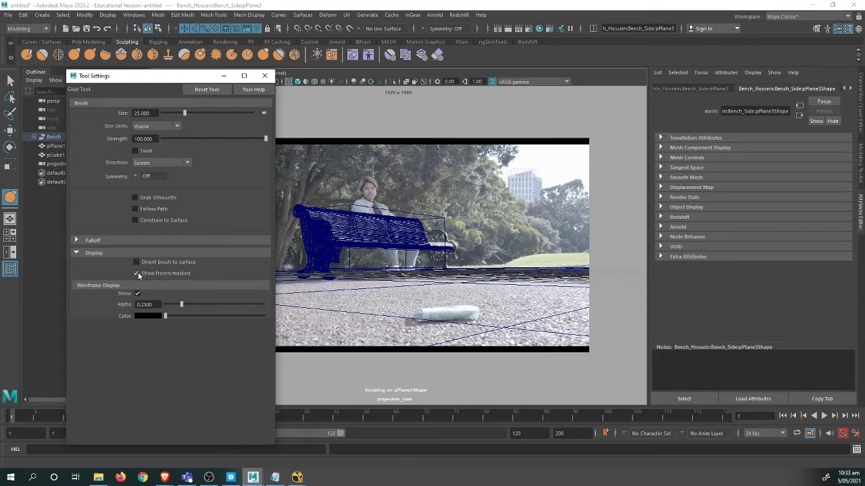
pyautogui.click(137, 274)
pyautogui.click(138, 262)
pyautogui.click(137, 273)
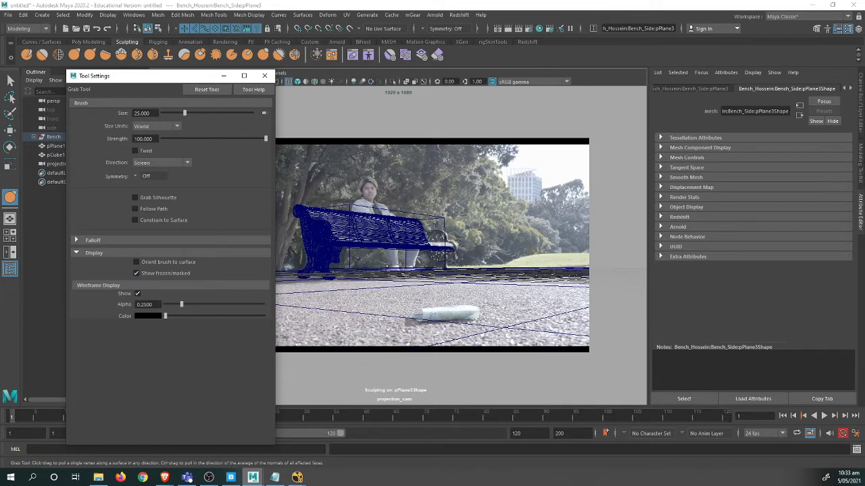
pyautogui.click(567, 82)
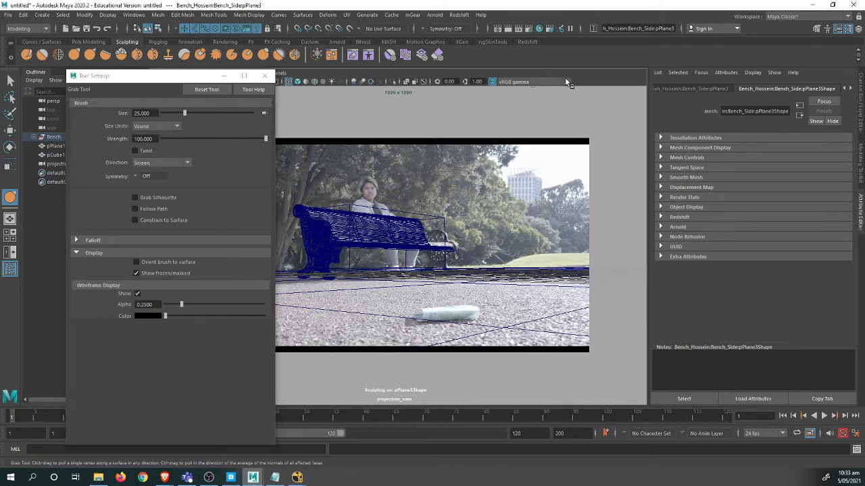
pyautogui.click(265, 76)
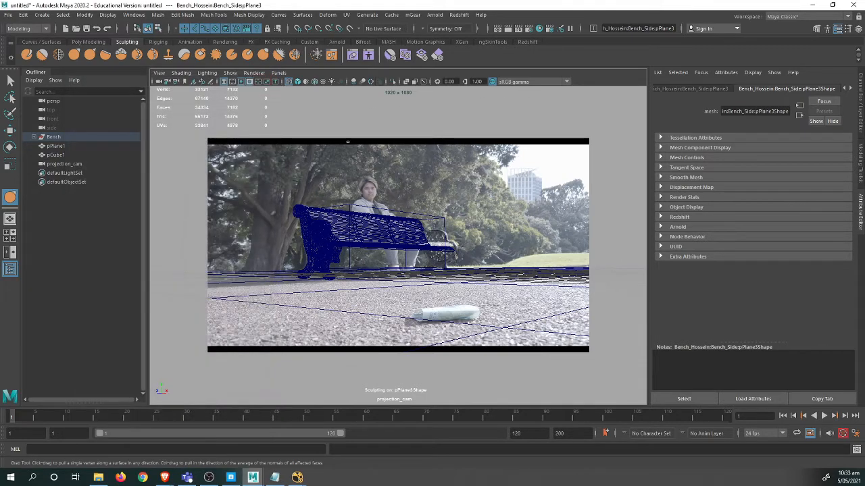
# Reduce the Grab brush to size 0.650 and strength 1.025, and nudge the far side piece toward the photographed armrest.
pyautogui.press('b')
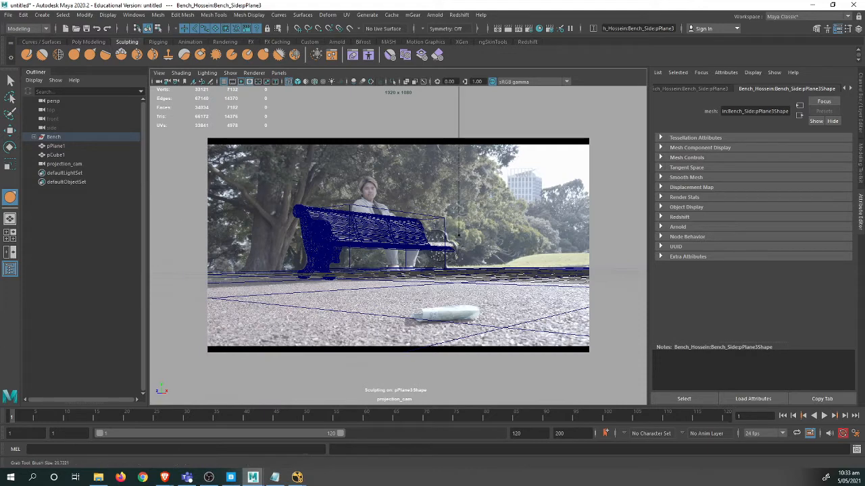
pyautogui.doubleClick(10, 197)
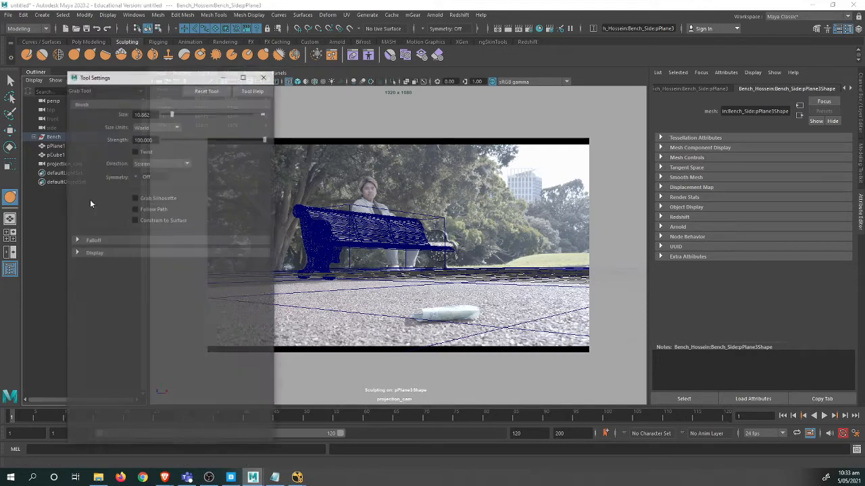
pyautogui.moveTo(169, 113); pyautogui.dragTo(167, 113)
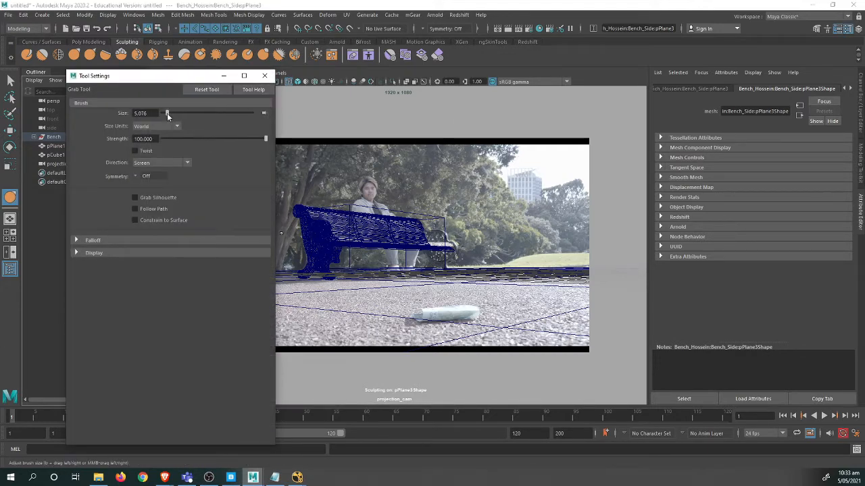
pyautogui.click(237, 139)
pyautogui.moveTo(196, 142); pyautogui.dragTo(168, 140)
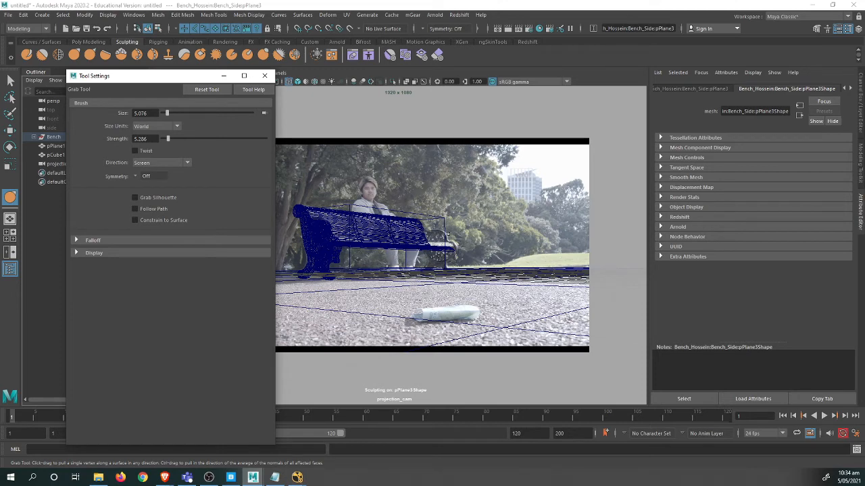
pyautogui.moveTo(443, 233)
pyautogui.mouseDown()
pyautogui.moveTo(486, 233)
pyautogui.moveTo(436, 233)
pyautogui.moveTo(450, 238)
pyautogui.mouseUp()
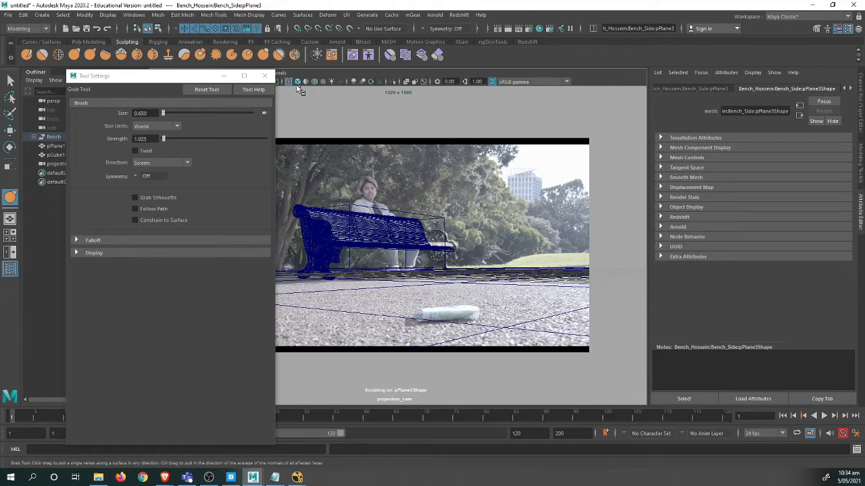
pyautogui.click(224, 75)
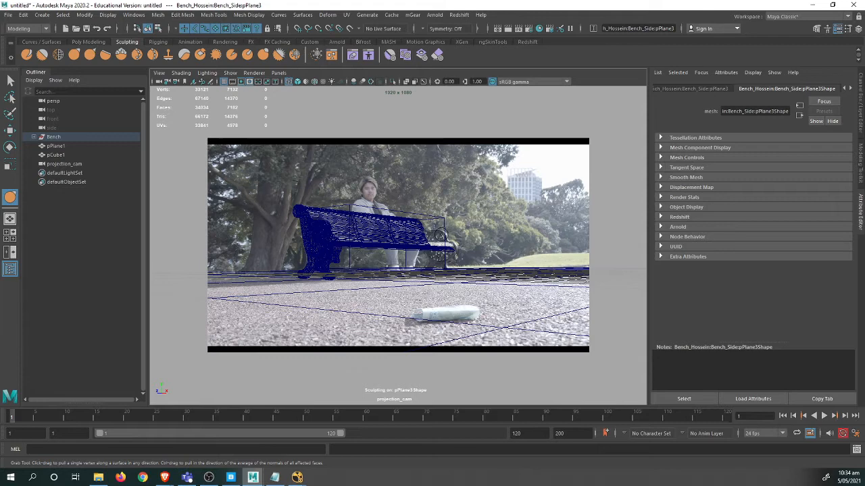
pyautogui.hotkey('ctrl', 'space')
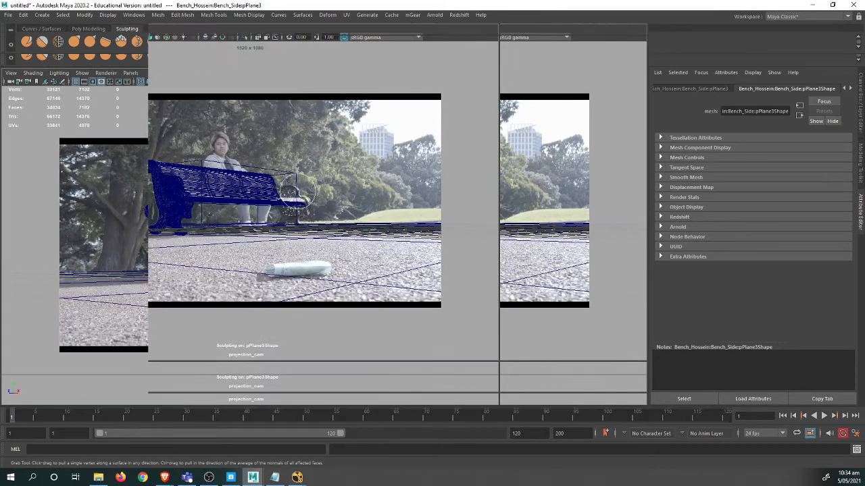
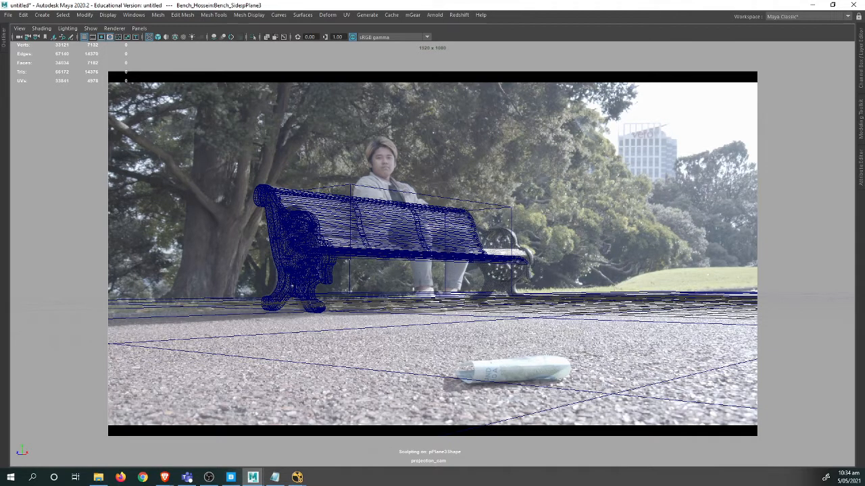
# Delete the reference cube pCube1 surrounding the bench.
pyautogui.click(517, 216)
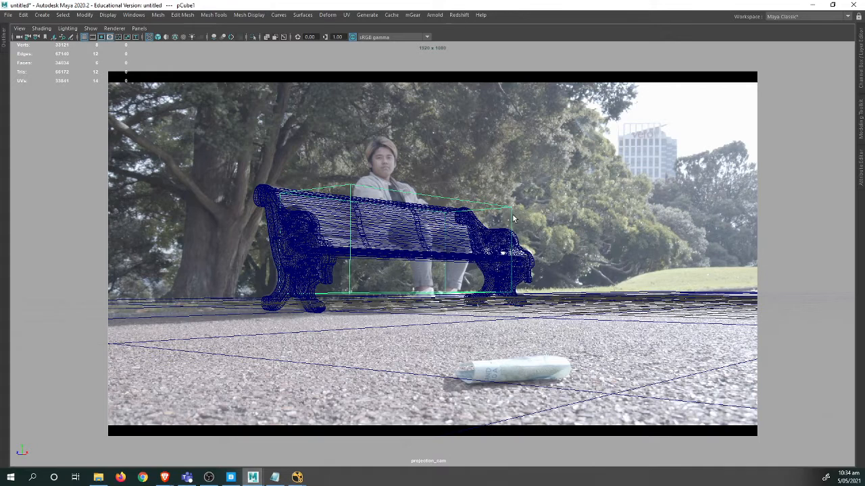
pyautogui.click(498, 222)
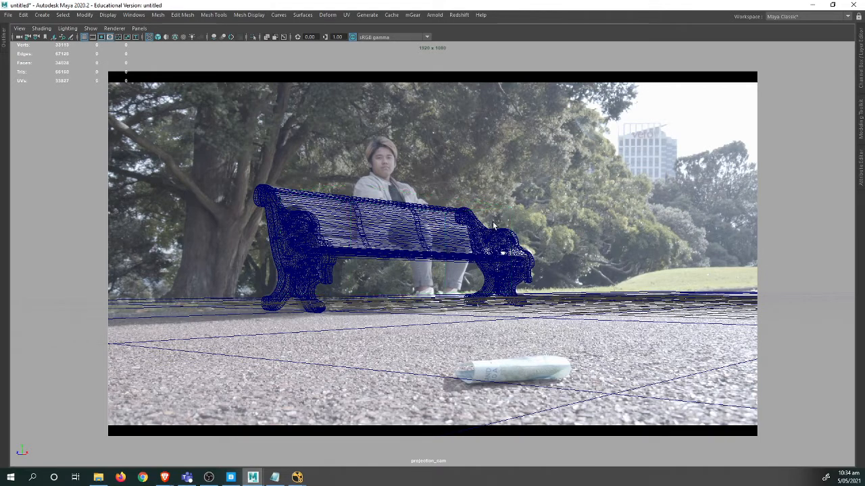
# Reshape the bench's near side piece with the Grab tool to follow the photographed armrest and leg, and leave sculpting.
pyautogui.click(316, 280)
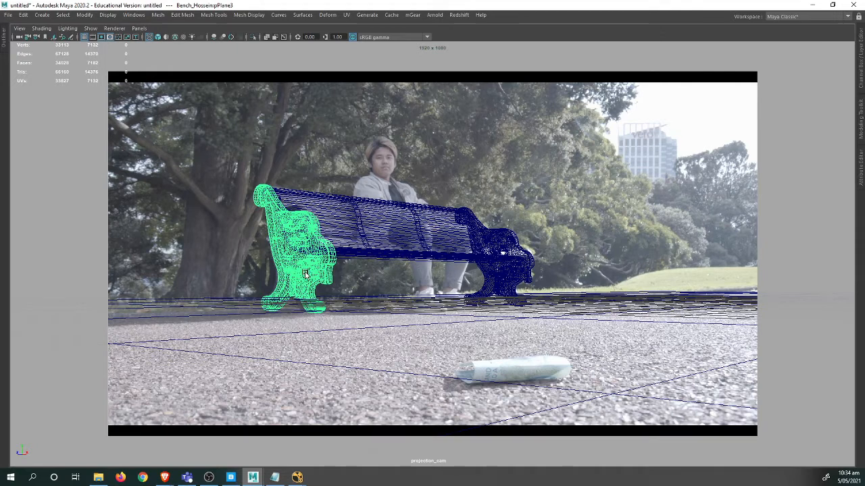
pyautogui.rightClick(305, 276)
pyautogui.moveTo(304, 276)
pyautogui.mouseDown(button='right')
pyautogui.moveTo(292, 233)
pyautogui.moveTo(302, 230)
pyautogui.moveTo(285, 239)
pyautogui.moveTo(260, 226)
pyautogui.mouseUp(button='right')
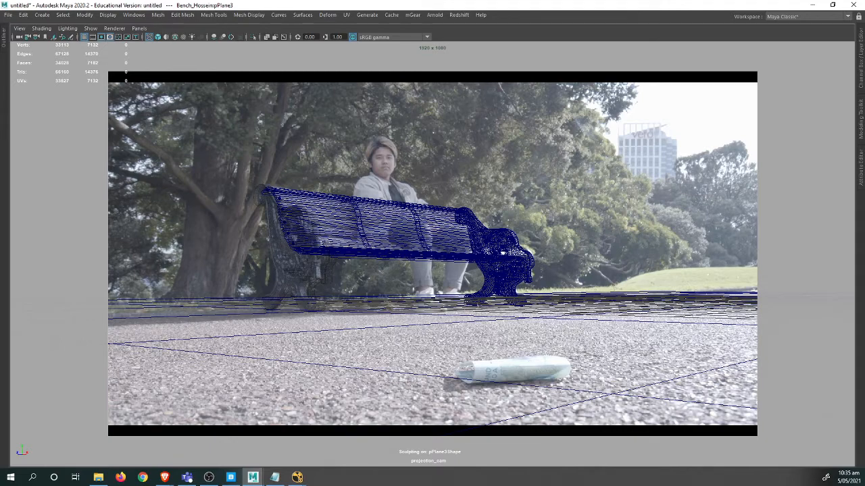
pyautogui.hotkey('ctrl', 'space')
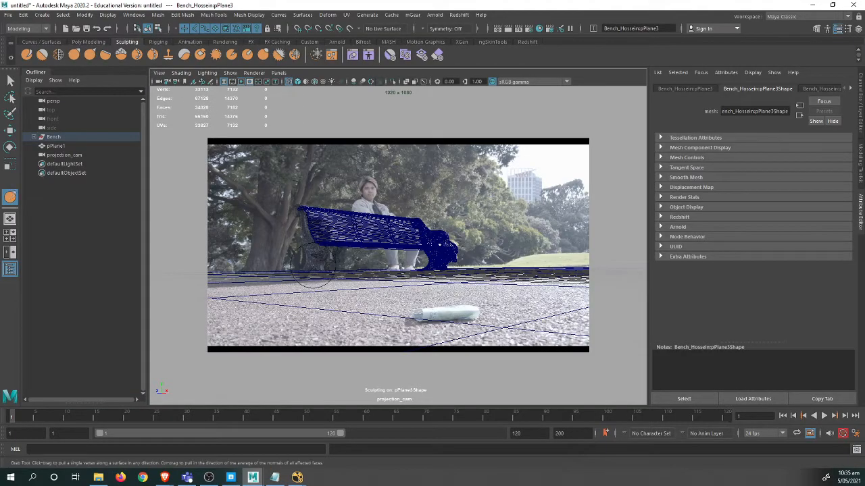
pyautogui.hotkey('ctrl', 'space')
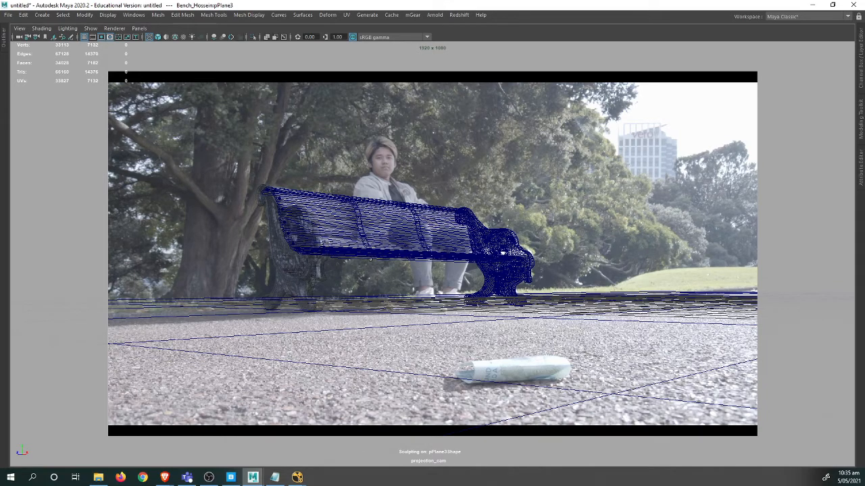
pyautogui.press('q')
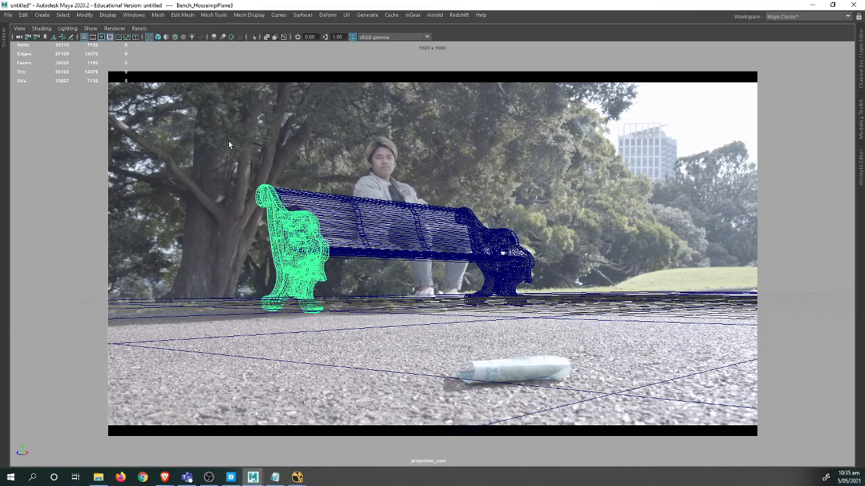
# Combine all parts of the Bench group into a single mesh and delete its construction history.
pyautogui.hotkey('ctrl', 'space')
pyautogui.click(70, 137)
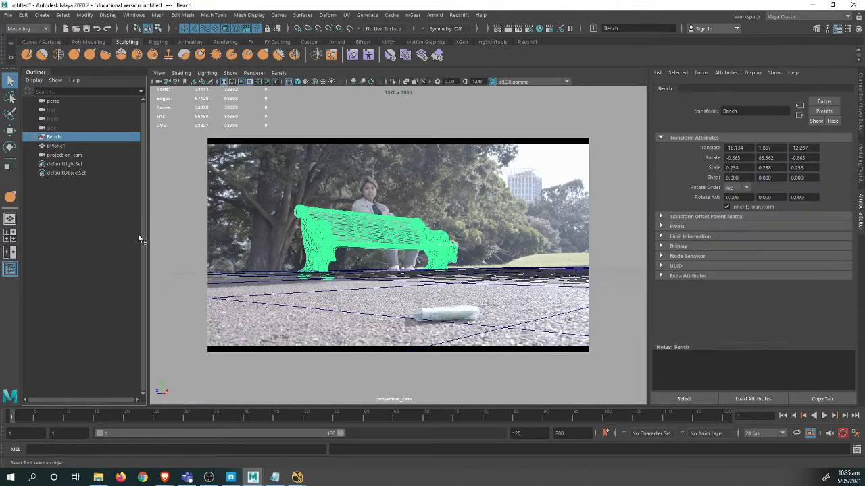
pyautogui.keyDown('shift'); pyautogui.moveTo(197, 171); pyautogui.dragTo(191, 362, button='right'); pyautogui.keyUp('shift')
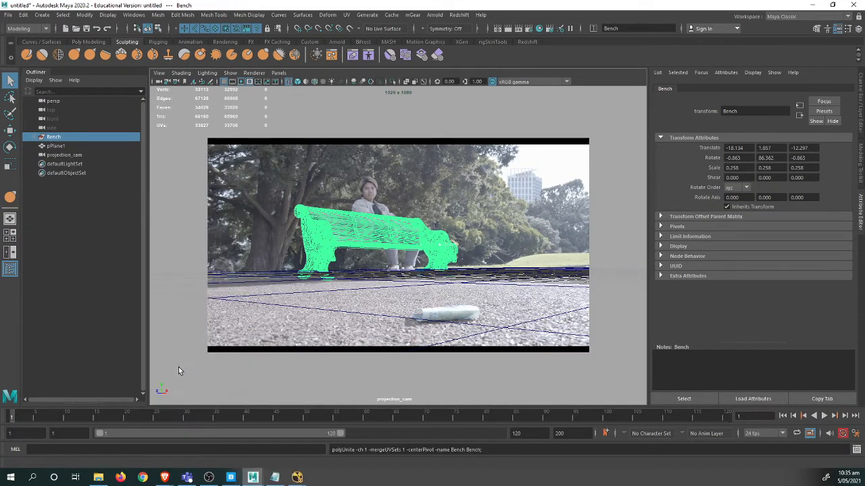
pyautogui.hotkey('alt', 'shift', 'd')
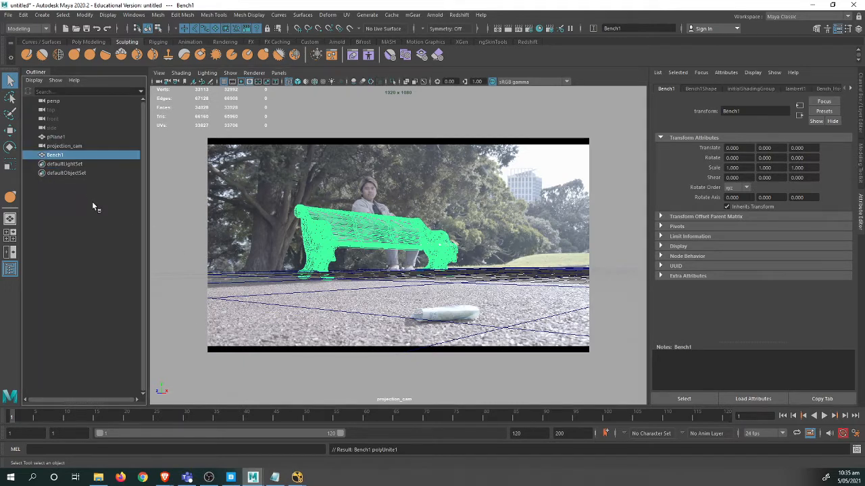
# Rename the combined mesh as Bench and select it in the viewport.
pyautogui.doubleClick(63, 153)
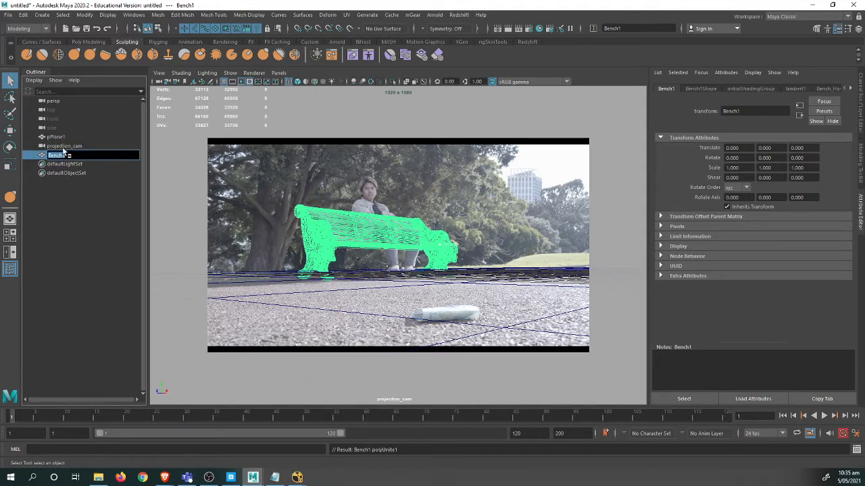
pyautogui.write('Bench')
pyautogui.press('Return')
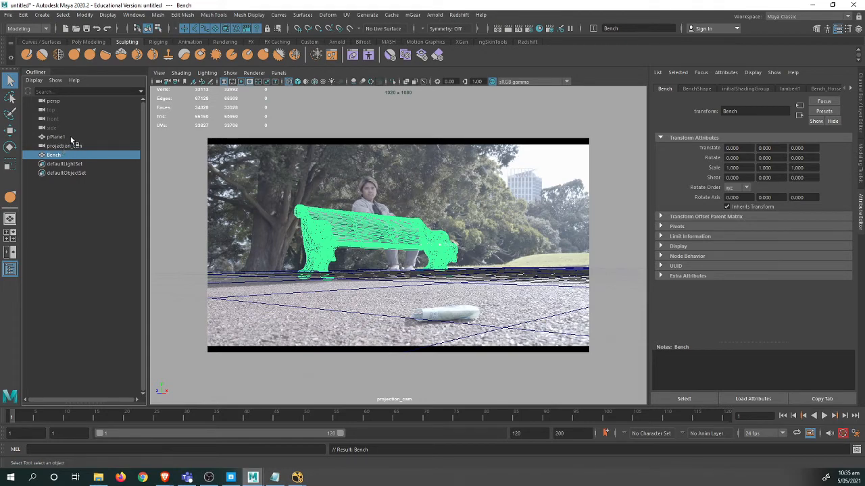
pyautogui.click(57, 137)
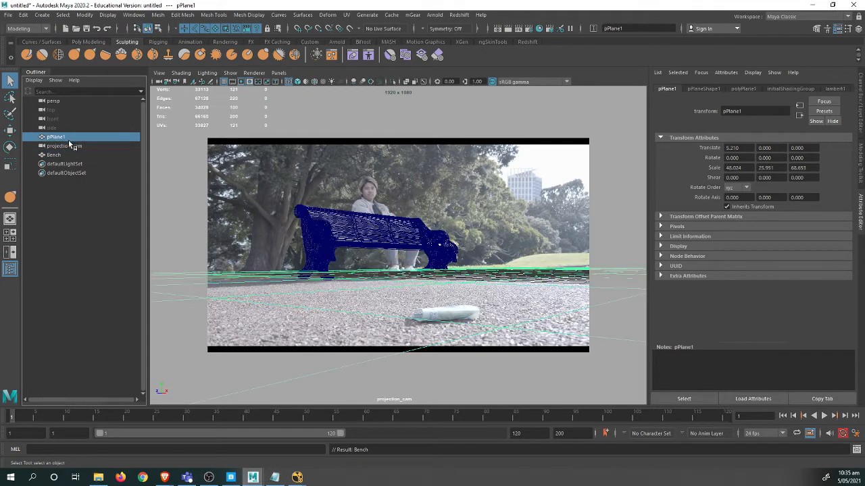
pyautogui.click(314, 232)
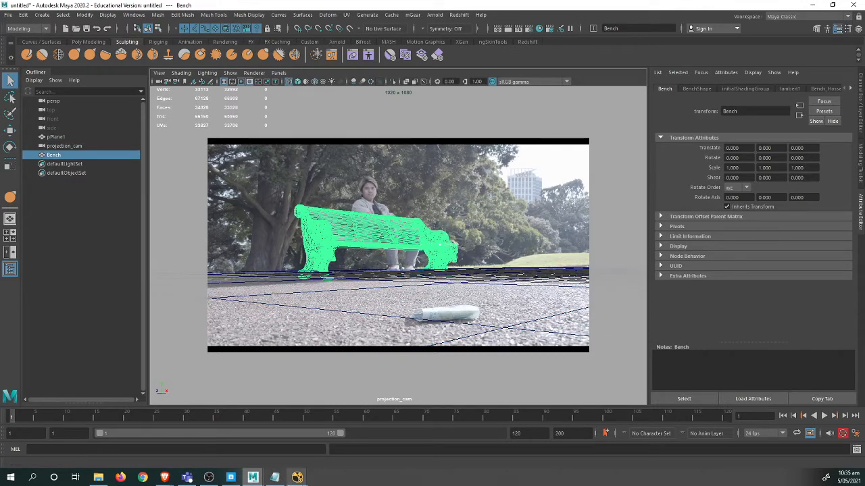
# Switch to NukeX and move the Reaper1.mov footage to frame 1369, where the bench is empty.
pyautogui.moveTo(211, 480)
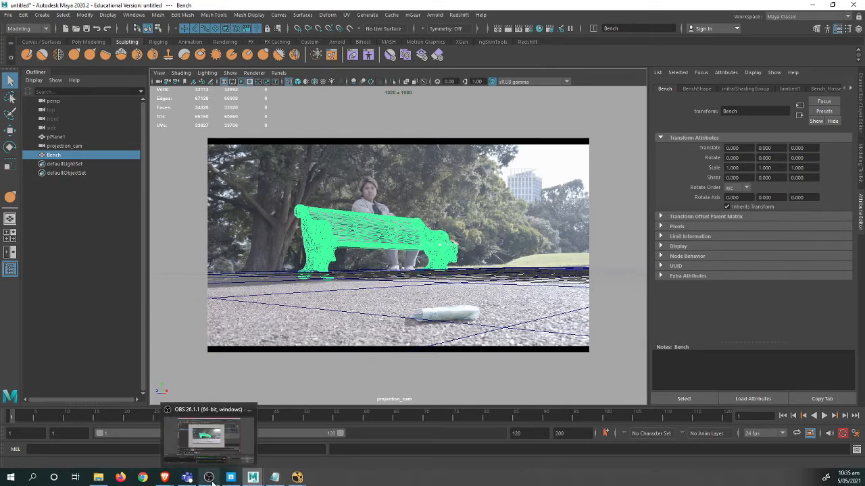
pyautogui.moveTo(297, 477)
pyautogui.click(328, 445)
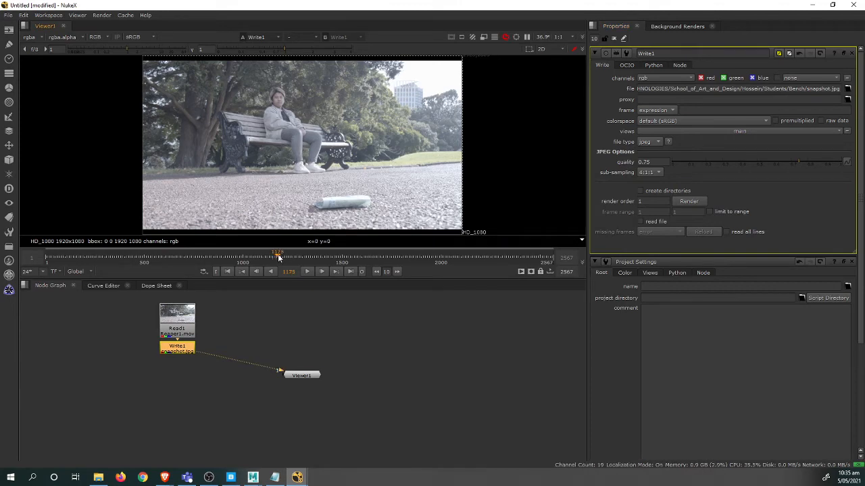
pyautogui.moveTo(278, 256); pyautogui.dragTo(315, 258)
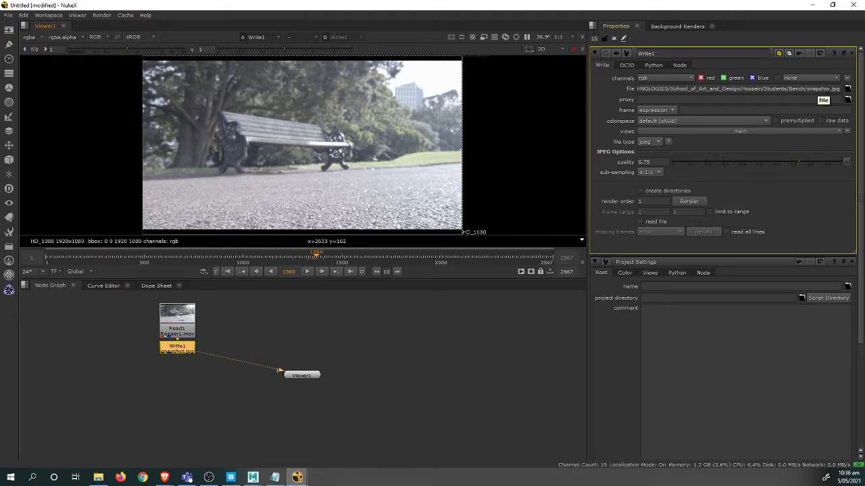
# Change the Write1 node's output file name from the snapshot to cleanPlate.jpg in the same Bench folder.
pyautogui.moveTo(830, 90); pyautogui.dragTo(819, 89)
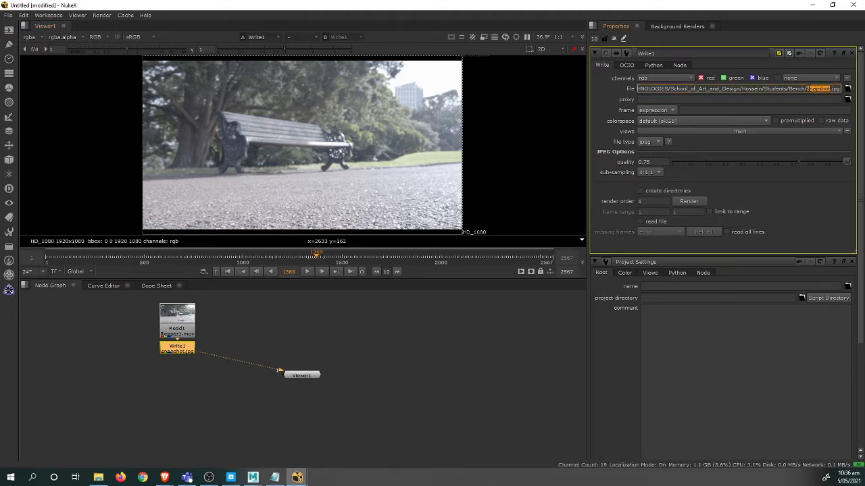
pyautogui.write('cle')
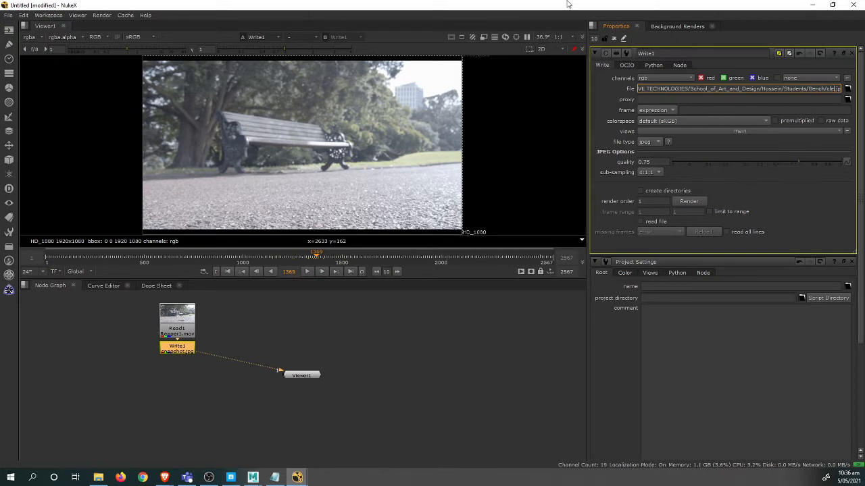
pyautogui.write('an')
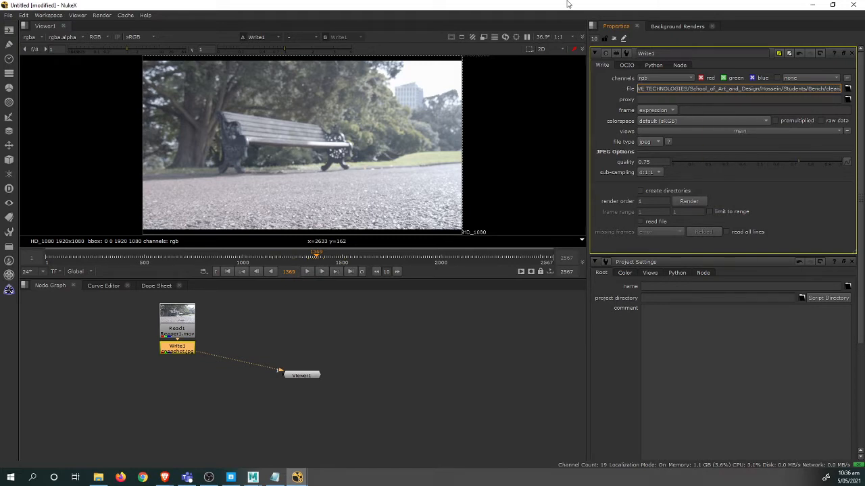
pyautogui.write('Plate')
pyautogui.press('Return')
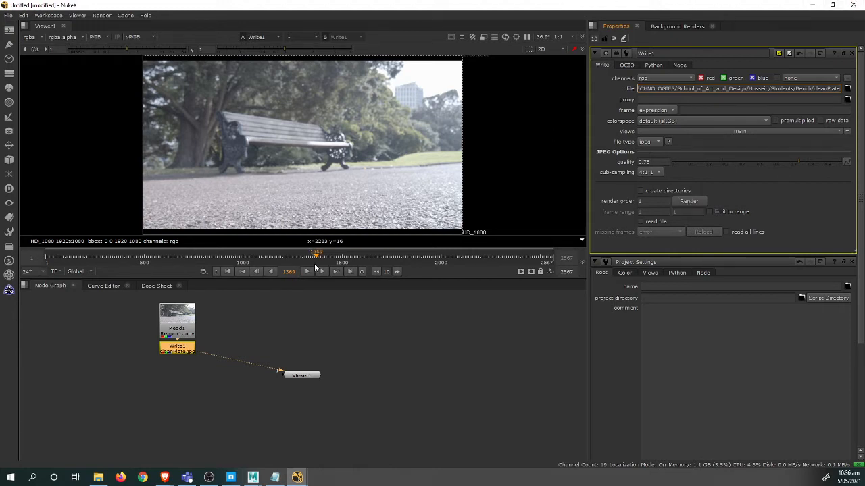
# Render only frame 1369 from the Write1 node.
pyautogui.click(690, 202)
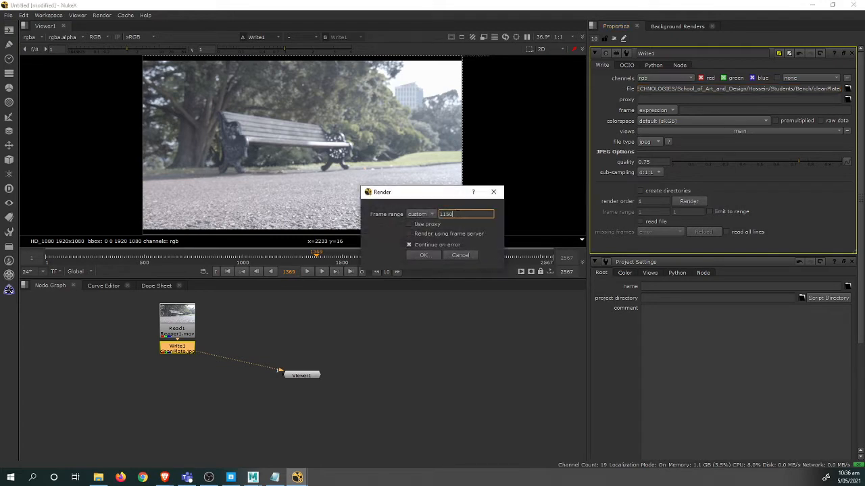
pyautogui.doubleClick(452, 214)
pyautogui.write('1369')
pyautogui.click(431, 256)
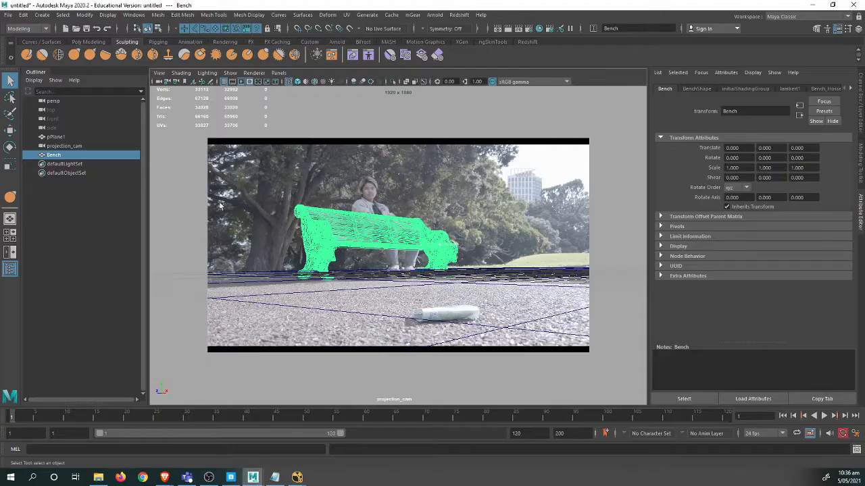
# Switch to Maya and load cleanPlate.jpg as the image of projection_cam's image plane.
pyautogui.click(159, 82)
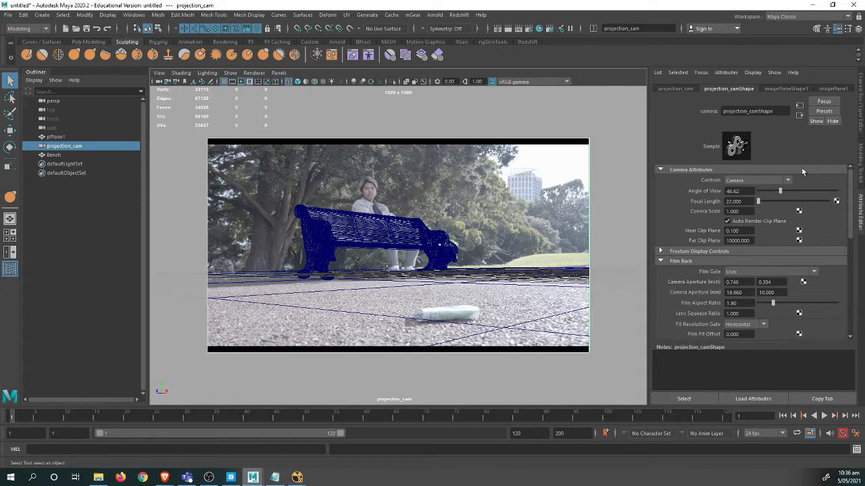
pyautogui.click(784, 89)
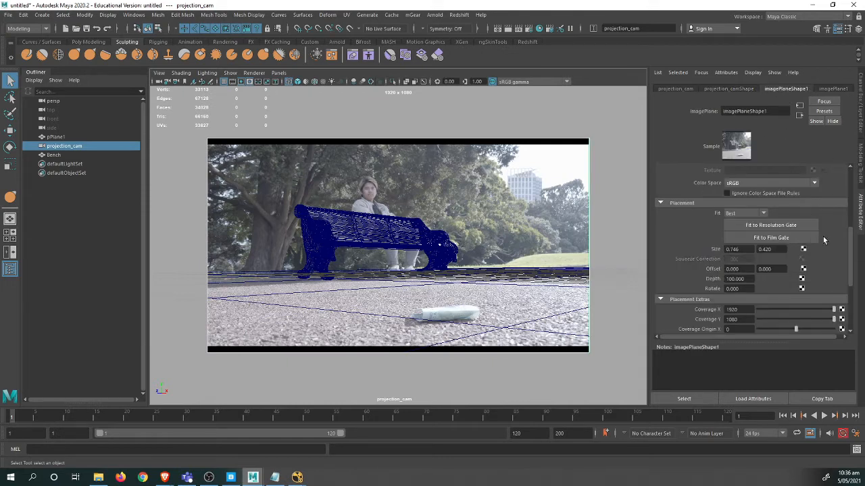
pyautogui.scroll(5, 826, 235)
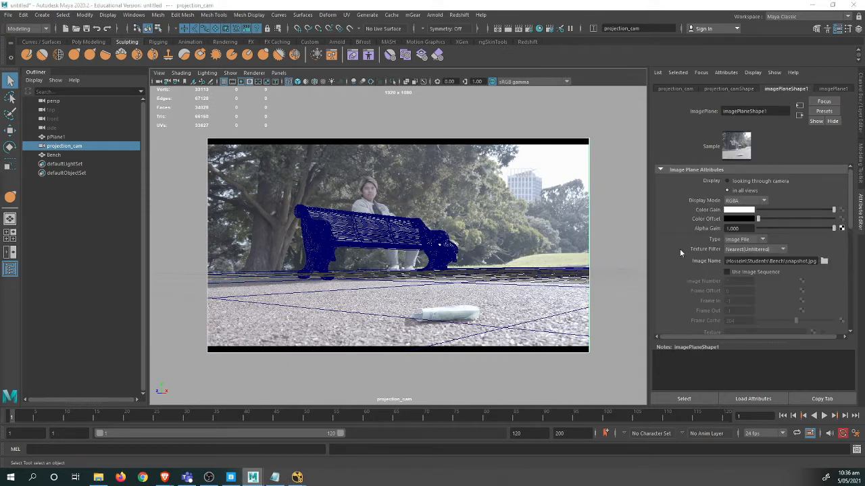
pyautogui.moveTo(0, 169); pyautogui.dragTo(520, 230)
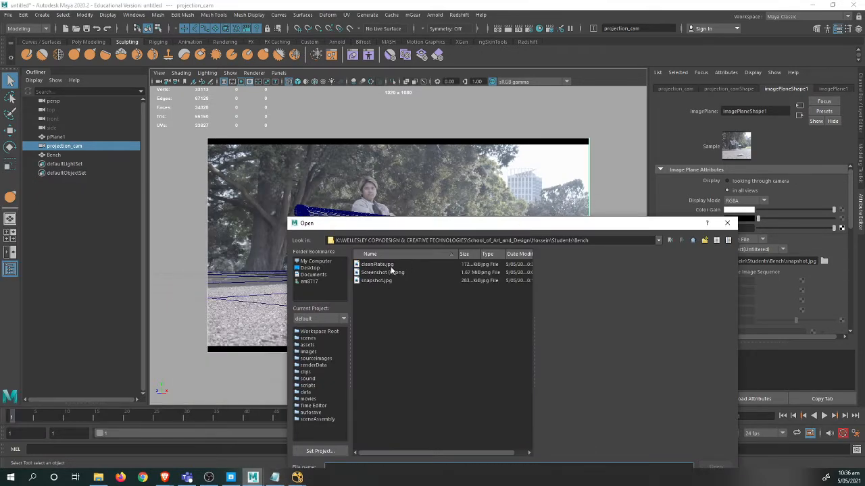
pyautogui.doubleClick(390, 265)
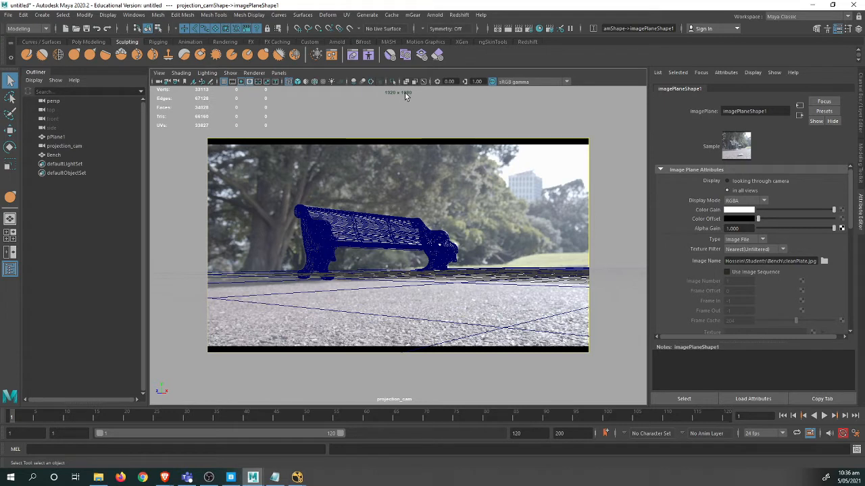
# Assign a new Surface Shader to the Bench mesh, display the scene shaded, and show the shader's attributes.
pyautogui.click(335, 244)
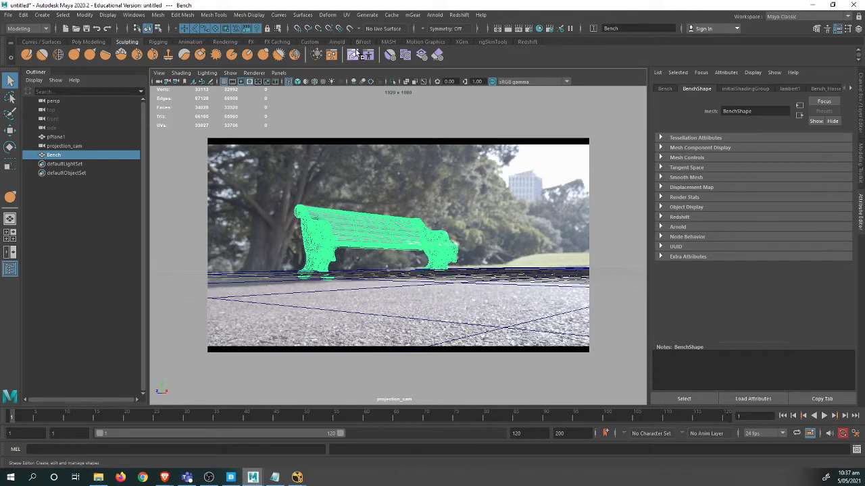
pyautogui.click(227, 42)
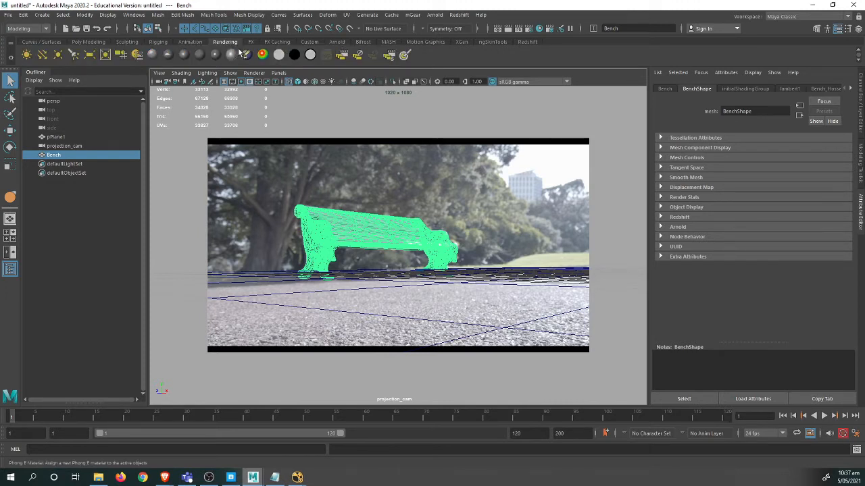
pyautogui.click(295, 57)
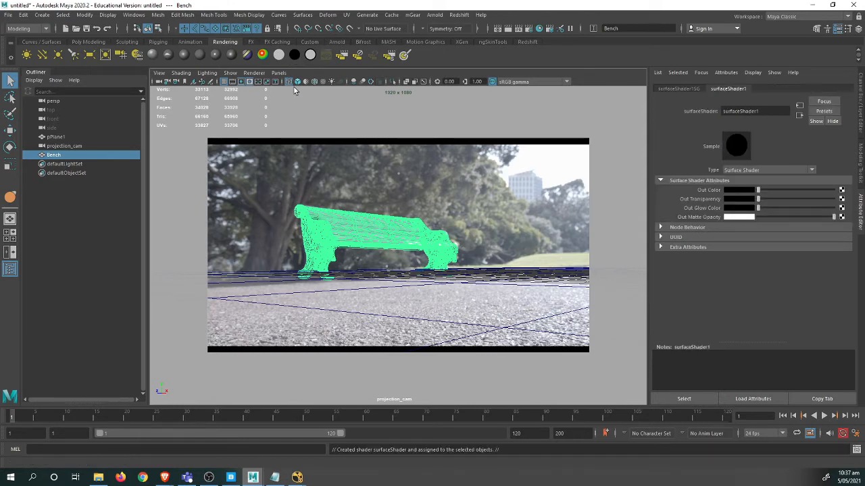
pyautogui.press('5')
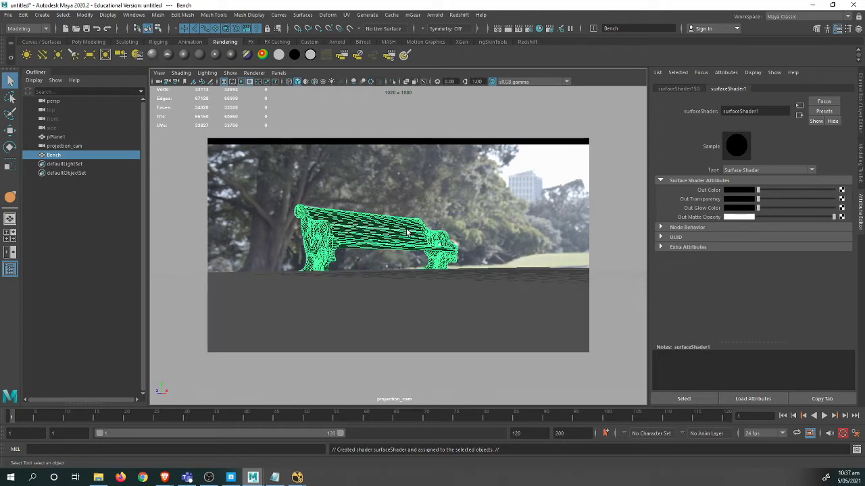
pyautogui.click(463, 143)
pyautogui.click(390, 247)
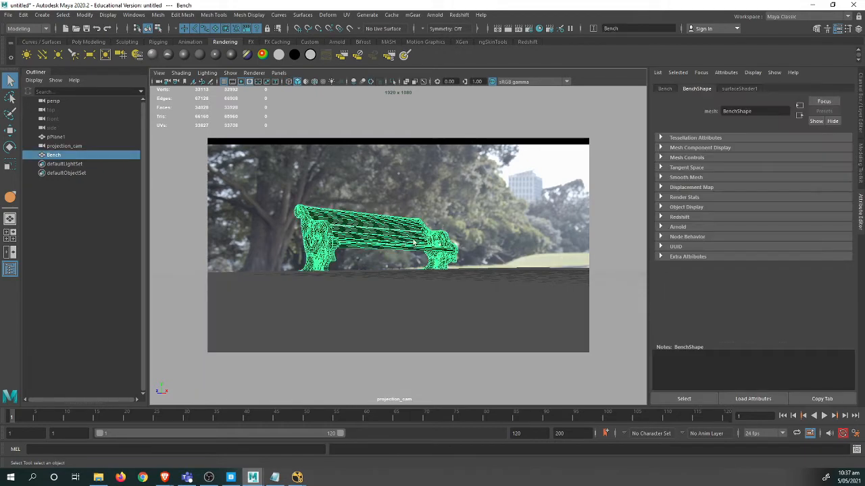
pyautogui.click(735, 89)
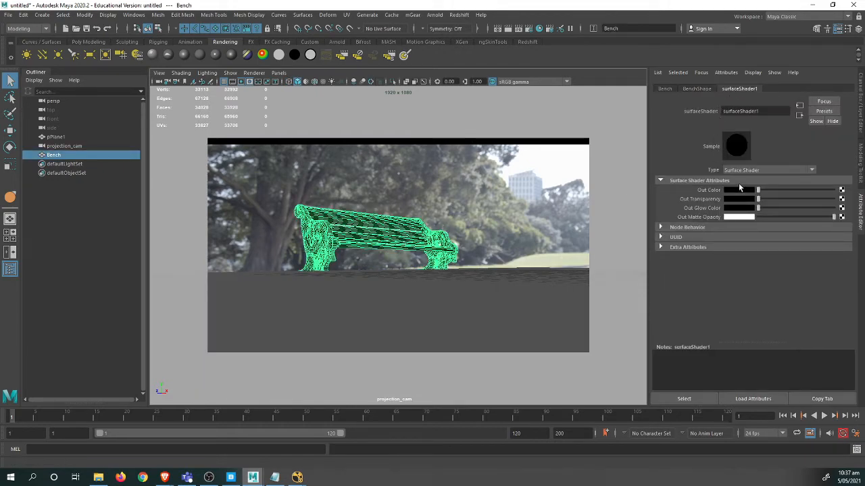
# Open the Hypershade, clear its work area, and add surfaceShader1 to the graph.
pyautogui.click(538, 29)
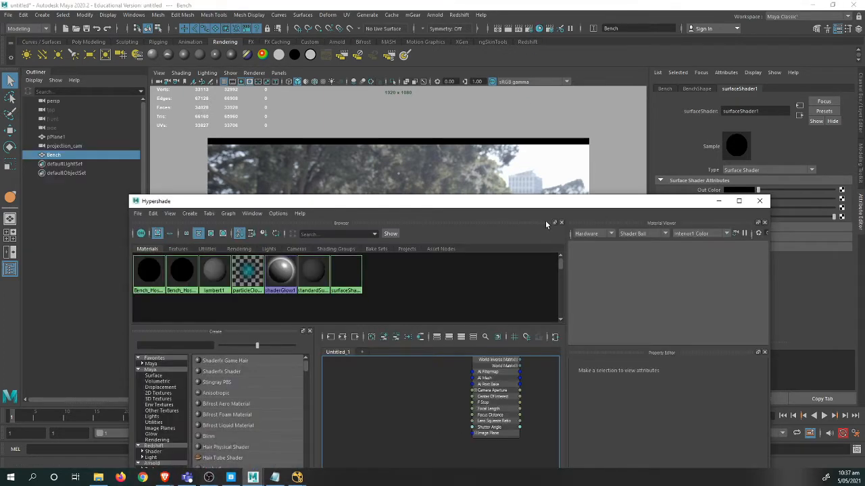
pyautogui.moveTo(531, 208); pyautogui.dragTo(617, 91)
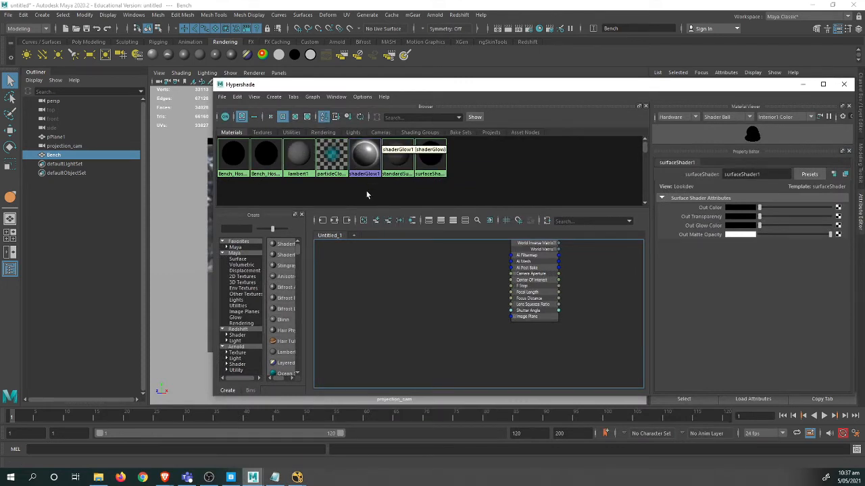
pyautogui.click(364, 221)
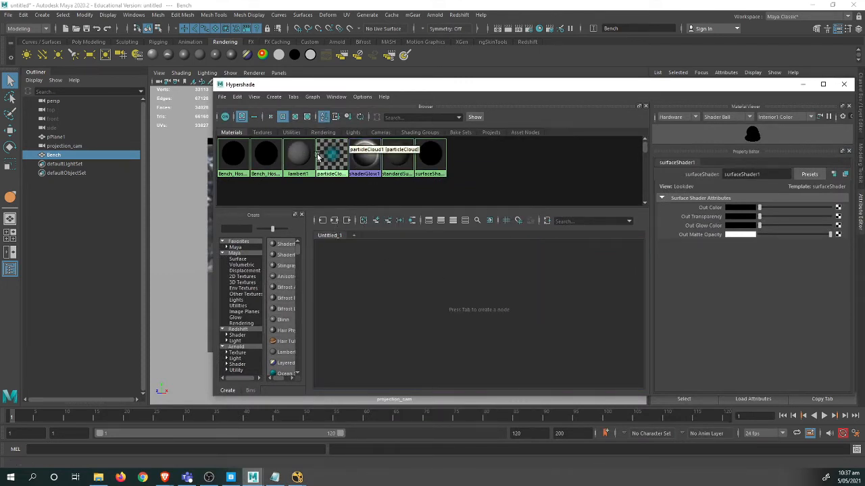
pyautogui.moveTo(430, 159); pyautogui.dragTo(512, 294, button='middle')
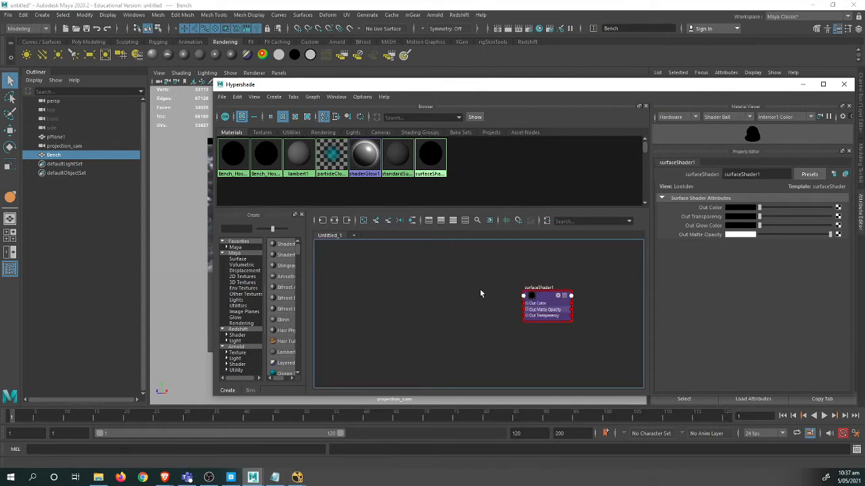
pyautogui.keyDown('alt'); pyautogui.moveTo(480, 291); pyautogui.dragTo(507, 293, button='right'); pyautogui.keyUp('alt')
pyautogui.keyDown('alt'); pyautogui.moveTo(488, 289); pyautogui.dragTo(414, 282, button='middle'); pyautogui.keyUp('alt')
pyautogui.keyDown('alt'); pyautogui.moveTo(433, 289); pyautogui.dragTo(446, 302, button='right'); pyautogui.keyUp('alt')
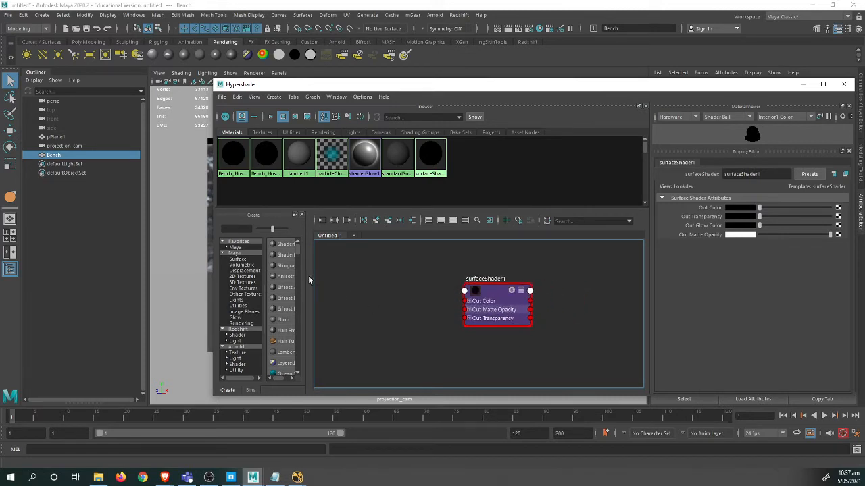
pyautogui.moveTo(305, 276); pyautogui.dragTo(332, 275)
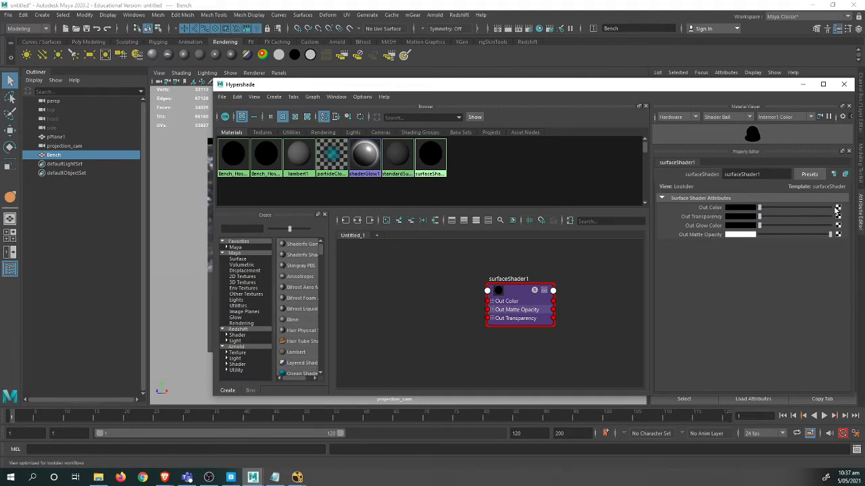
pyautogui.moveTo(359, 87); pyautogui.dragTo(93, 205)
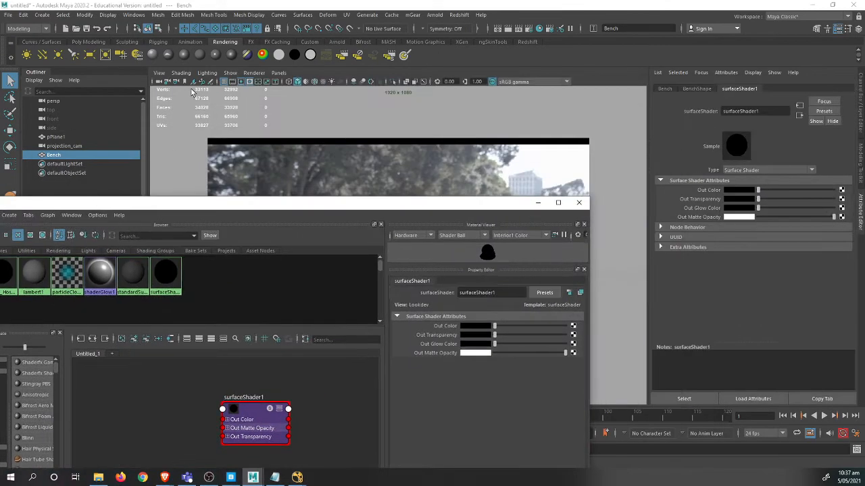
pyautogui.moveTo(439, 206); pyautogui.dragTo(540, 136)
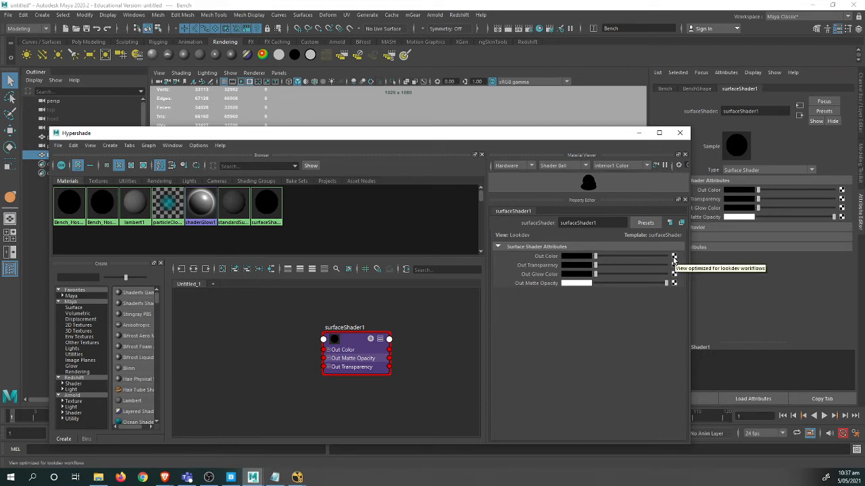
pyautogui.click(673, 258)
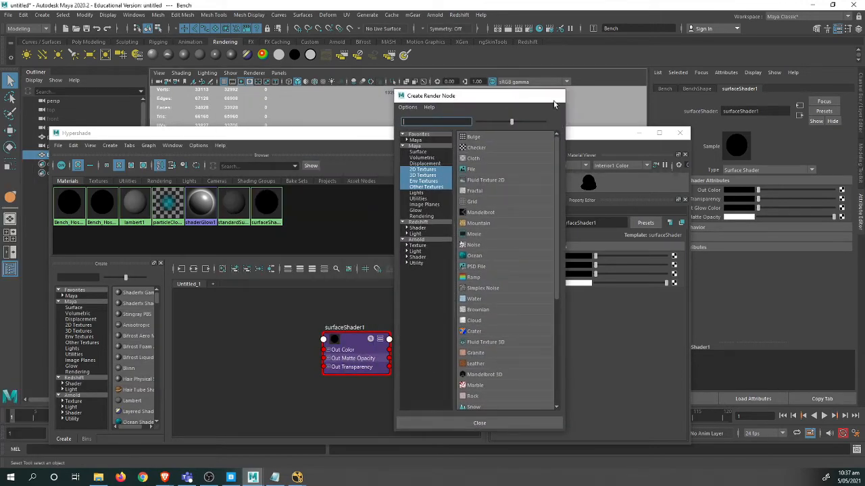
pyautogui.click(556, 99)
pyautogui.click(673, 258)
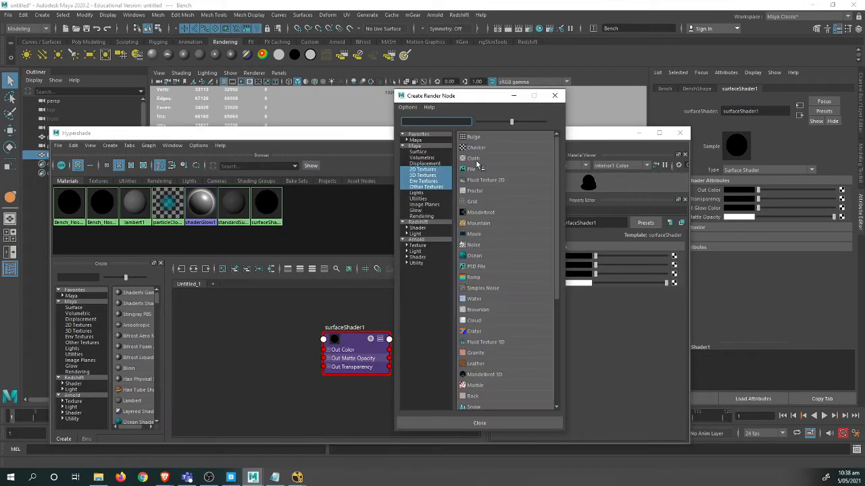
pyautogui.rightClick(475, 173)
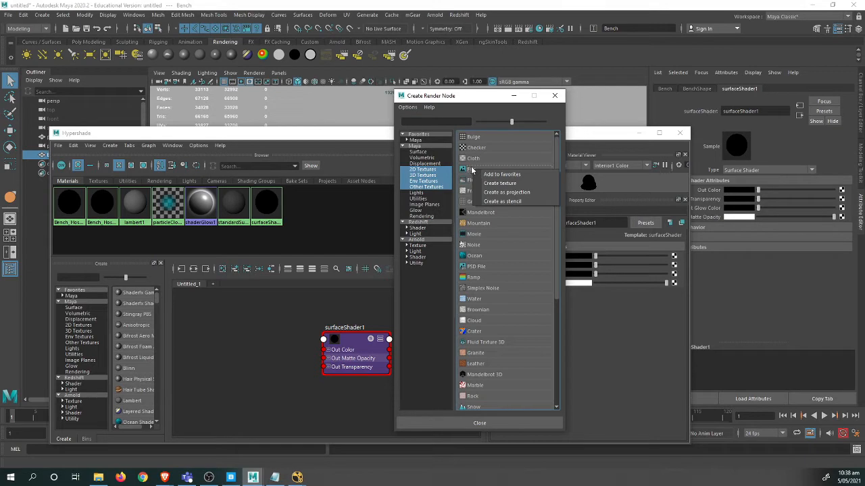
pyautogui.click(481, 162)
pyautogui.click(554, 98)
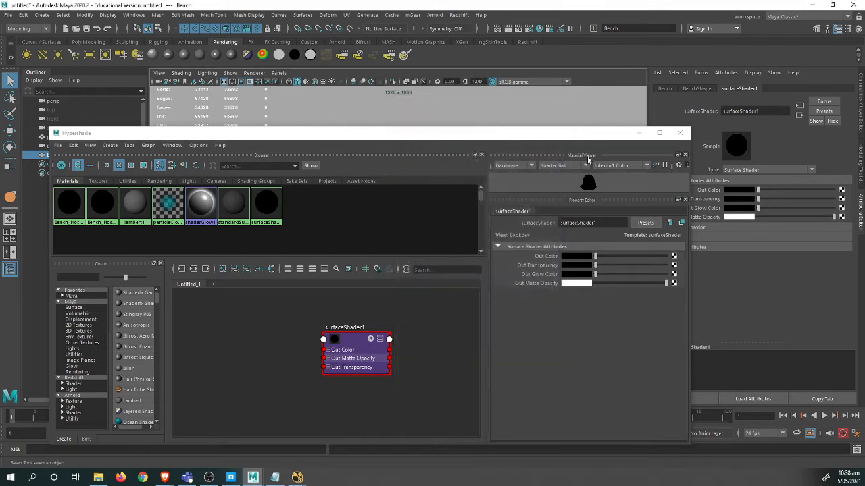
# Connect a File texture created as a projection to surfaceShader1's Out Color.
pyautogui.click(674, 258)
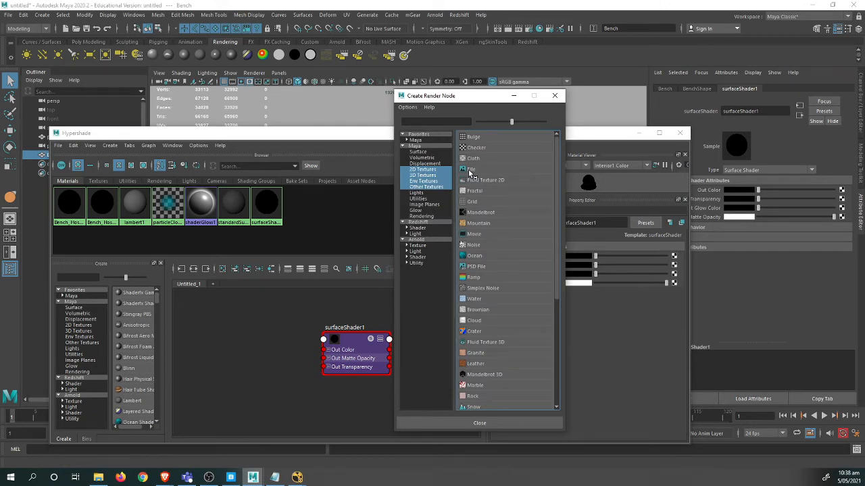
pyautogui.rightClick(472, 173)
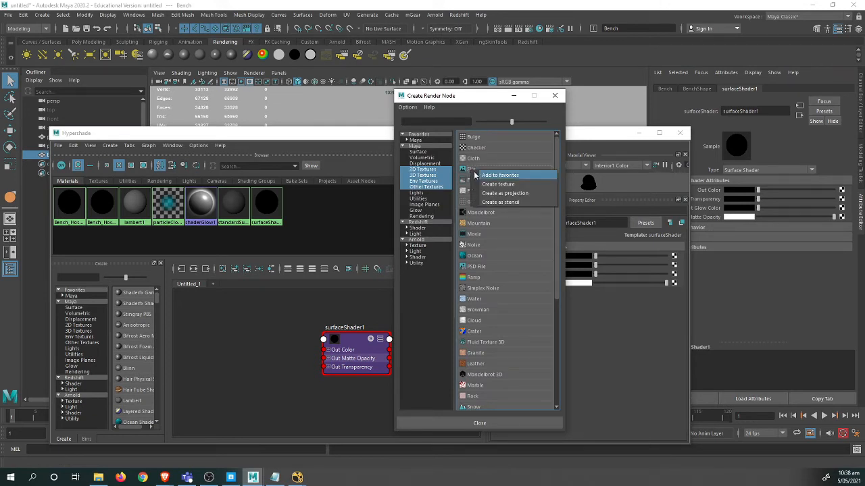
pyautogui.click(492, 195)
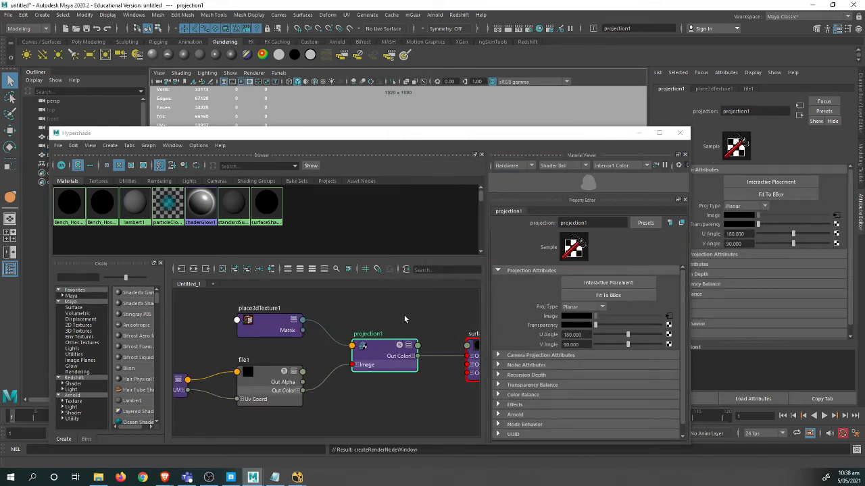
pyautogui.keyDown('alt'); pyautogui.moveTo(404, 319); pyautogui.dragTo(383, 315, button='middle'); pyautogui.keyUp('alt')
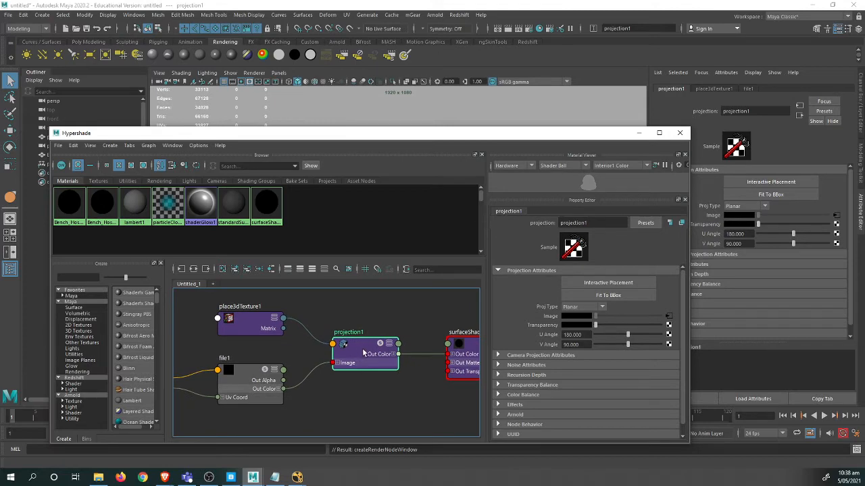
pyautogui.moveTo(364, 352)
pyautogui.mouseDown()
pyautogui.moveTo(355, 354)
pyautogui.moveTo(366, 350)
pyautogui.mouseUp()
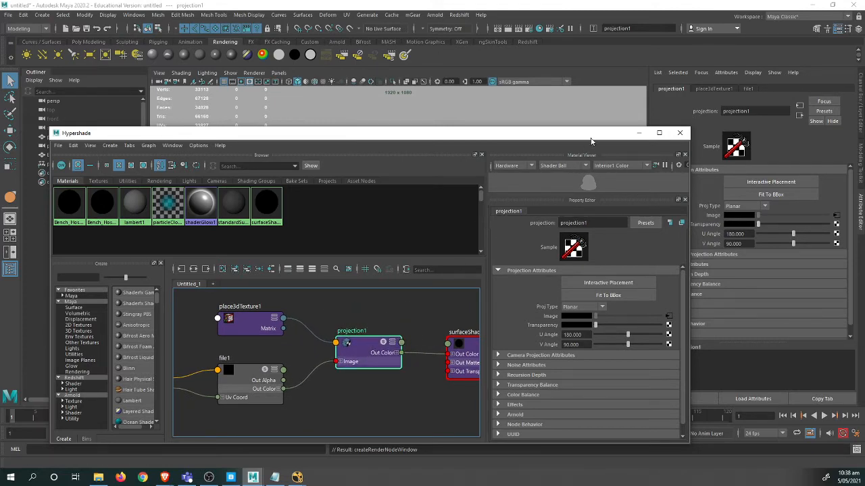
# Load cleanPlate.jpg from the Bench folder as the image of the file1 texture node.
pyautogui.moveTo(591, 141); pyautogui.dragTo(466, 91)
pyautogui.click(116, 343)
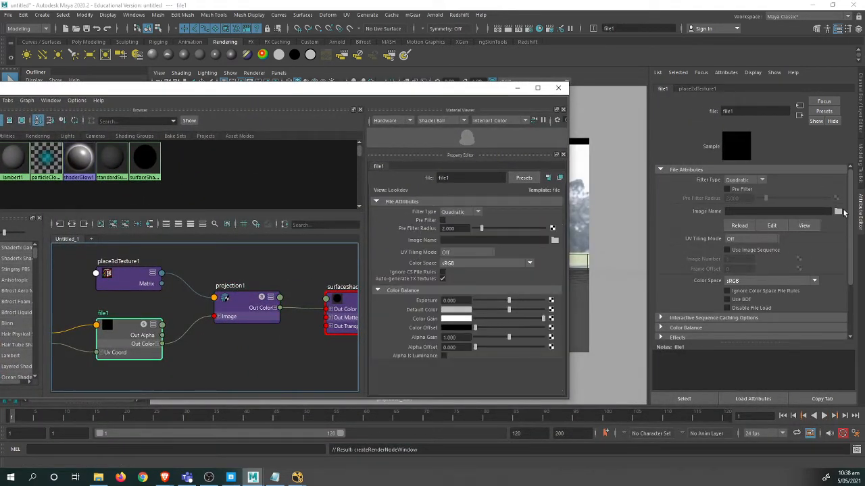
pyautogui.click(838, 211)
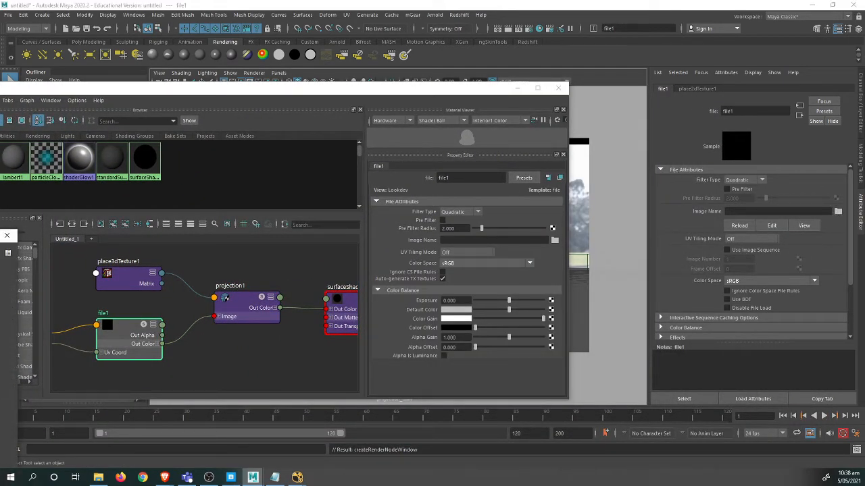
pyautogui.click(228, 233)
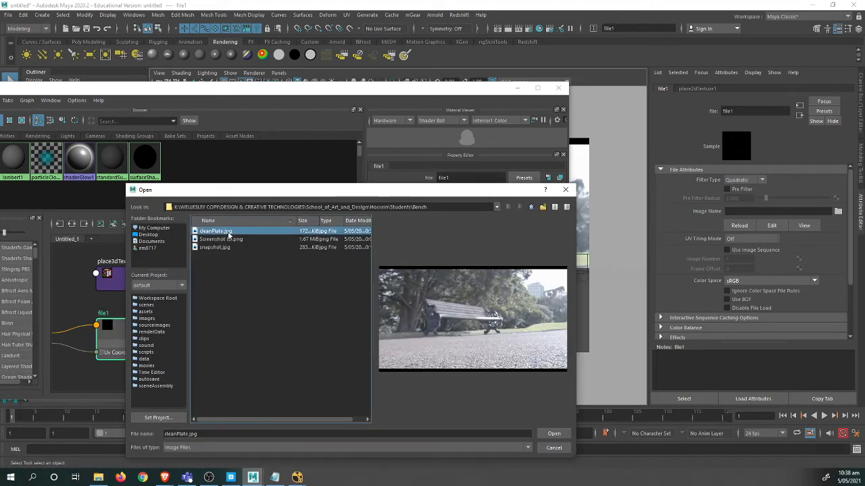
pyautogui.doubleClick(231, 233)
pyautogui.moveTo(452, 103); pyautogui.dragTo(194, 107)
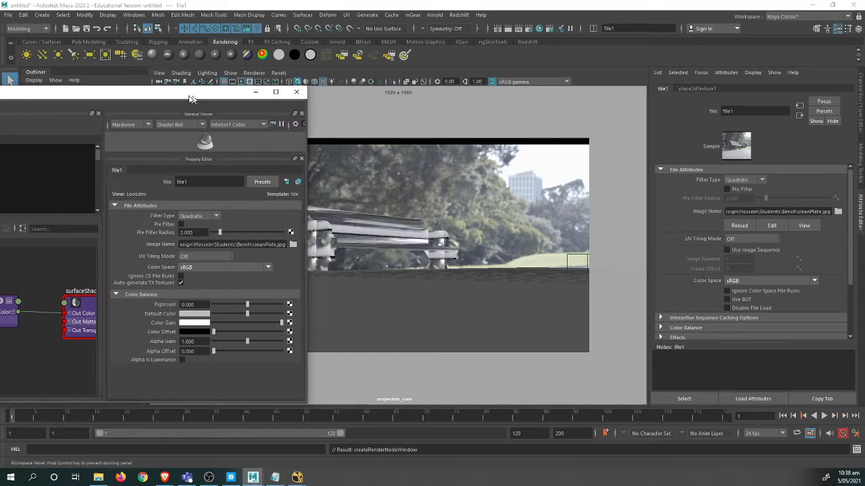
pyautogui.moveTo(190, 94); pyautogui.dragTo(511, 212)
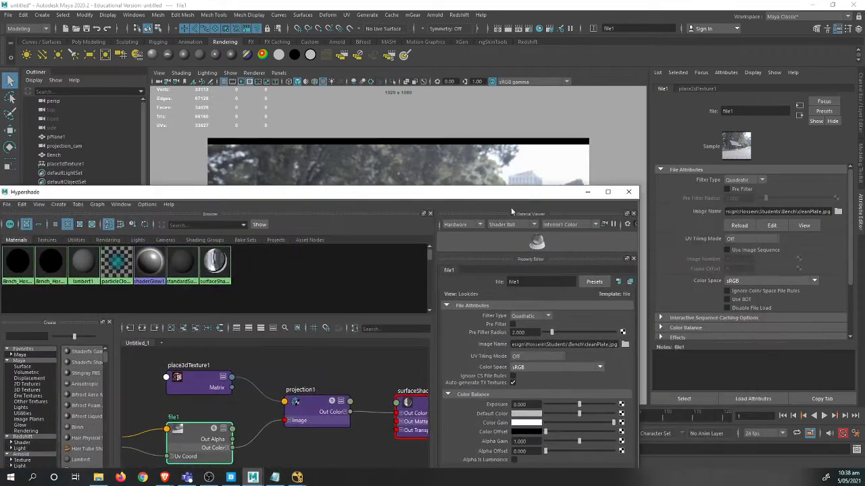
# Set the projection type of the projection1 node to Perspective.
pyautogui.click(318, 409)
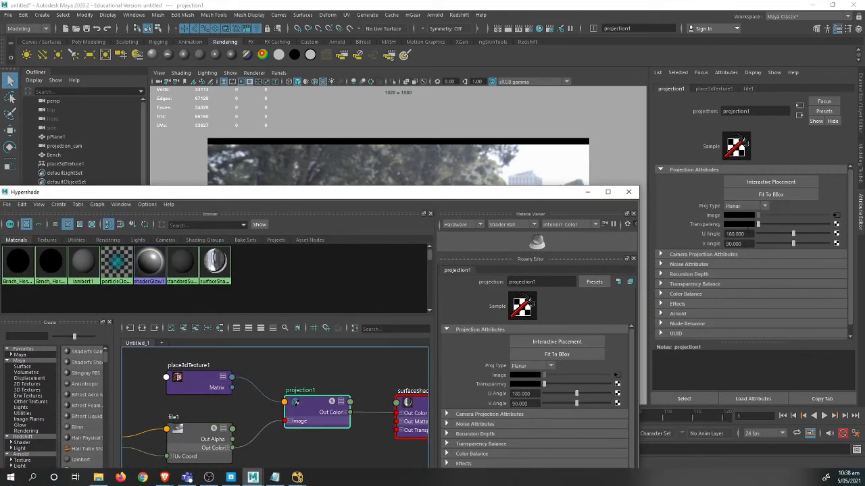
pyautogui.click(763, 207)
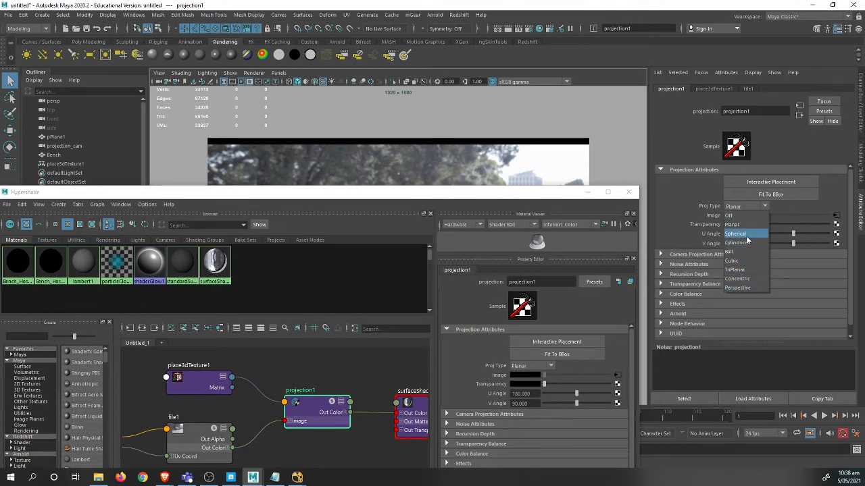
pyautogui.click(748, 286)
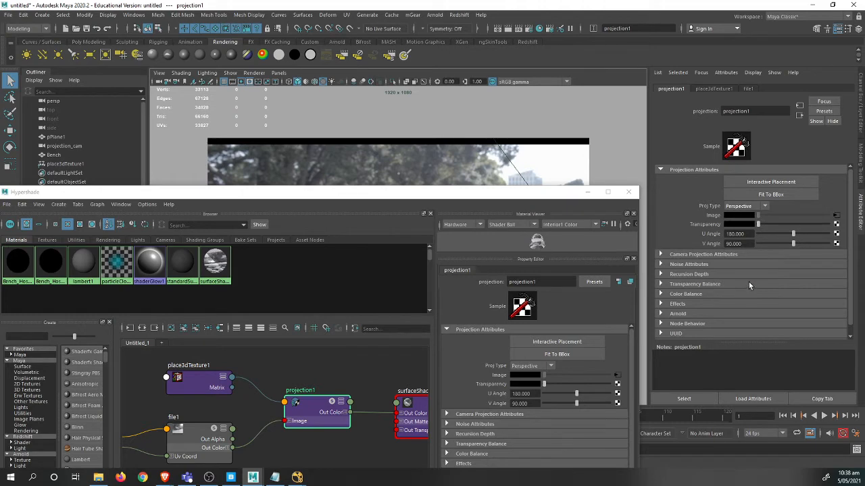
pyautogui.moveTo(576, 192); pyautogui.dragTo(249, 150)
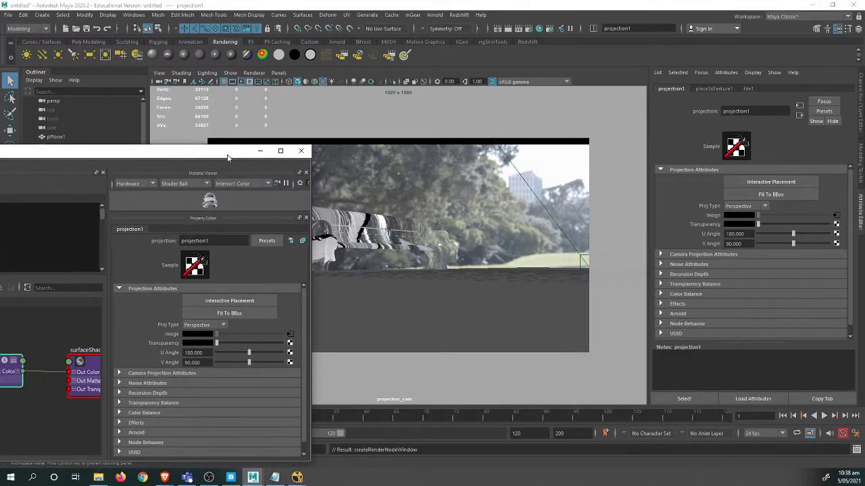
pyautogui.click(765, 212)
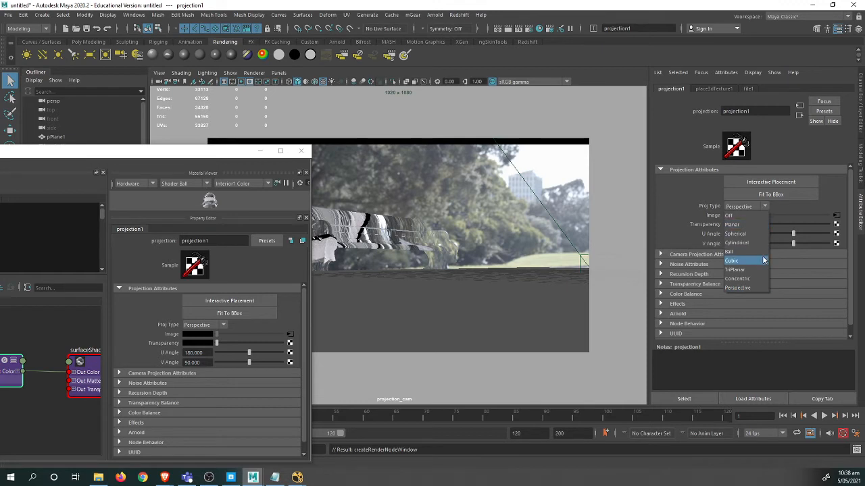
pyautogui.click(750, 289)
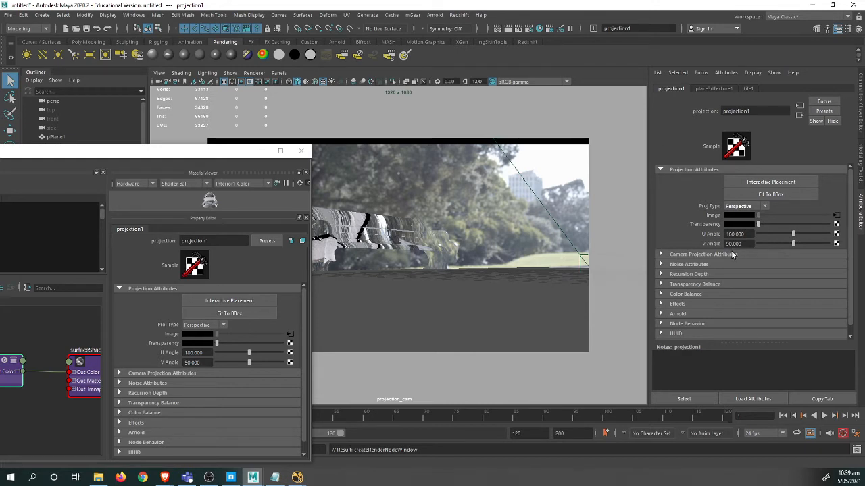
# Link projection1 to the camera projection_camShape in its camera projection attributes.
pyautogui.click(733, 255)
pyautogui.click(752, 268)
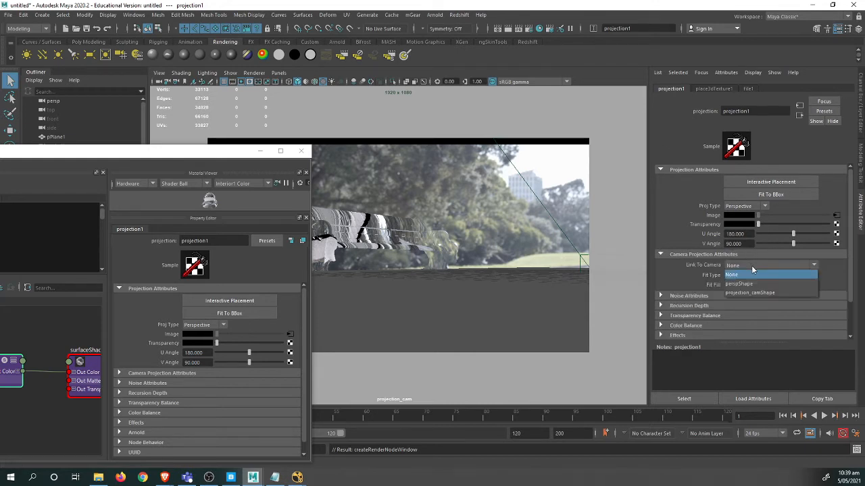
pyautogui.click(747, 292)
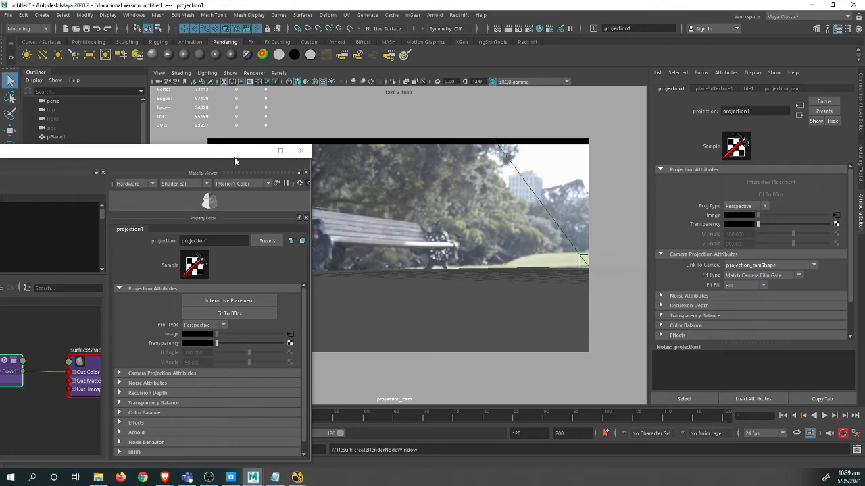
pyautogui.moveTo(236, 154); pyautogui.dragTo(169, 148)
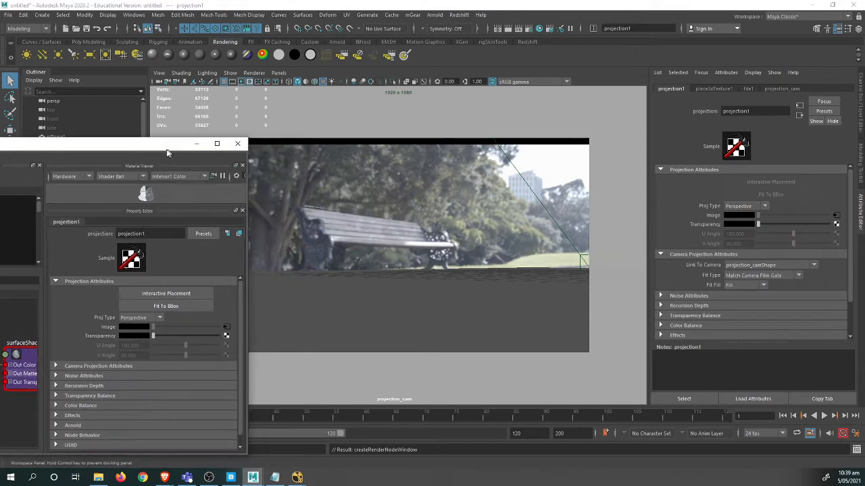
# Set projection1's camera fit type to Match Camera Resolution and close the Hypershade.
pyautogui.click(768, 277)
pyautogui.click(769, 277)
pyautogui.click(768, 277)
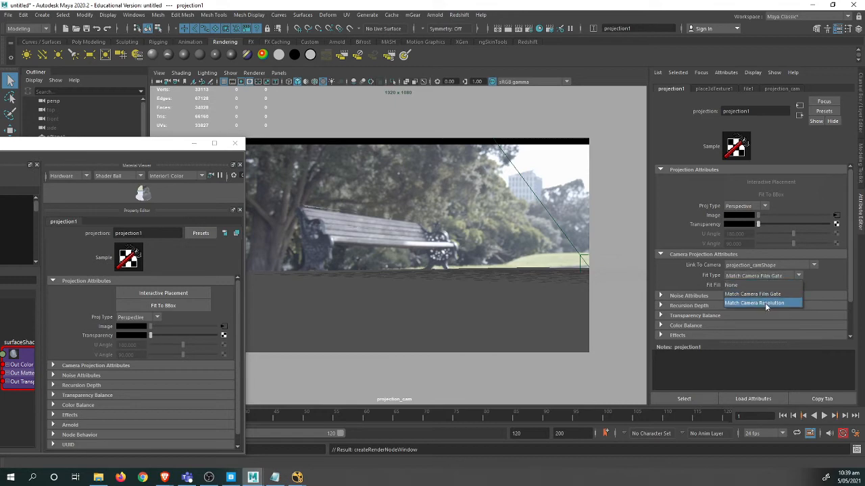
pyautogui.click(765, 303)
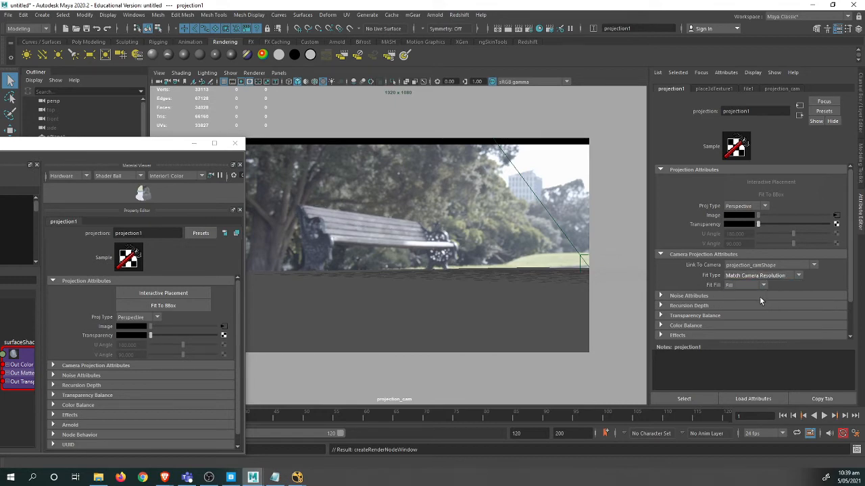
pyautogui.click(235, 143)
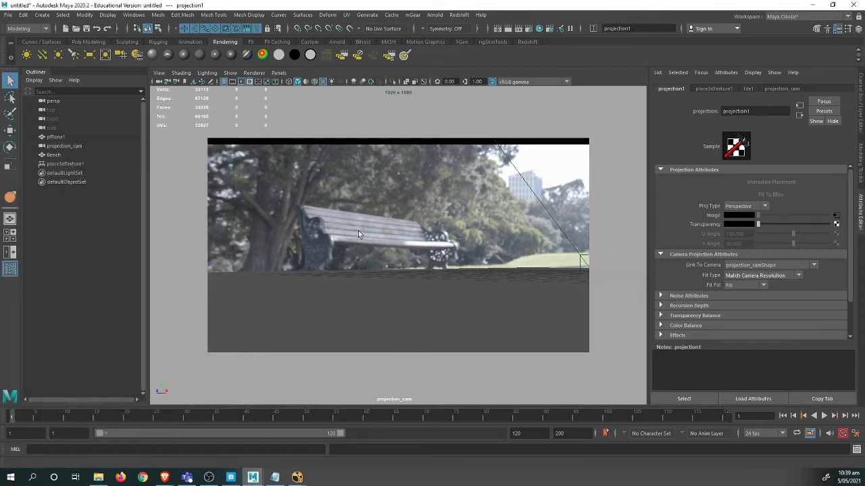
# Examine the projected texture on the bench geometry from several angles in the perspective view.
pyautogui.click(397, 222)
pyautogui.click(506, 174)
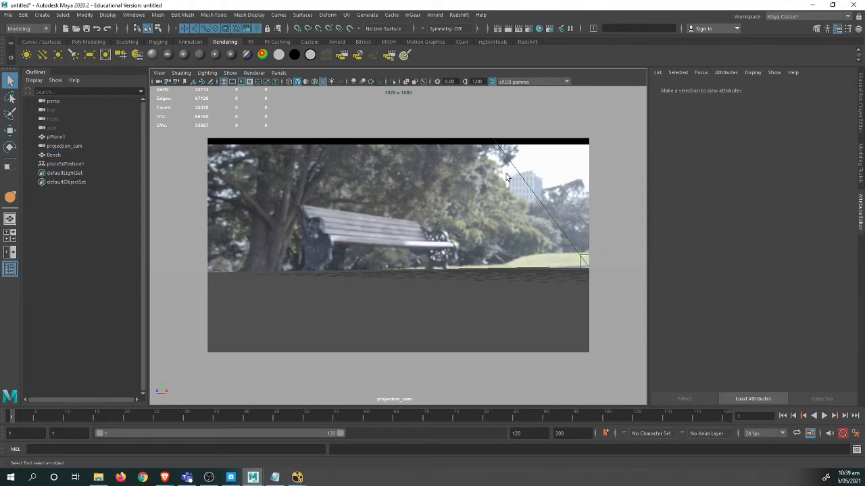
pyautogui.press('space')
pyautogui.moveTo(466, 217); pyautogui.dragTo(465, 196)
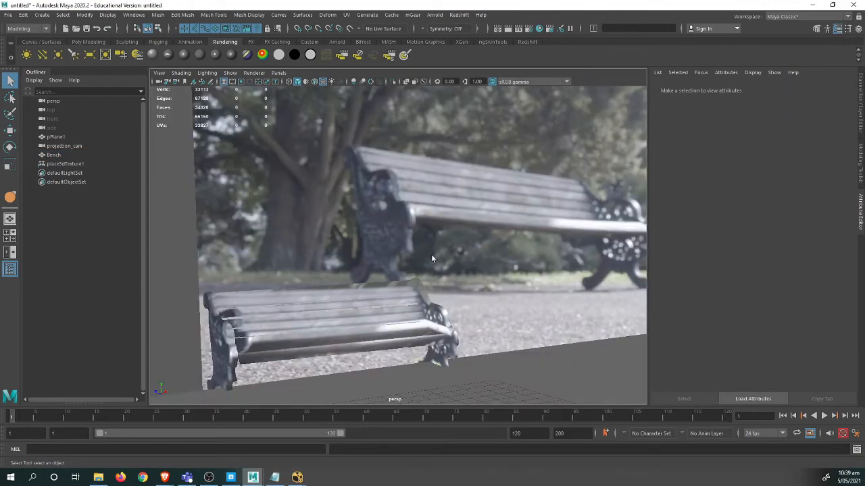
pyautogui.moveTo(431, 254)
pyautogui.keyDown('alt'); pyautogui.mouseDown()
pyautogui.moveTo(552, 191)
pyautogui.moveTo(446, 264)
pyautogui.moveTo(332, 261)
pyautogui.moveTo(348, 268)
pyautogui.moveTo(456, 264)
pyautogui.moveTo(444, 264)
pyautogui.mouseUp(); pyautogui.keyUp('alt')
pyautogui.keyDown('alt'); pyautogui.moveTo(443, 264); pyautogui.dragTo(489, 278, button='right'); pyautogui.keyUp('alt')
pyautogui.keyDown('alt'); pyautogui.moveTo(406, 246); pyautogui.dragTo(524, 280, button='middle'); pyautogui.keyUp('alt')
pyautogui.keyDown('alt'); pyautogui.moveTo(524, 281); pyautogui.dragTo(425, 259); pyautogui.keyUp('alt')
pyautogui.scroll(3, 461, 249)
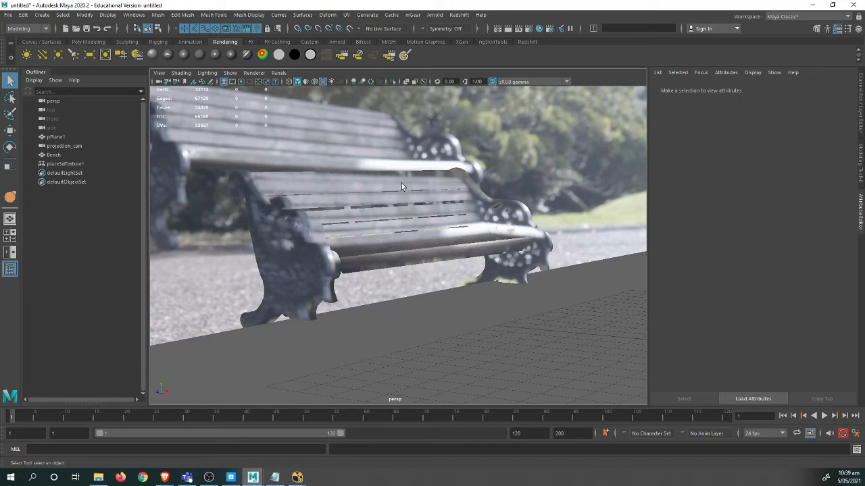
pyautogui.keyDown('alt'); pyautogui.moveTo(421, 195); pyautogui.dragTo(413, 213, button='middle'); pyautogui.keyUp('alt')
pyautogui.scroll(-4, 405, 220)
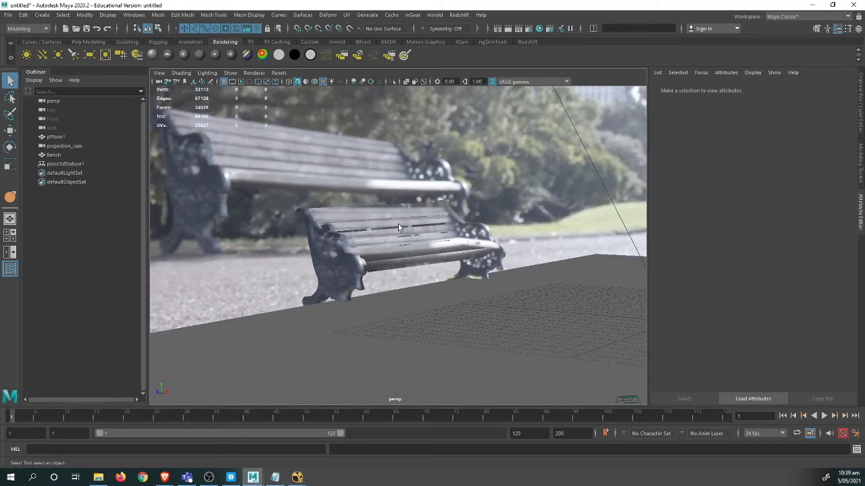
pyautogui.moveTo(399, 227)
pyautogui.keyDown('alt'); pyautogui.mouseDown()
pyautogui.moveTo(403, 237)
pyautogui.moveTo(297, 249)
pyautogui.moveTo(408, 242)
pyautogui.mouseUp(); pyautogui.keyUp('alt')
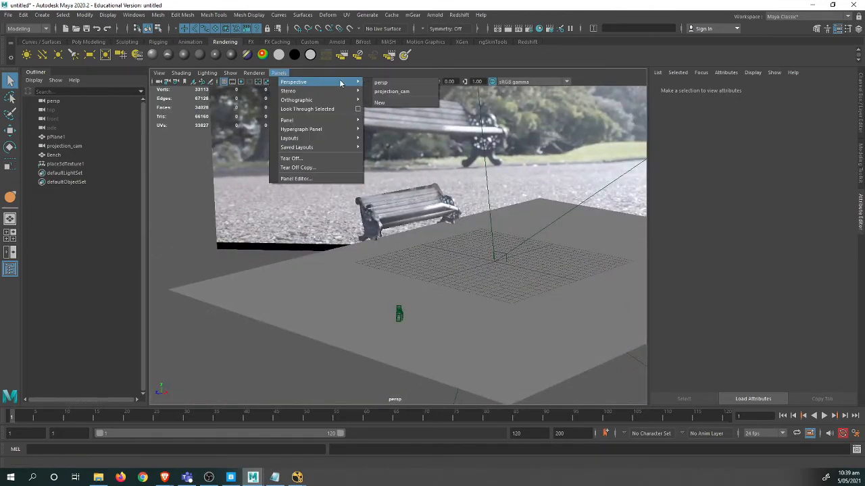
# Look through projection_cam and hide the ground plane pPlane1.
pyautogui.click(385, 93)
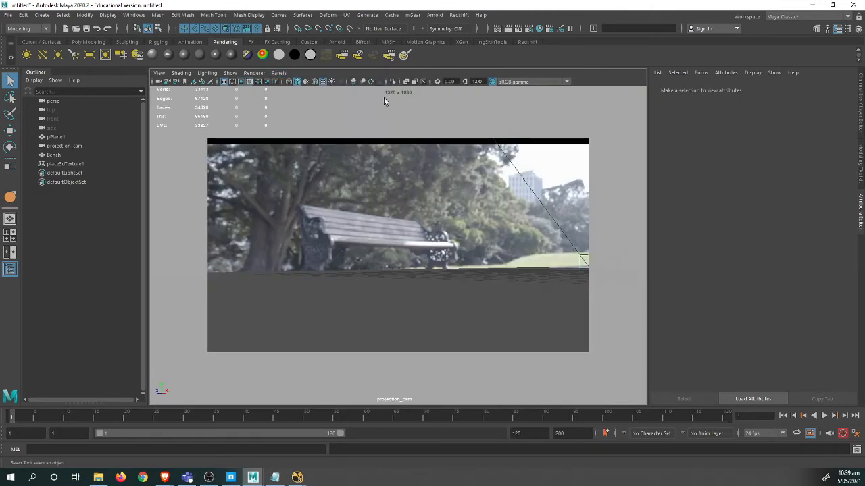
pyautogui.click(390, 295)
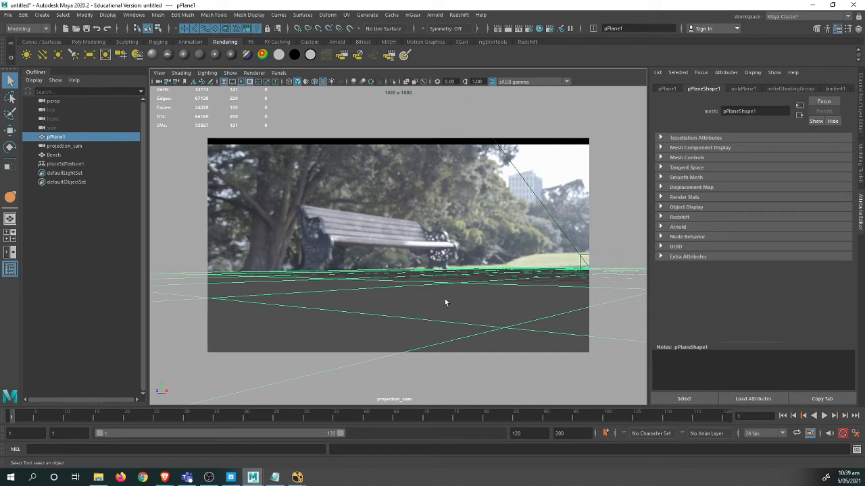
pyautogui.hotkey('ctrl', 'h')
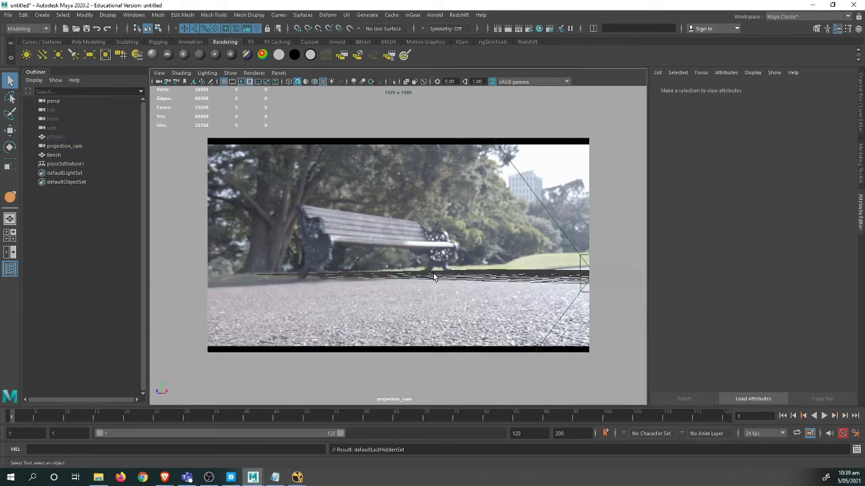
# Check the projected bench without the ground in the perspective view, and return to projection_cam's view.
pyautogui.press('space')
pyautogui.moveTo(432, 277)
pyautogui.mouseDown()
pyautogui.moveTo(444, 234)
pyautogui.moveTo(438, 255)
pyautogui.moveTo(331, 253)
pyautogui.moveTo(440, 274)
pyautogui.moveTo(402, 257)
pyautogui.moveTo(439, 289)
pyautogui.moveTo(338, 286)
pyautogui.moveTo(369, 291)
pyautogui.moveTo(457, 272)
pyautogui.moveTo(418, 284)
pyautogui.moveTo(367, 276)
pyautogui.moveTo(517, 270)
pyautogui.moveTo(474, 270)
pyautogui.moveTo(440, 284)
pyautogui.moveTo(440, 276)
pyautogui.moveTo(460, 277)
pyautogui.moveTo(436, 266)
pyautogui.mouseUp()
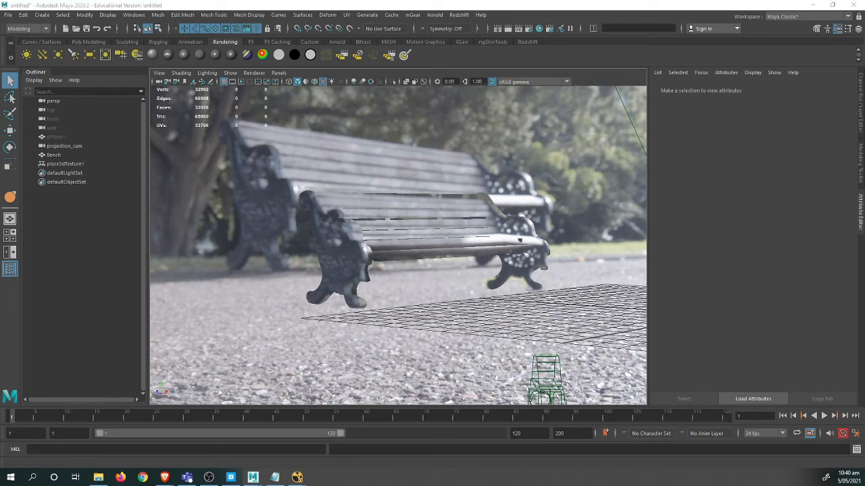
pyautogui.hotkey('alt', 'Tab')
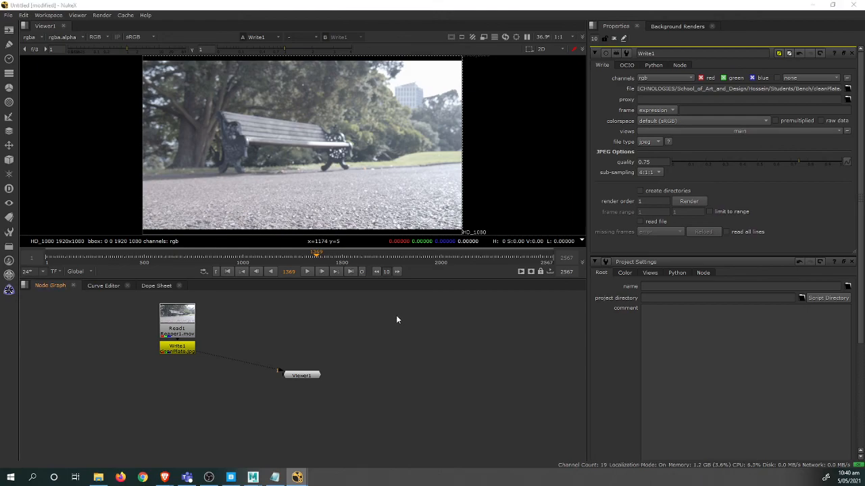
pyautogui.hotkey('alt', 'Tab')
pyautogui.click(278, 72)
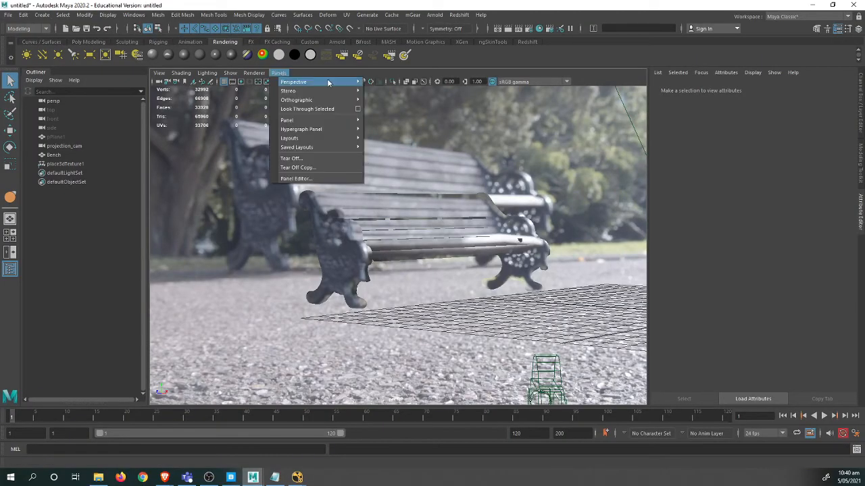
pyautogui.moveTo(317, 84)
pyautogui.click(389, 93)
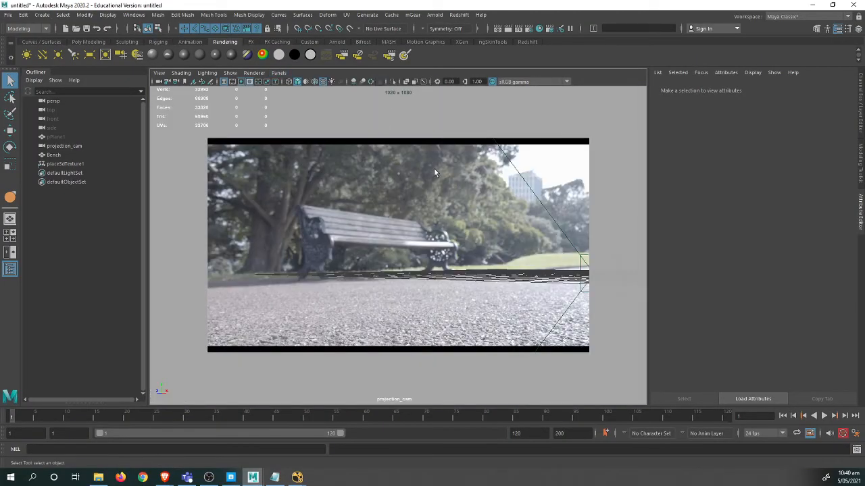